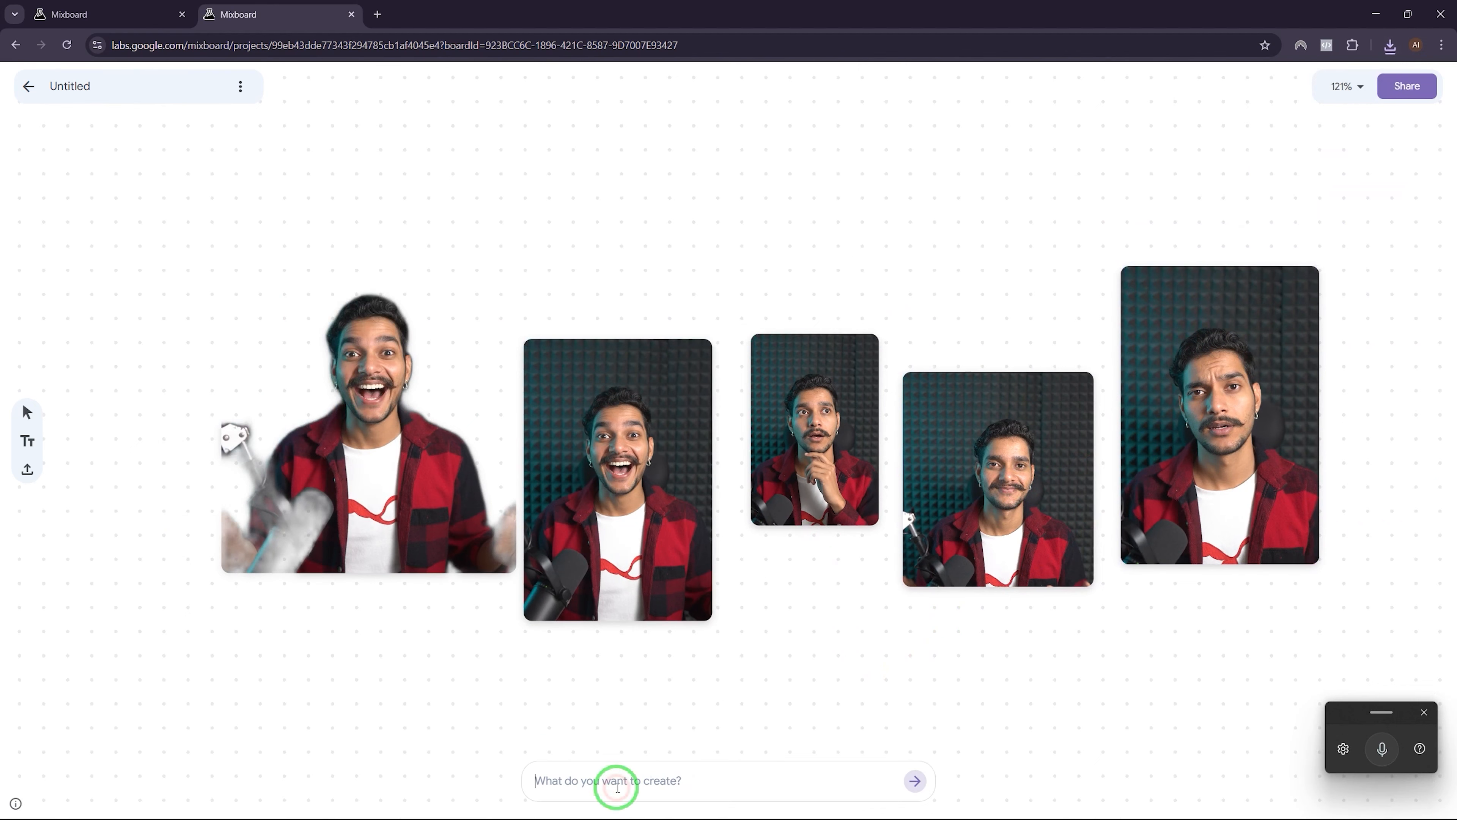
Step: Upload the woman's photo and move it to the top of the board
left_click(36, 469)
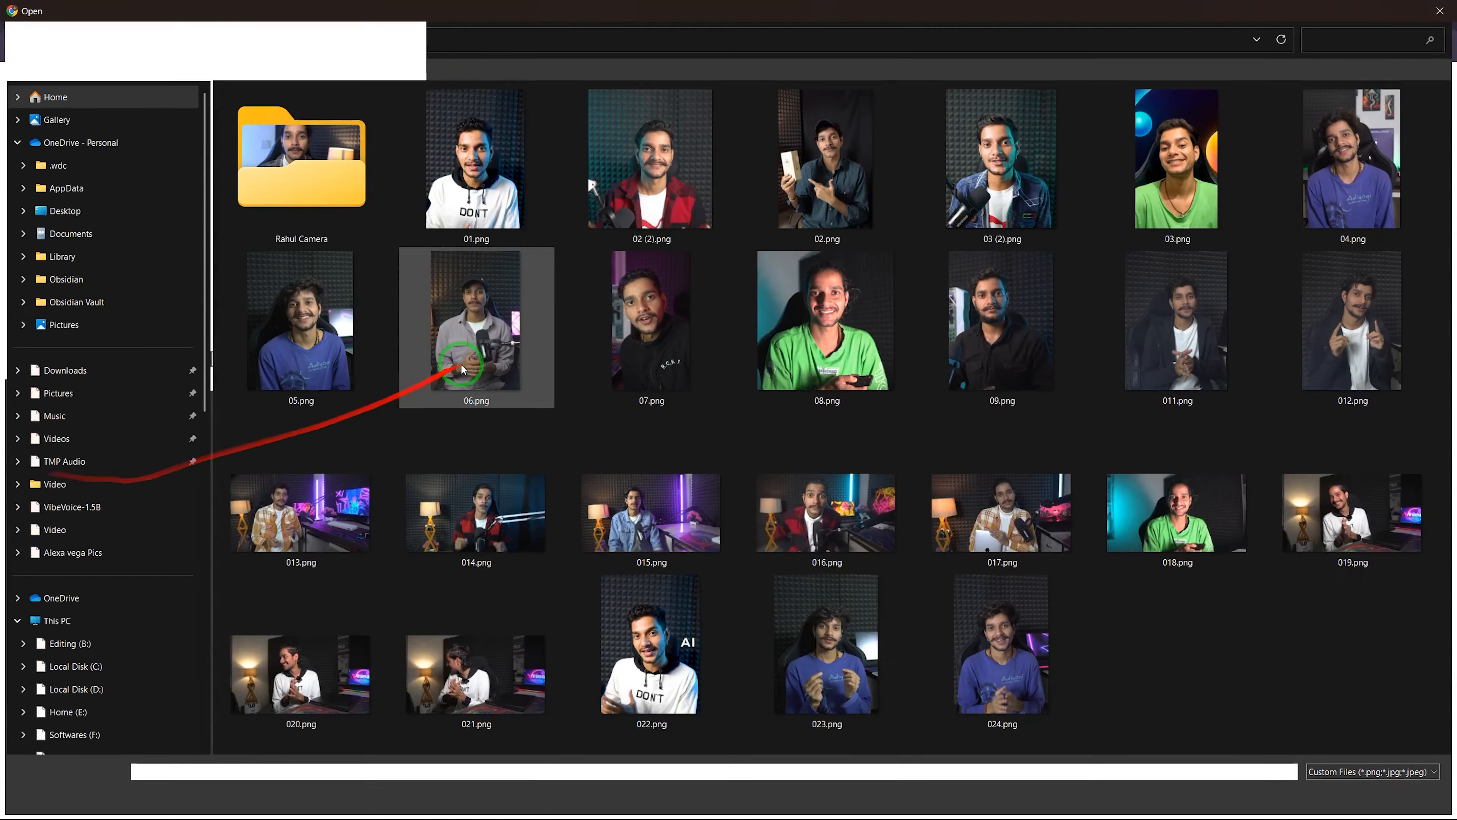
left_click(441, 282)
left_click(339, 178)
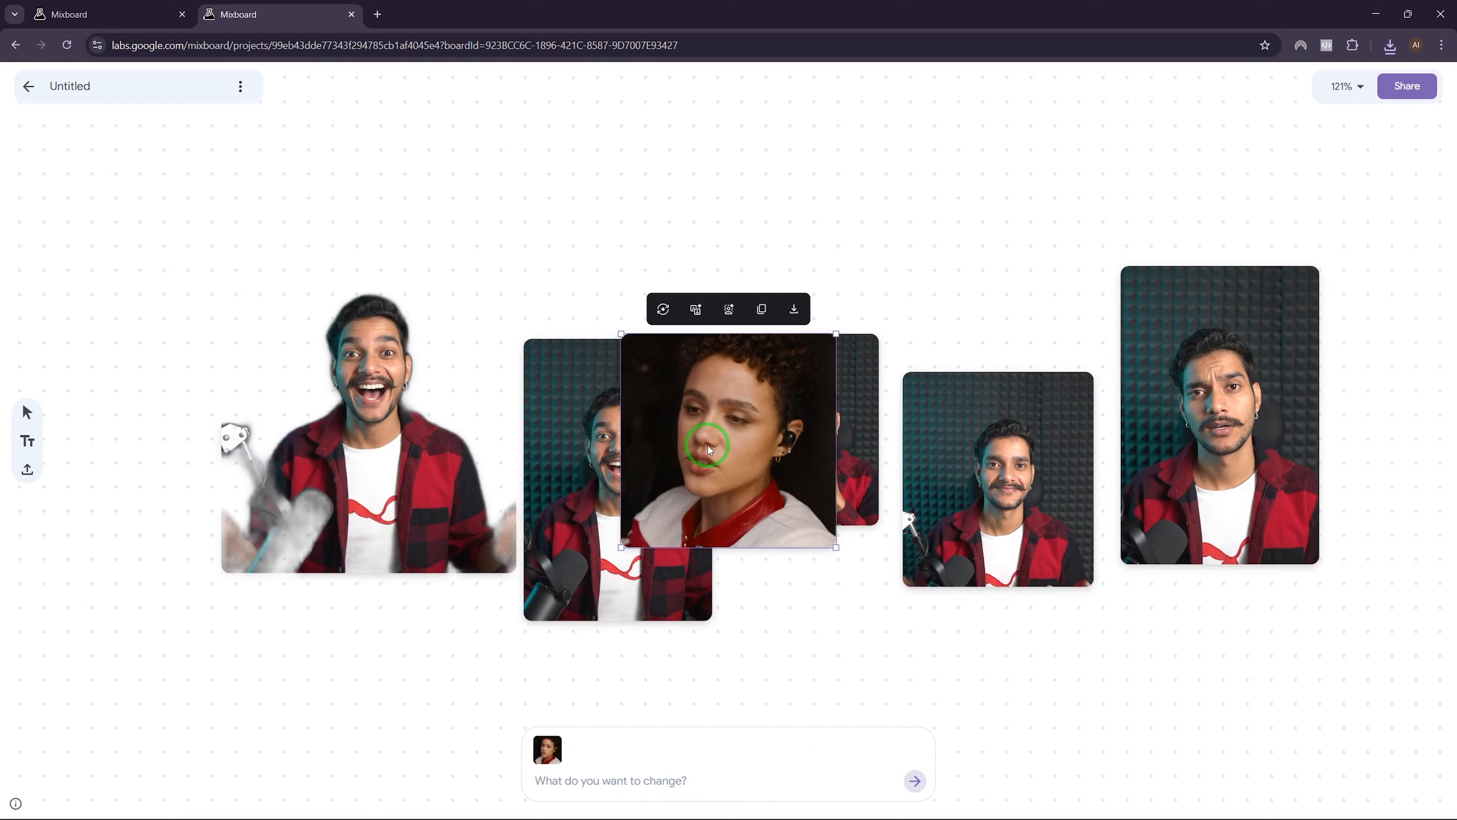
left_click_drag(708, 446, 595, 198)
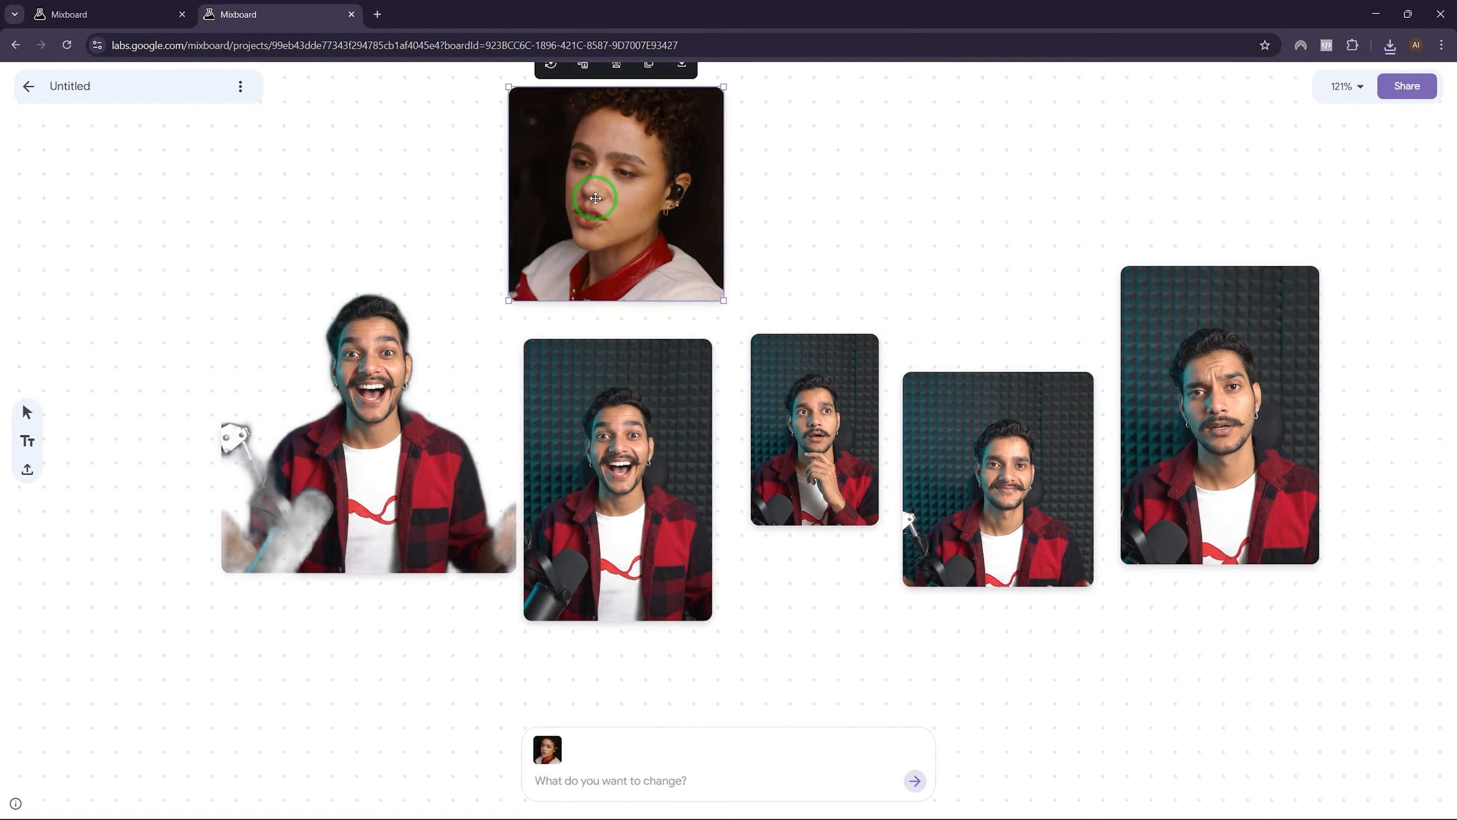
Step: Select both portraits and send a dictated prompt for a night-time Times Square image of the couple
left_click(617, 479, "shift")
left_click(595, 779)
key("super+h")
left_click(913, 780)
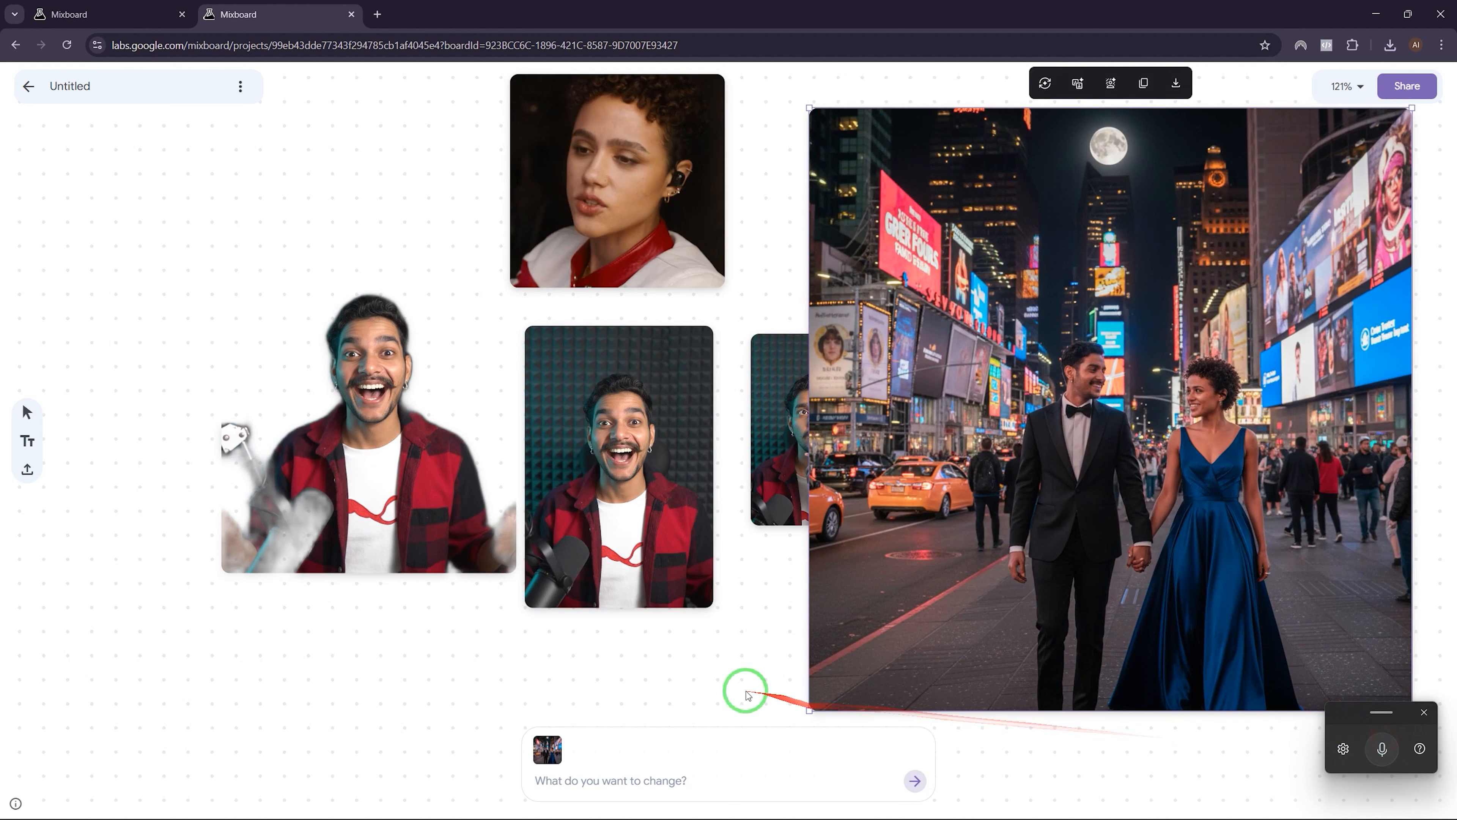
Step: Move the Times Square couple image to the board centre and enlarge it
left_click(569, 693)
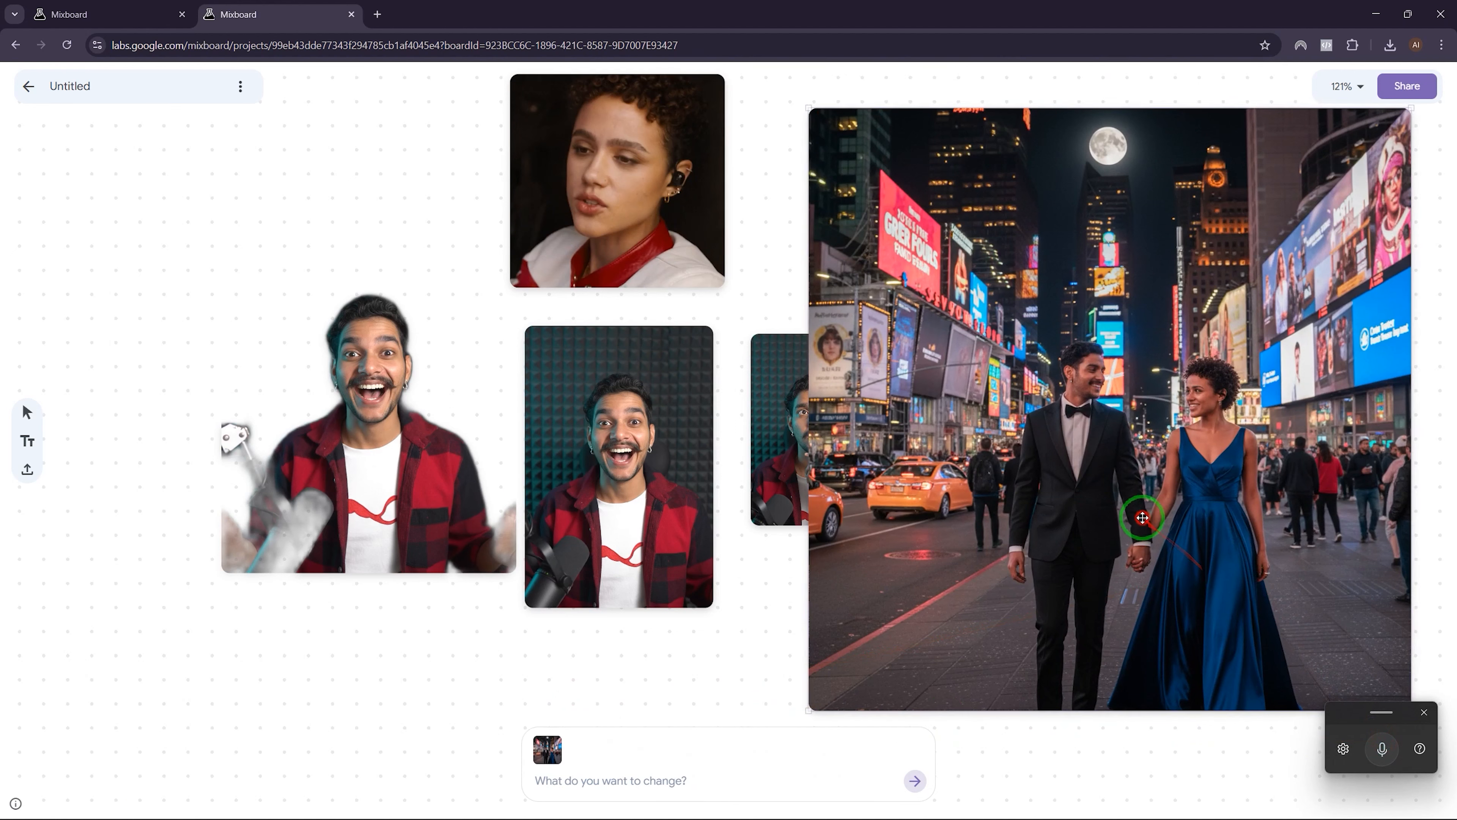
left_click_drag(1203, 576, 755, 521)
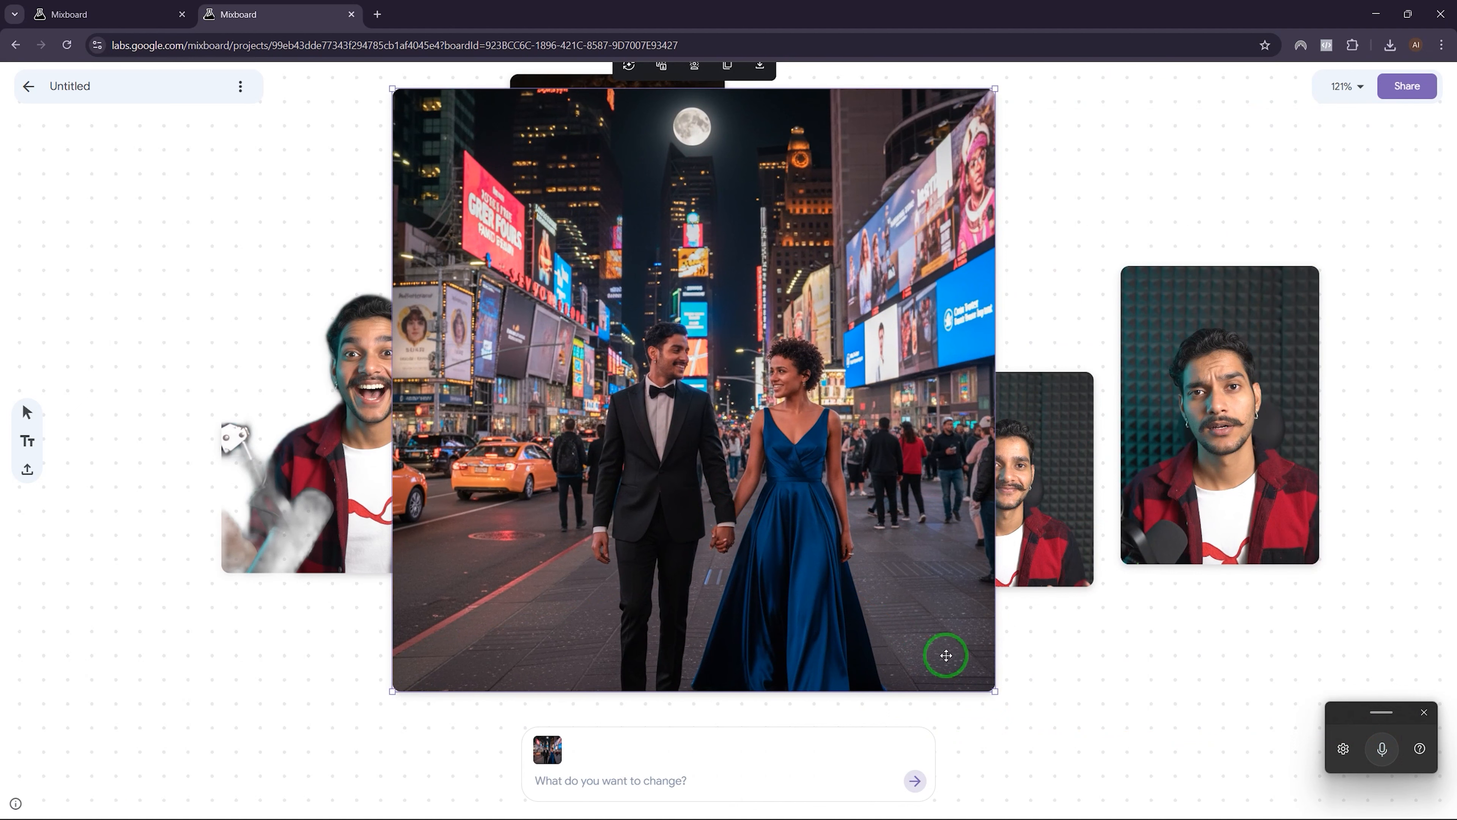
left_click_drag(997, 692, 1148, 683)
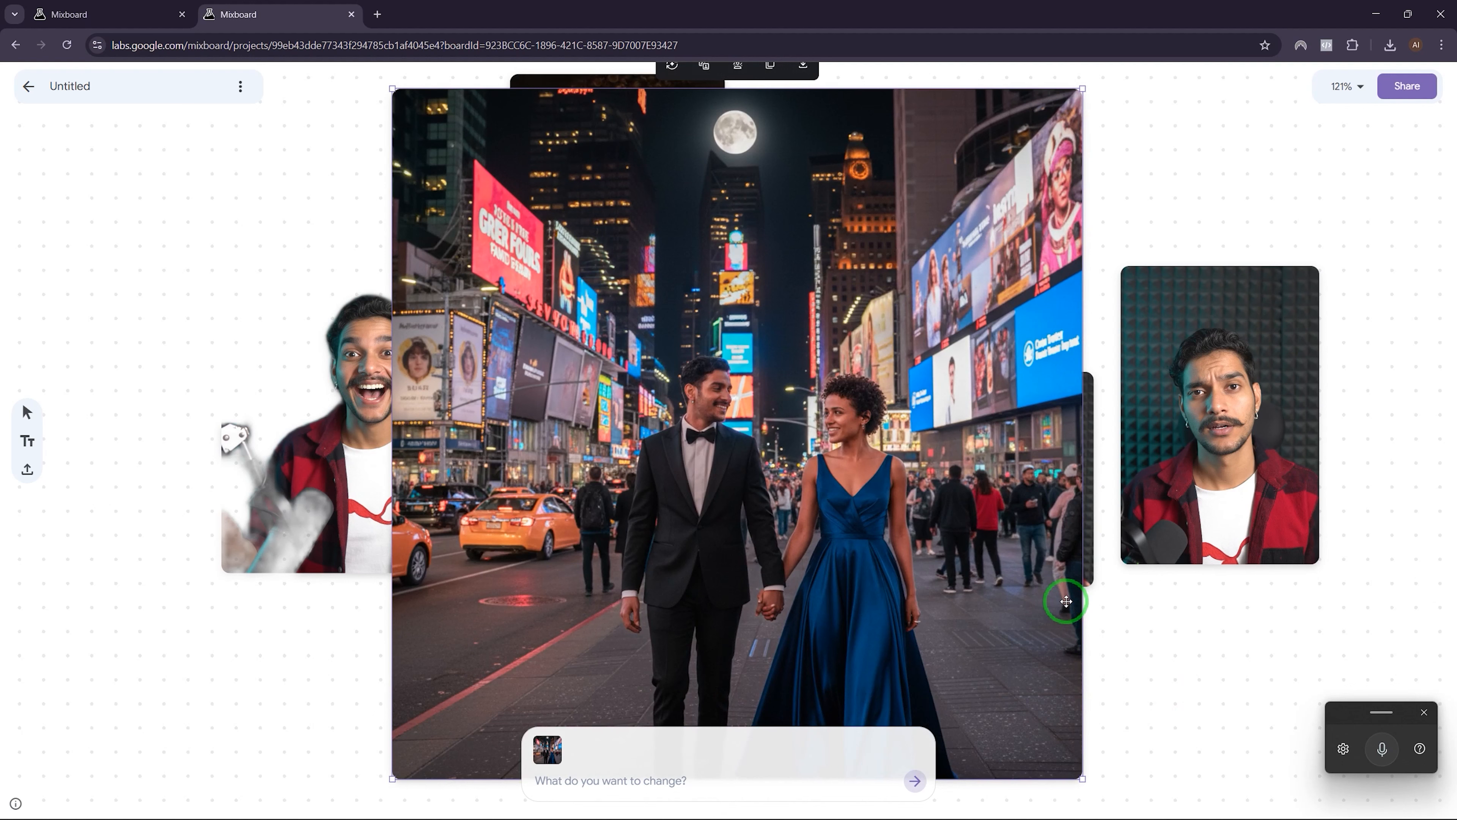
left_click_drag(844, 482, 802, 459)
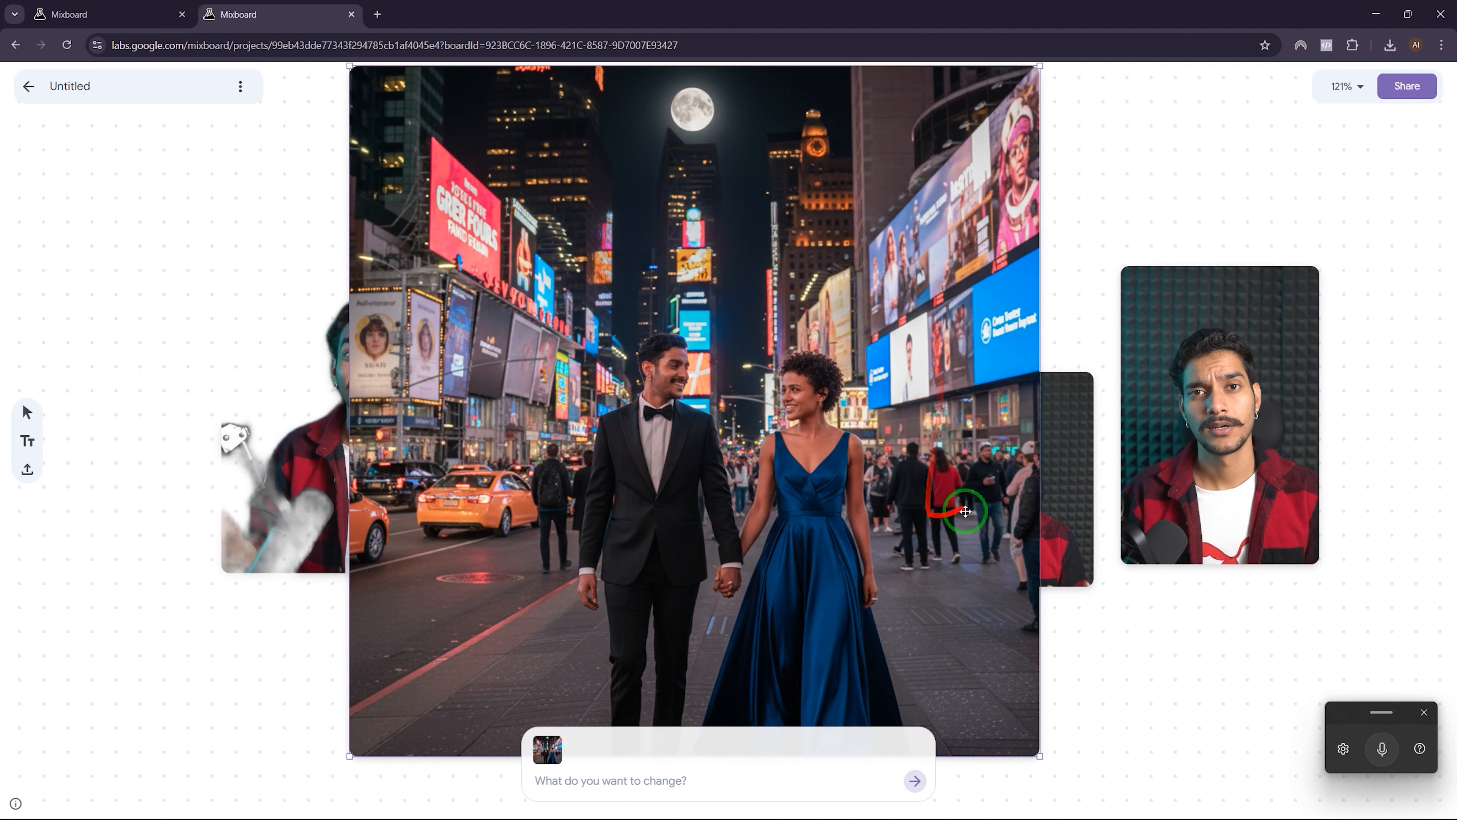
Step: Reposition the couple image just below the portrait row
scroll(983, 514, "up", 5)
scroll(983, 514, "up", 2)
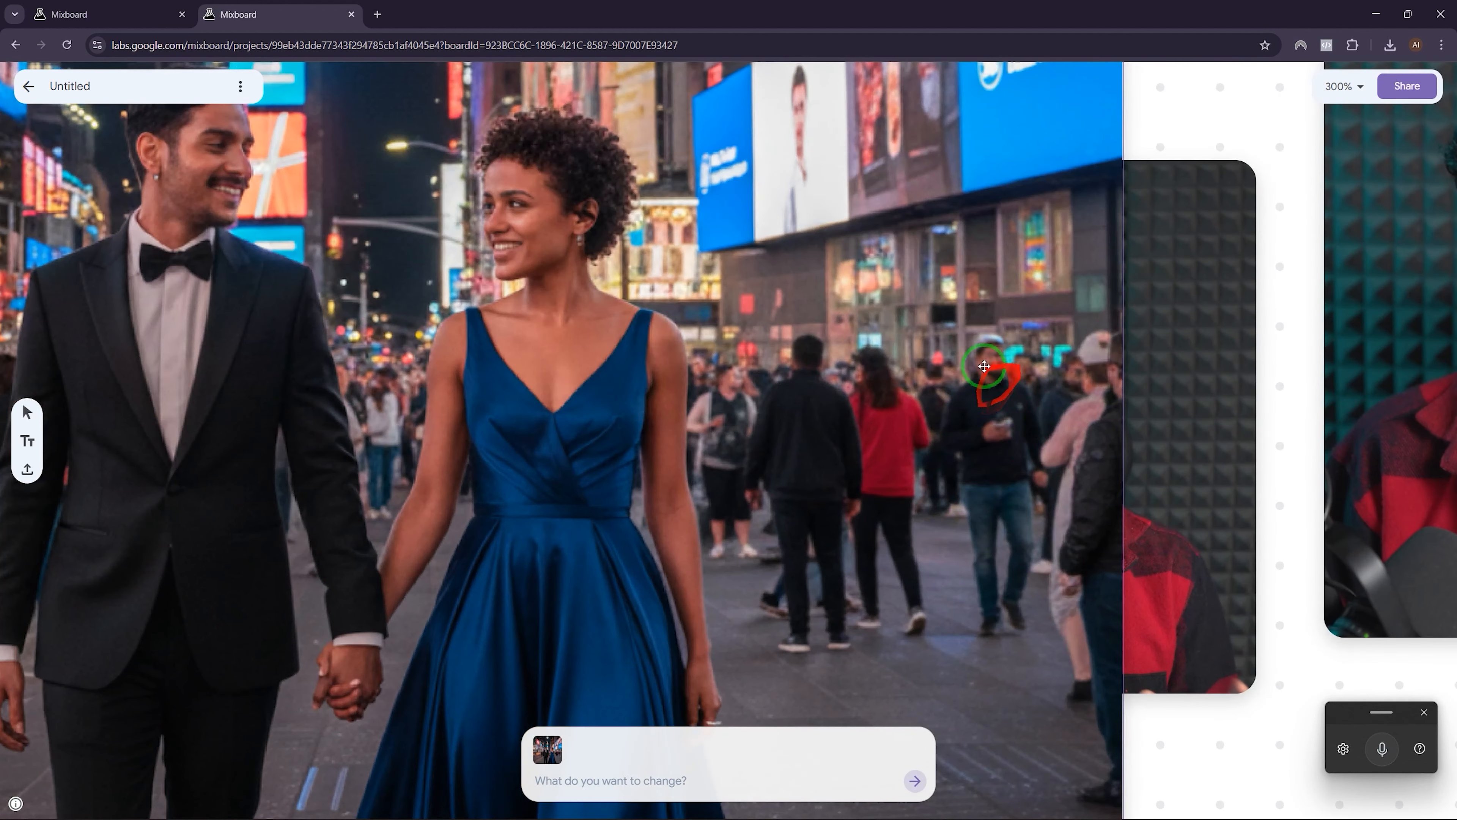
scroll(972, 393, "down", 4)
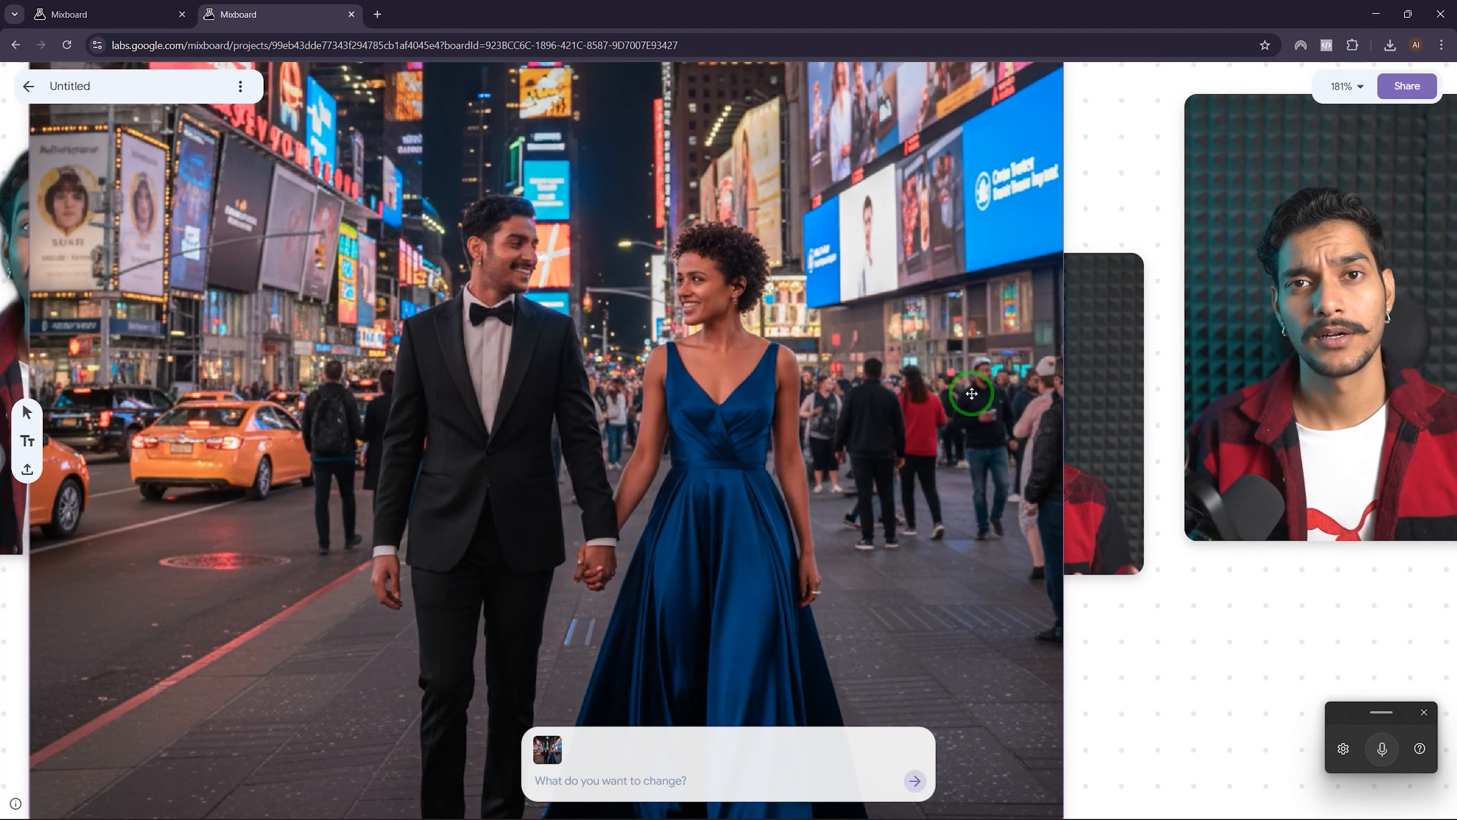
scroll(849, 457, "down", 3)
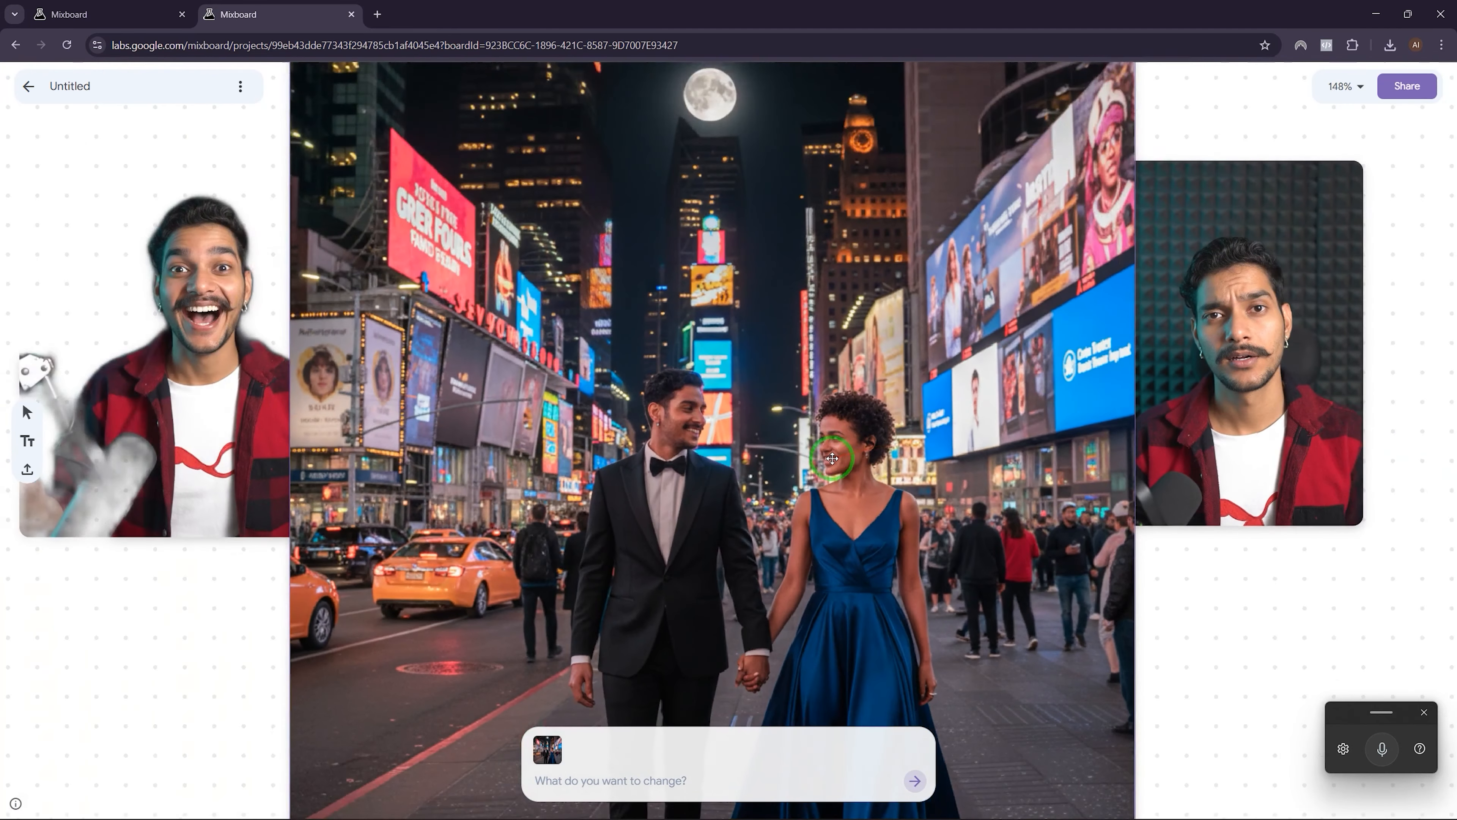
scroll(865, 450, "down", 4)
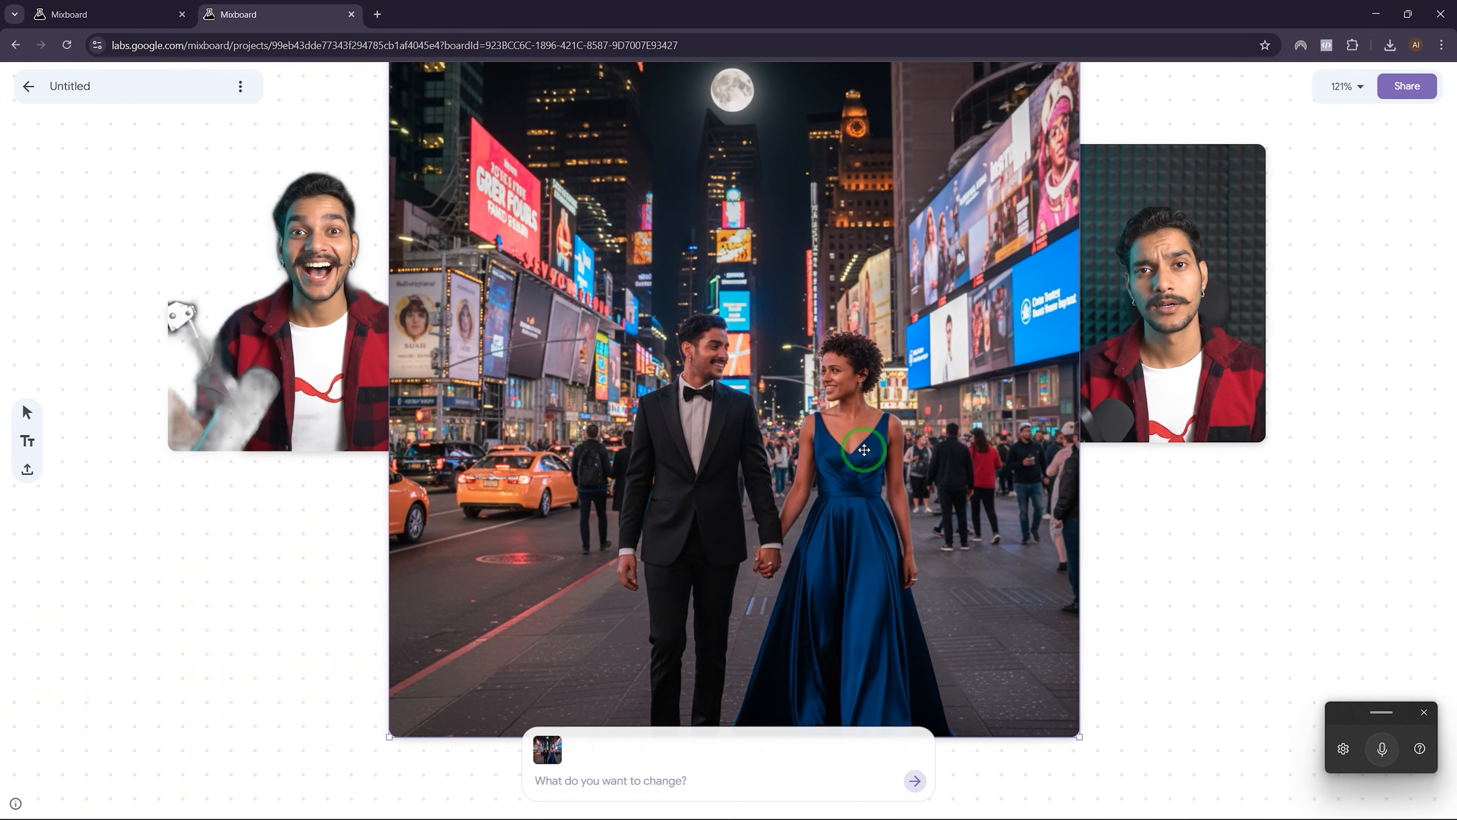
left_click_drag(755, 336, 778, 560)
scroll(766, 463, "down", 6)
left_click_drag(770, 402, 742, 526)
Step: Request five variations of the couple photograph with both people in different popular places
left_click(594, 779)
type("Give me five different variations of this photograph with both people in different popular places all over the world")
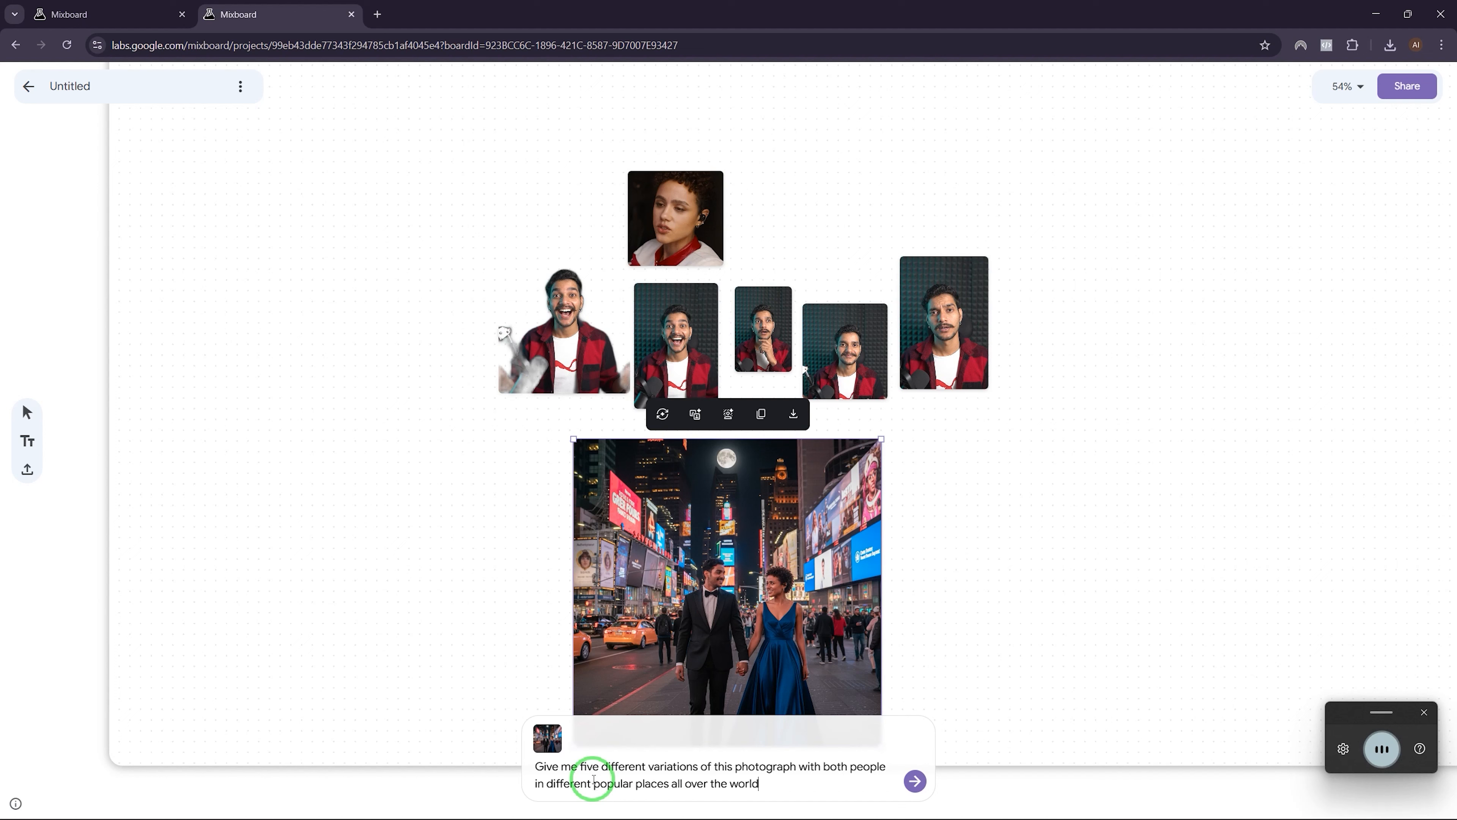
type(" directly facing the camera and looking into the camera")
left_click(915, 780)
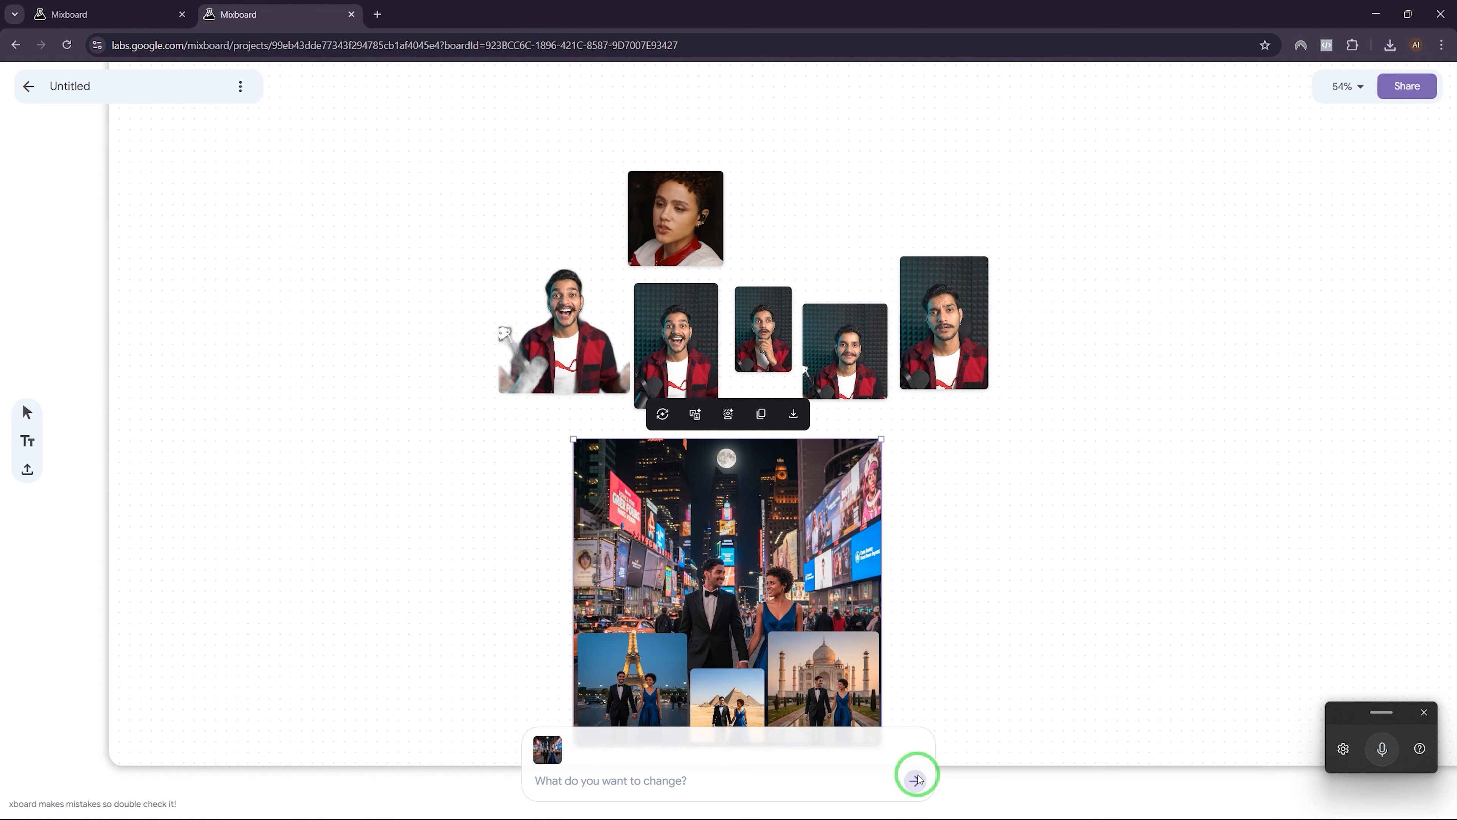
scroll(686, 241, "up", 5)
Step: Pull the pyramids picture out to the top-right and enlarge it
scroll(992, 378, "down", 3)
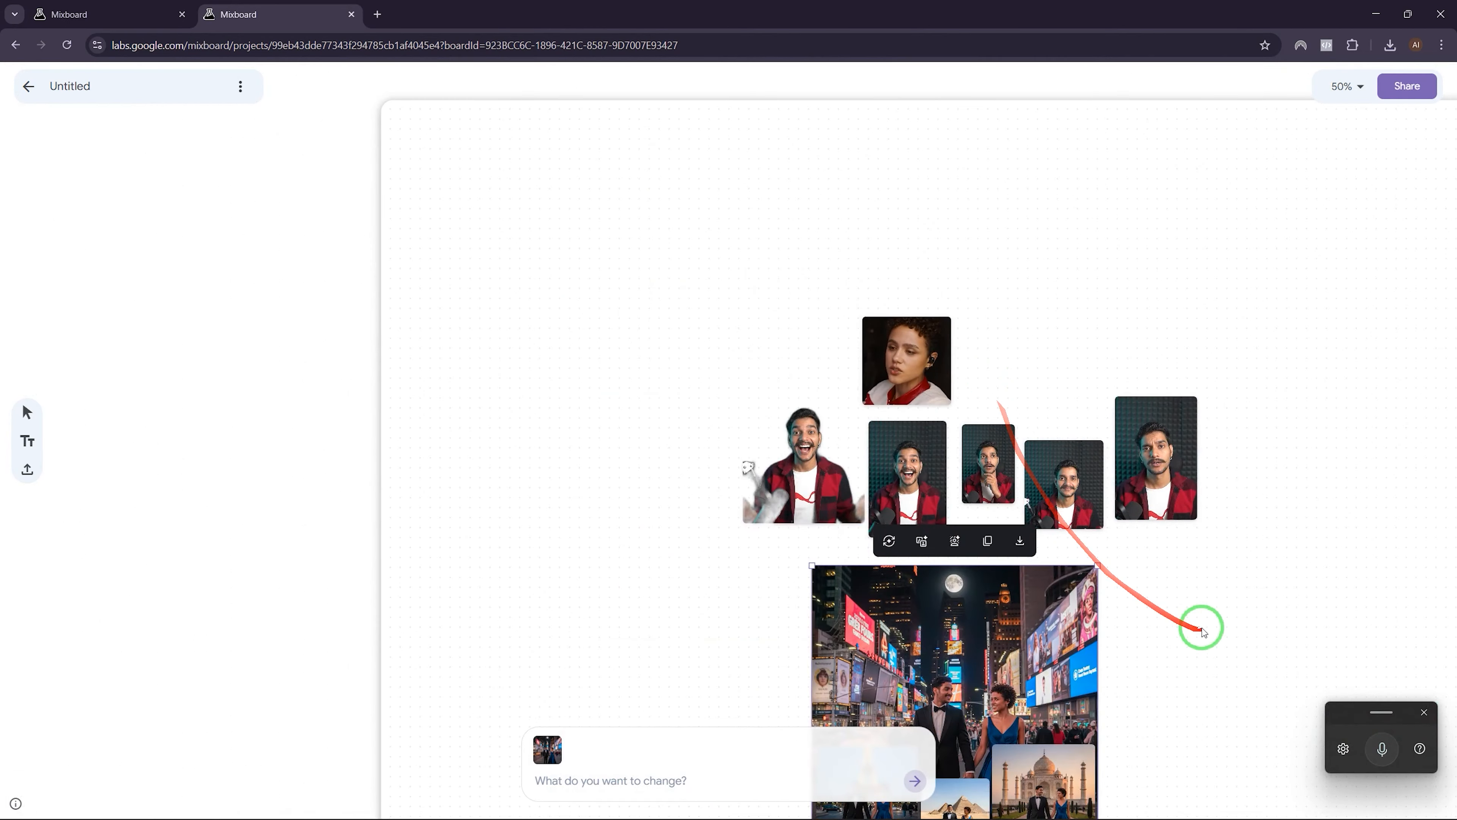
scroll(1148, 597, "up", 5)
left_click(1030, 512)
scroll(1027, 514, "down", 2)
left_click_drag(740, 467, 1152, 388)
left_click_drag(477, 482, 1046, 140)
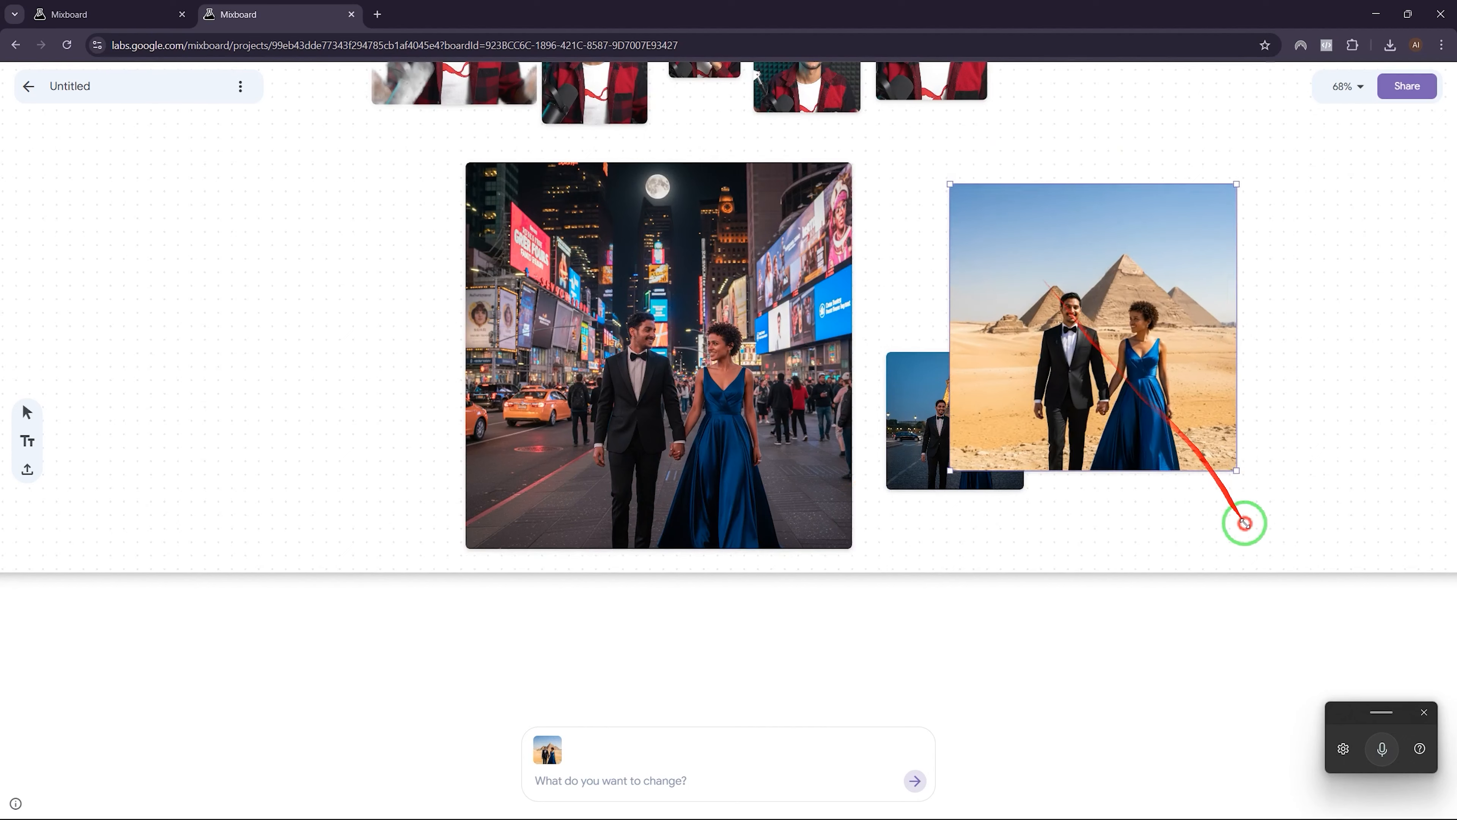
left_click_drag(1246, 521, 1284, 569)
left_click(1119, 589)
Step: Enlarge the Eiffel Tower image to about double size and spread the Taj Mahal and pyramids images apart
scroll(1095, 250, "up", 3)
scroll(1095, 250, "up", 3)
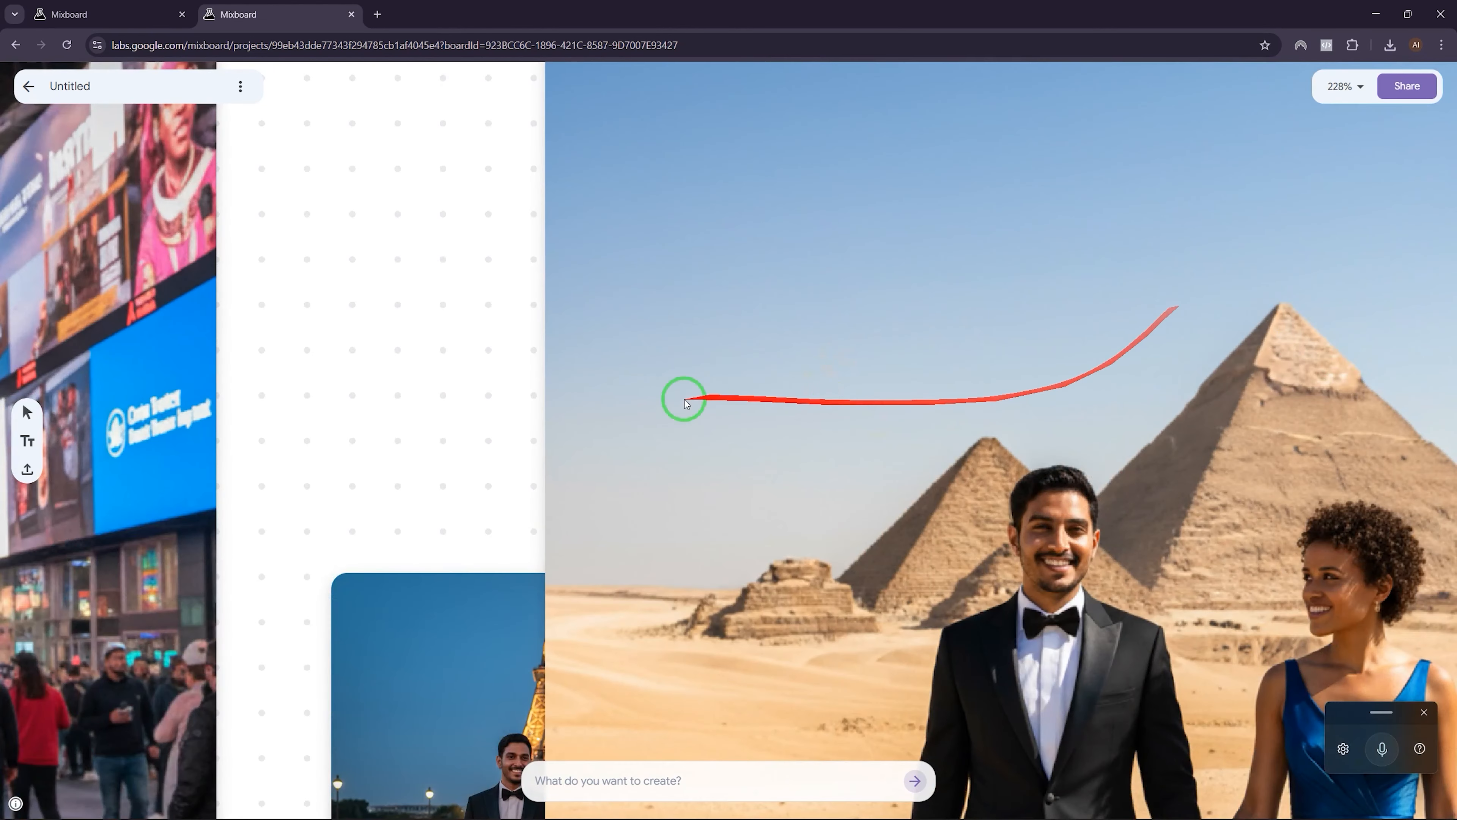
scroll(601, 381, "down", 3)
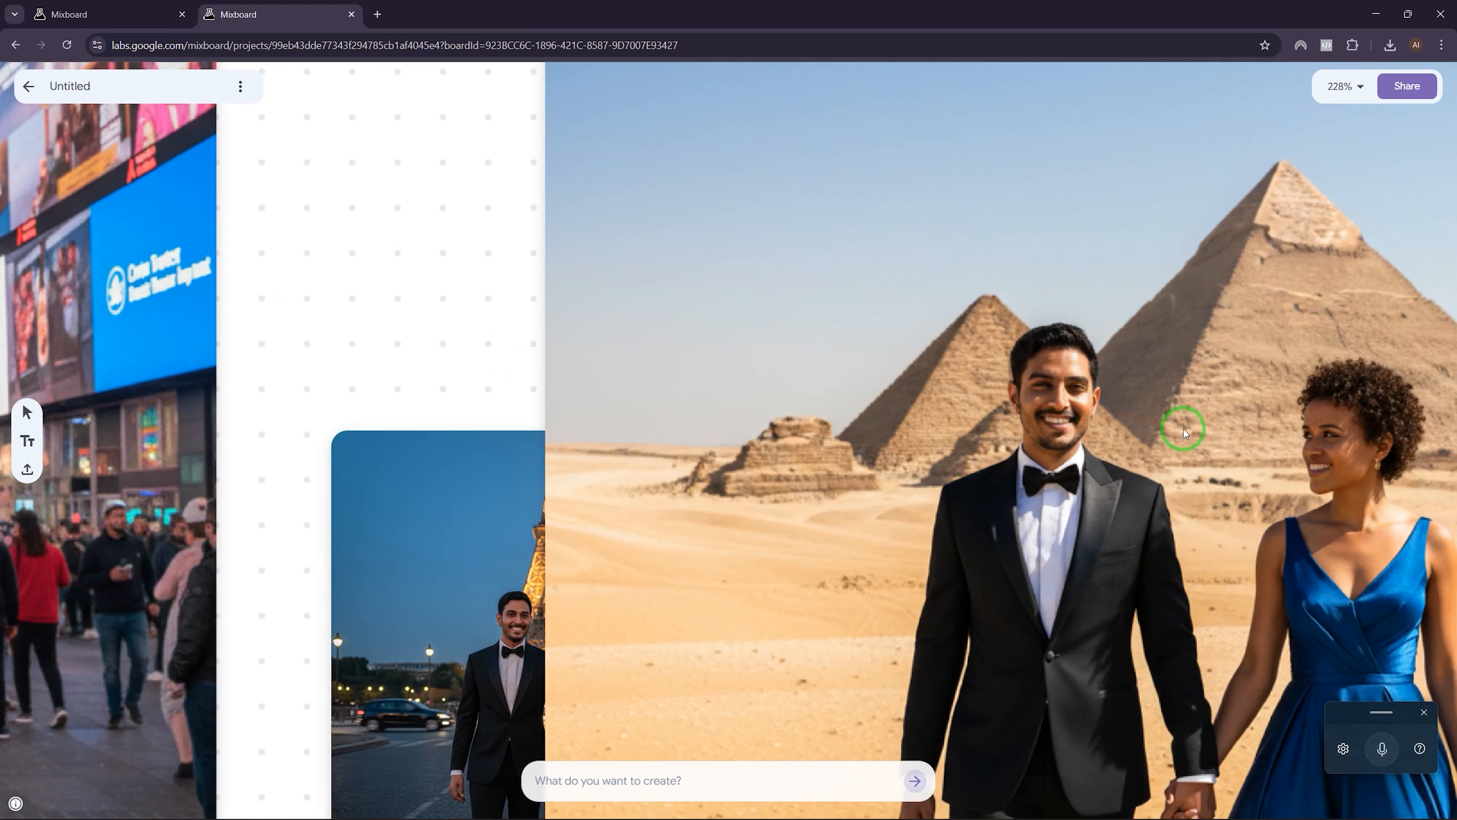
scroll(1185, 431, "down", 2)
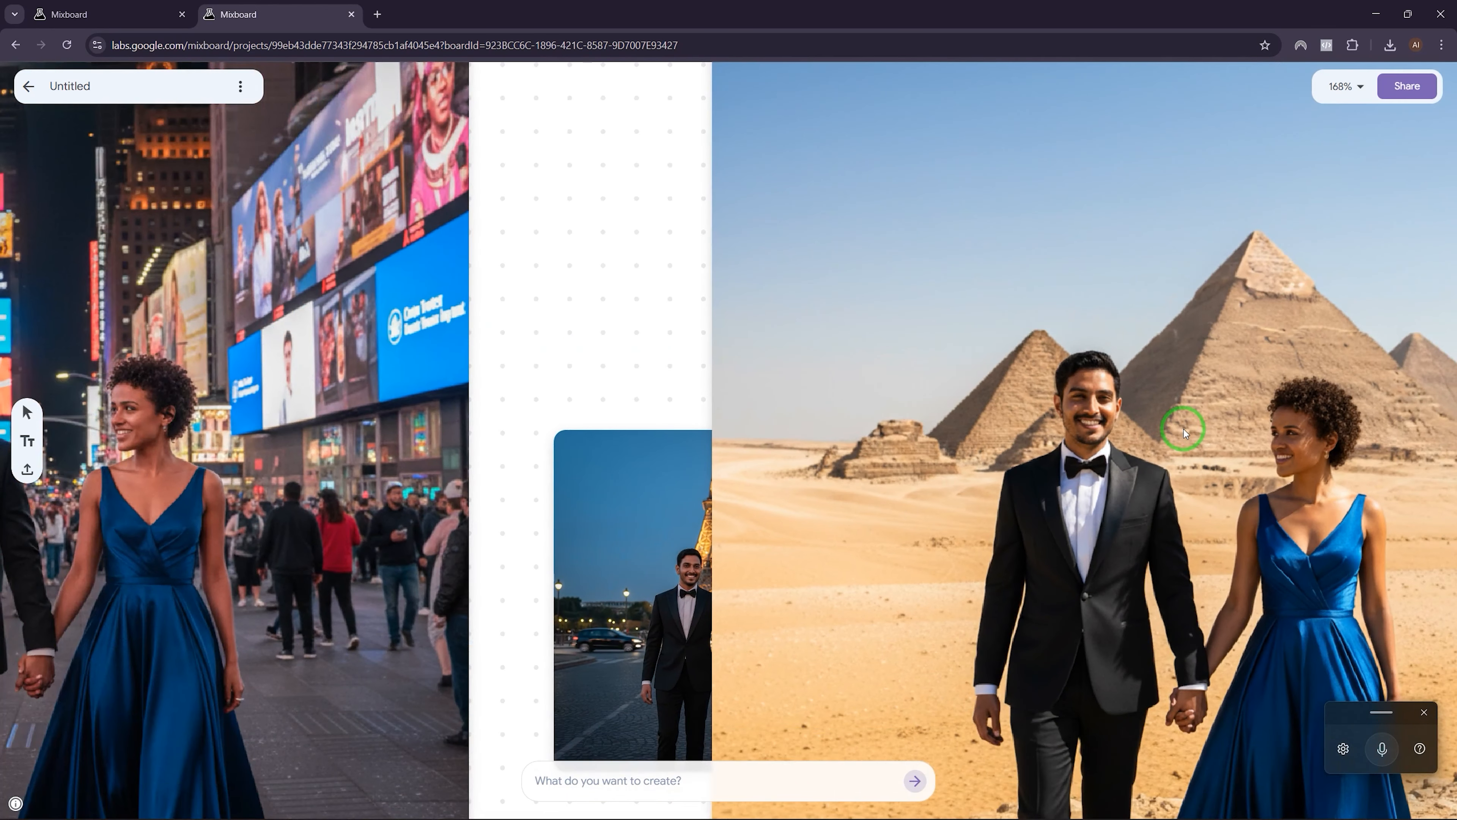
scroll(1184, 429, "down", 2)
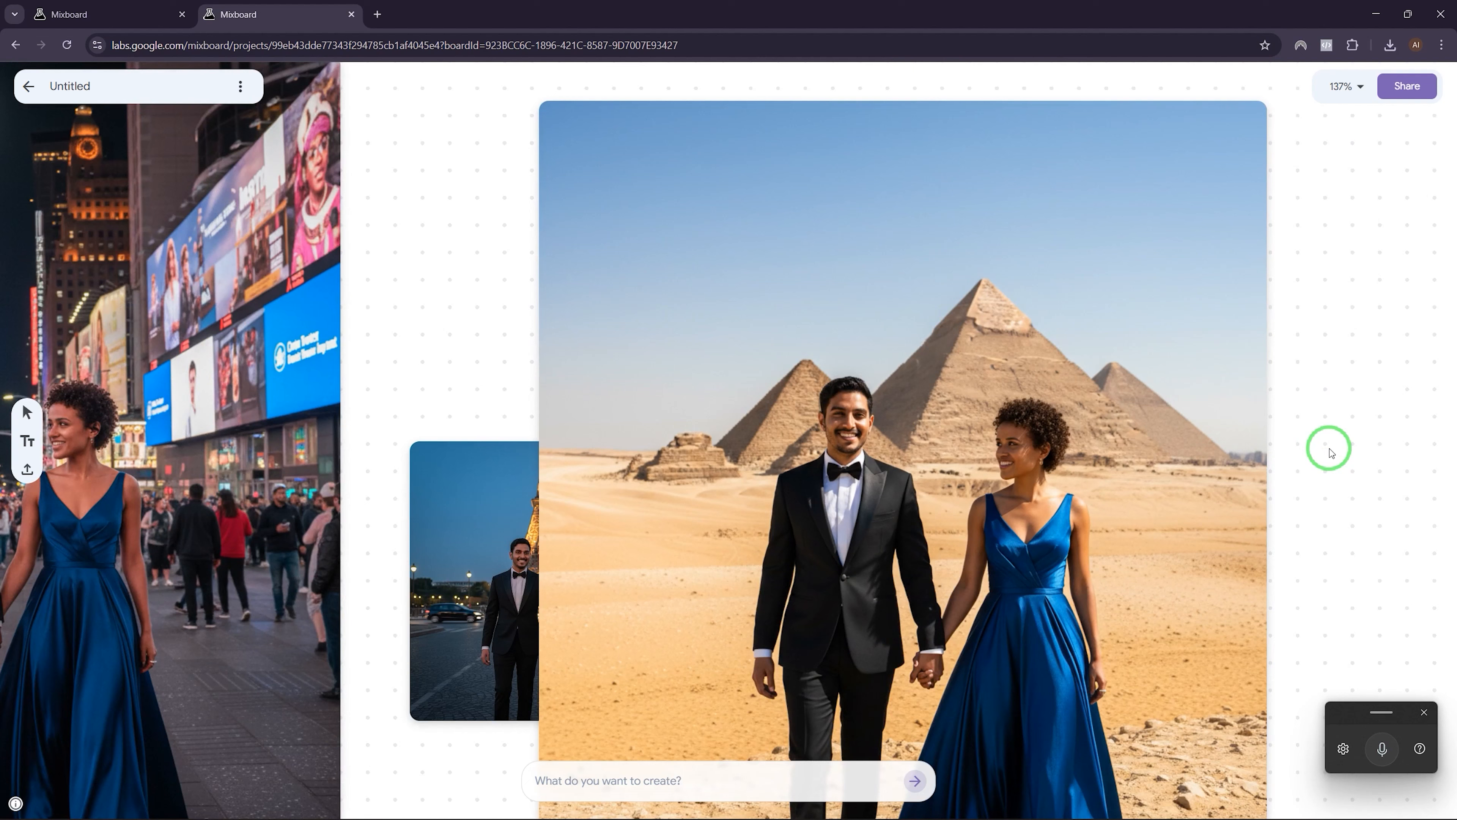
left_click_drag(513, 521, 795, 282)
left_click_drag(965, 494, 1354, 819)
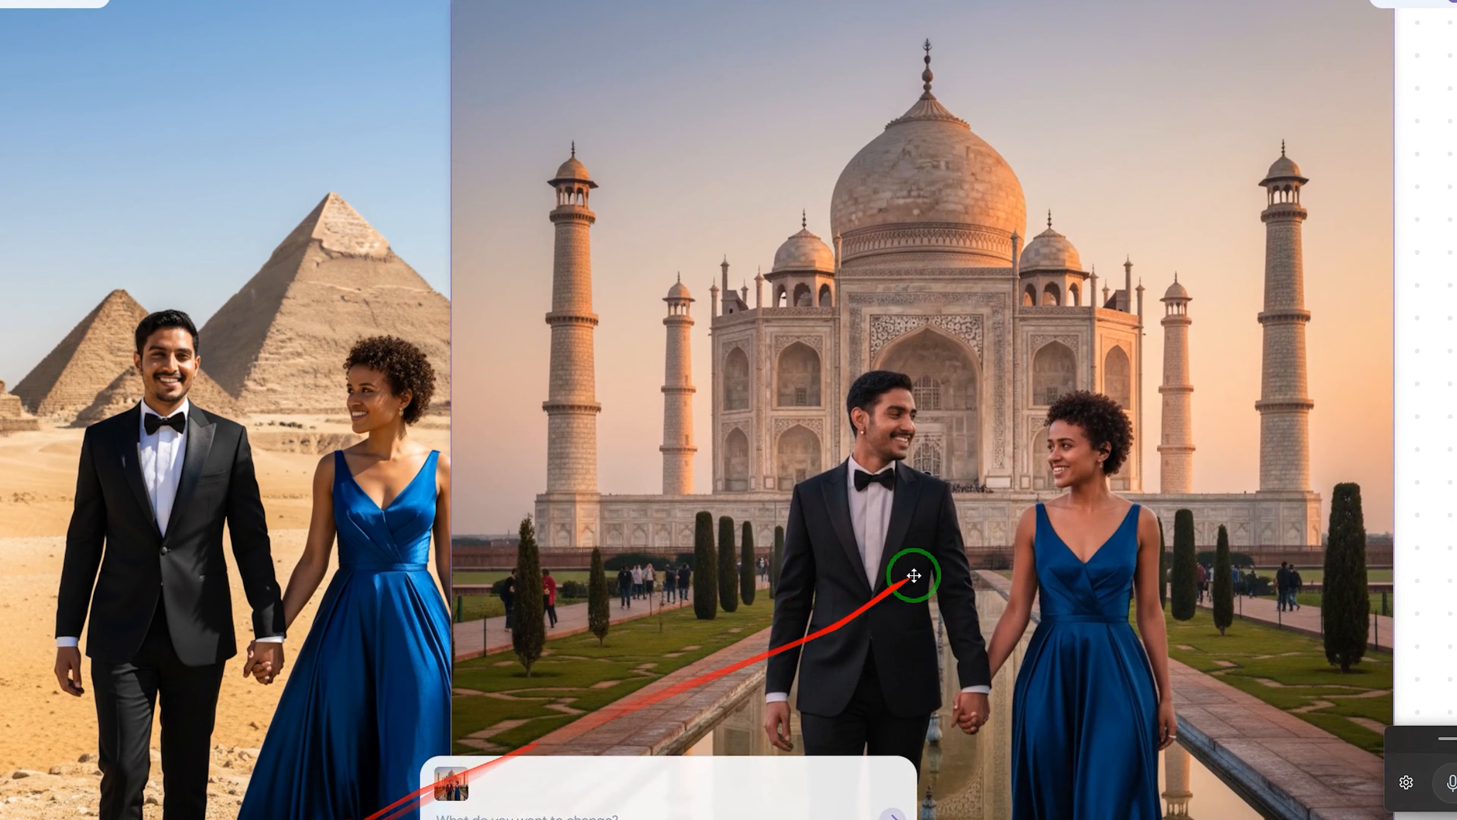
left_click_drag(917, 573, 784, 487)
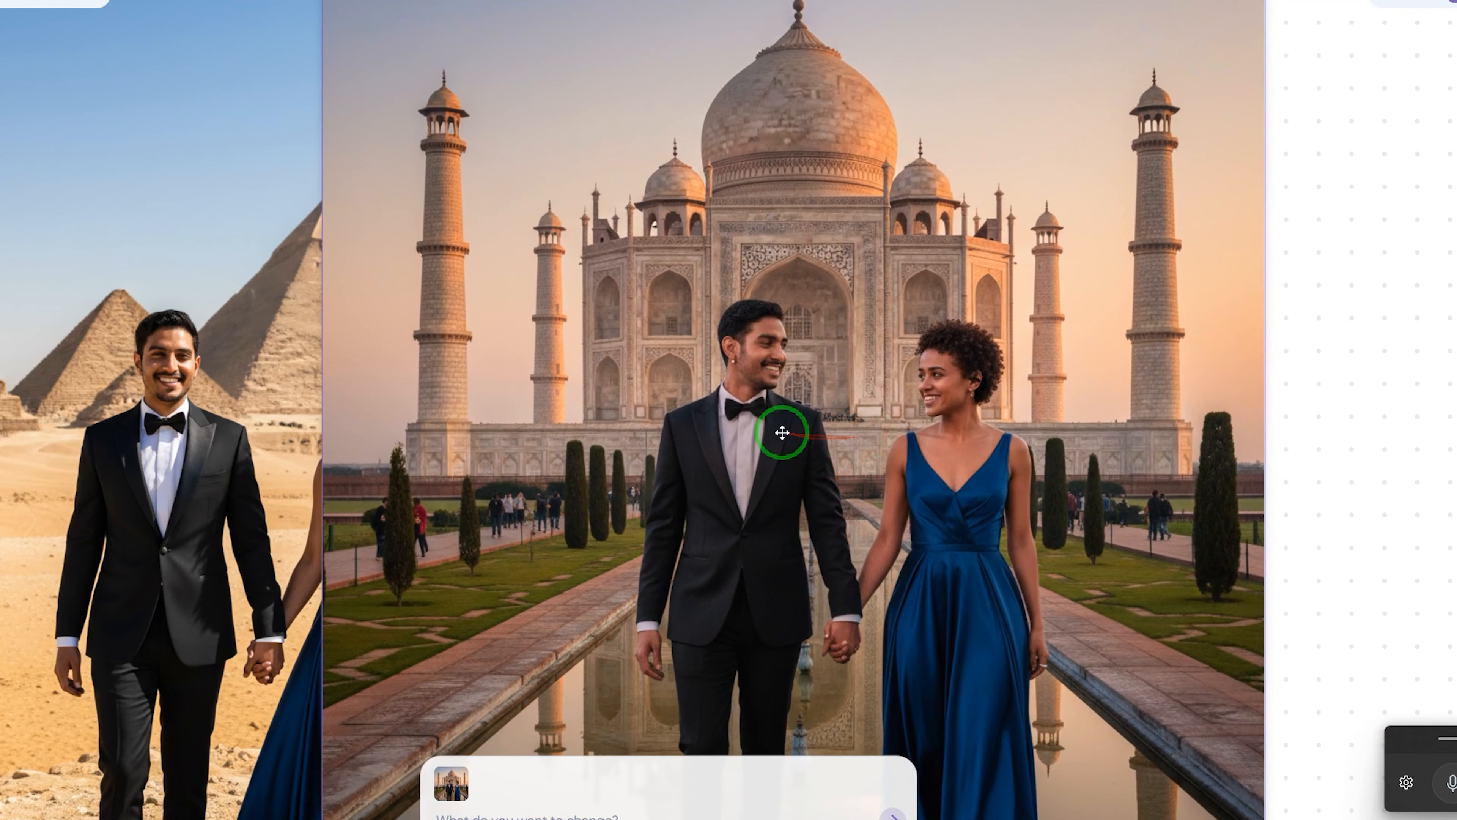
scroll(884, 459, "down", 5)
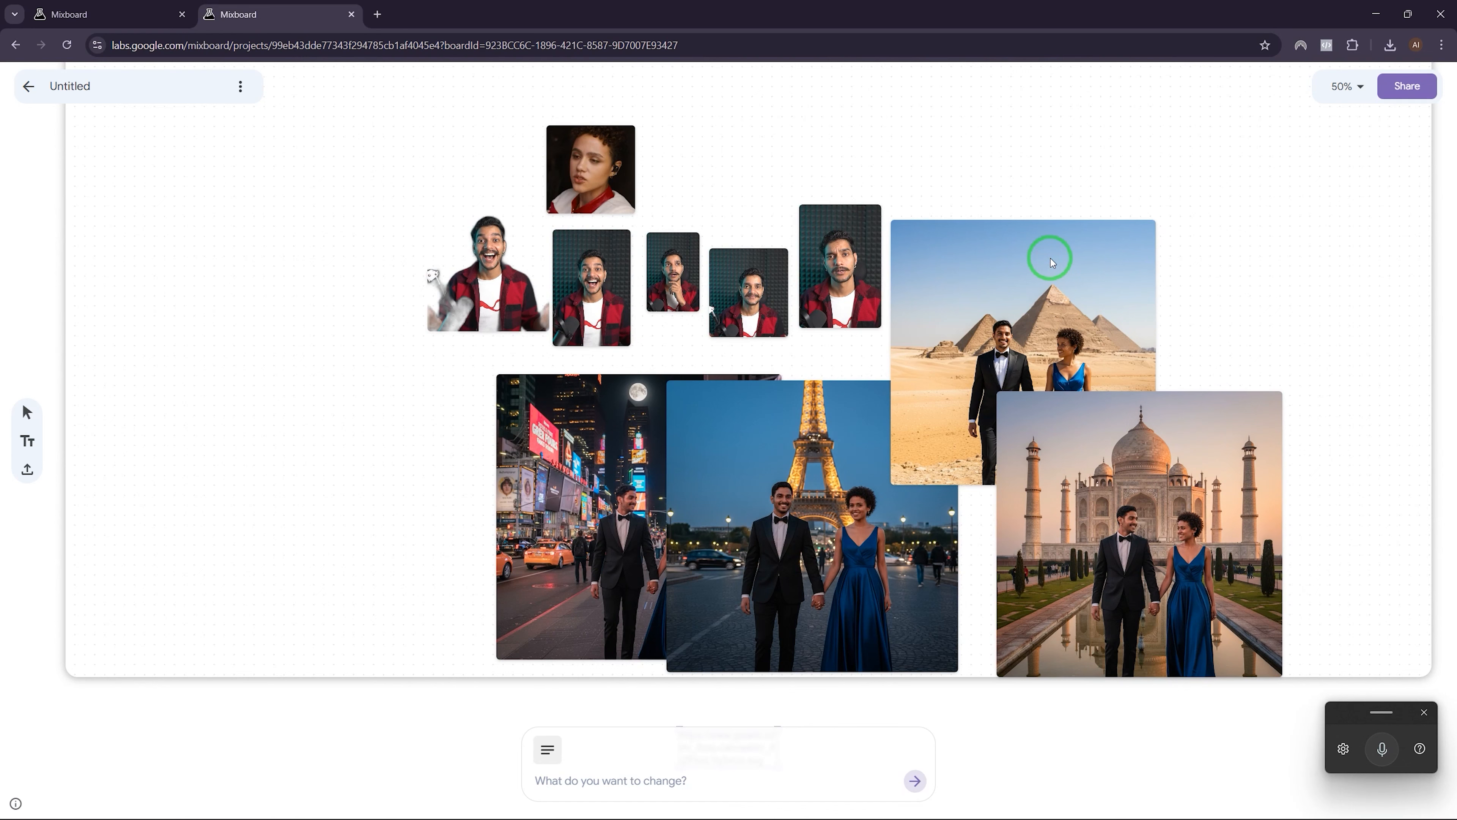
left_click_drag(1050, 258, 1136, 147)
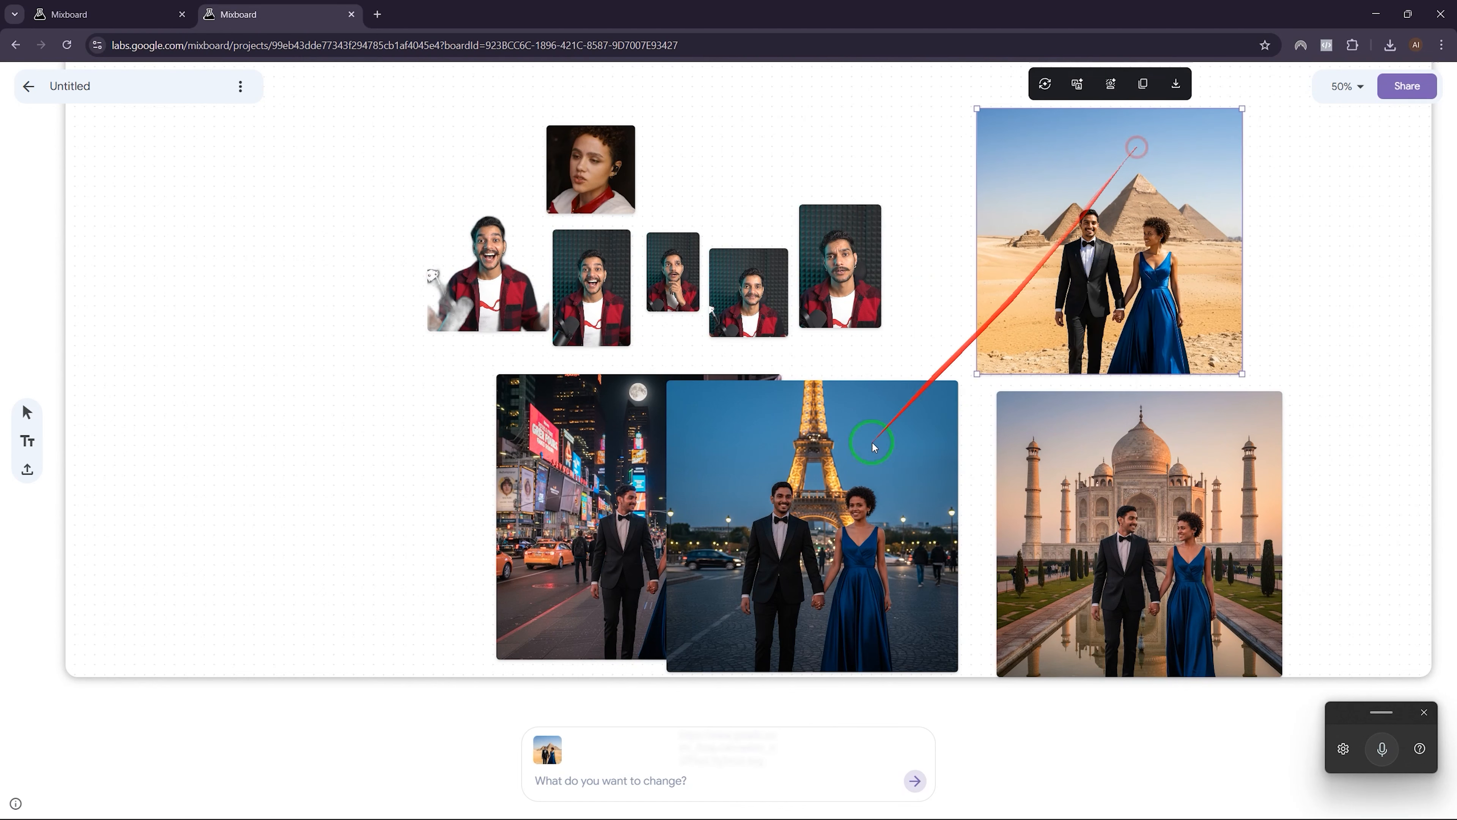
Step: Return to the project list and start a new blank project
left_click(358, 443)
left_click(30, 88)
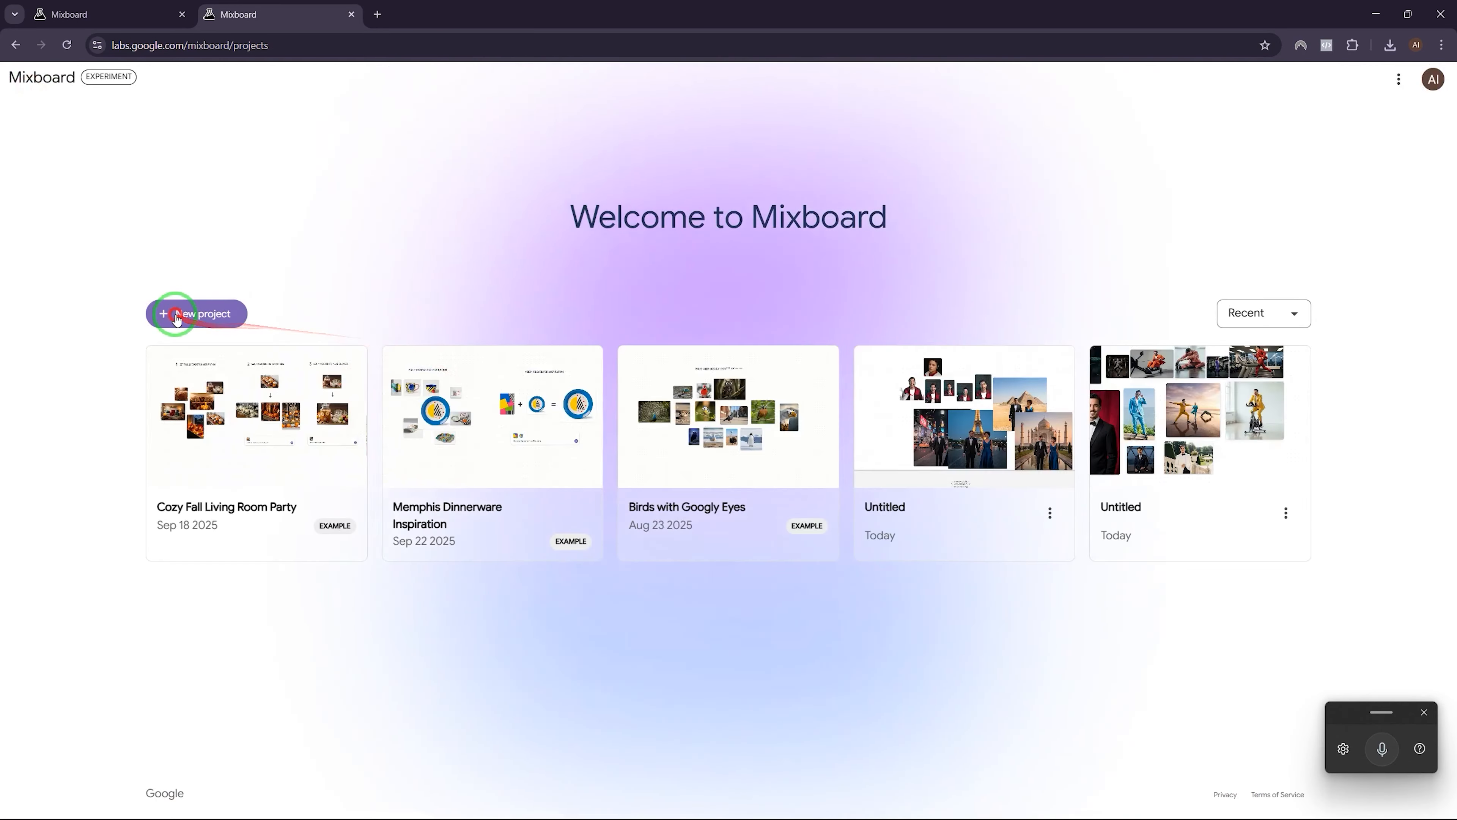
left_click(172, 314)
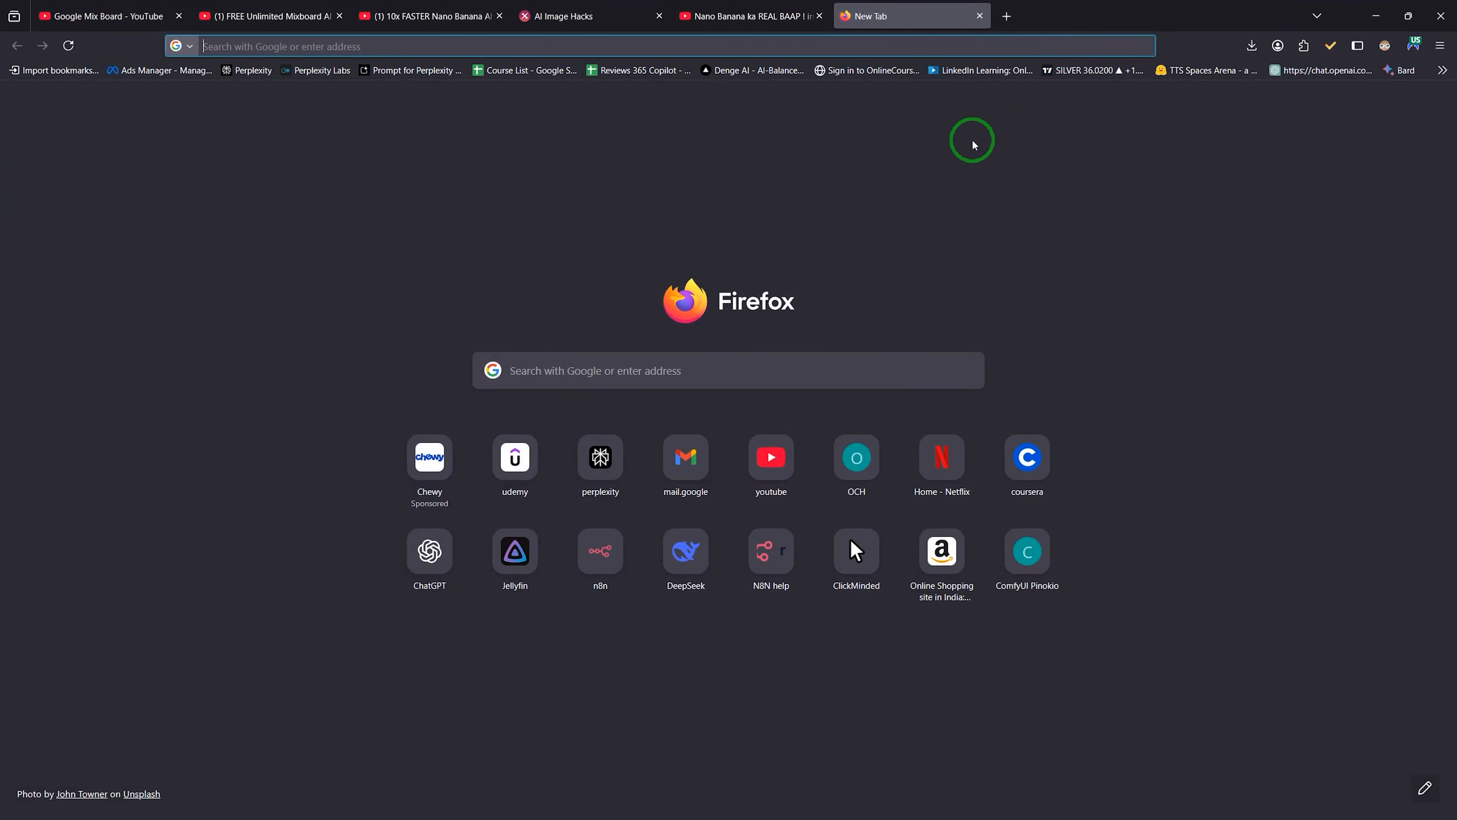
Step: Search images for 'muntra female fashion dress' and open the red dress product page
type("muntra female fashion dress")
key("Return")
left_click(264, 160)
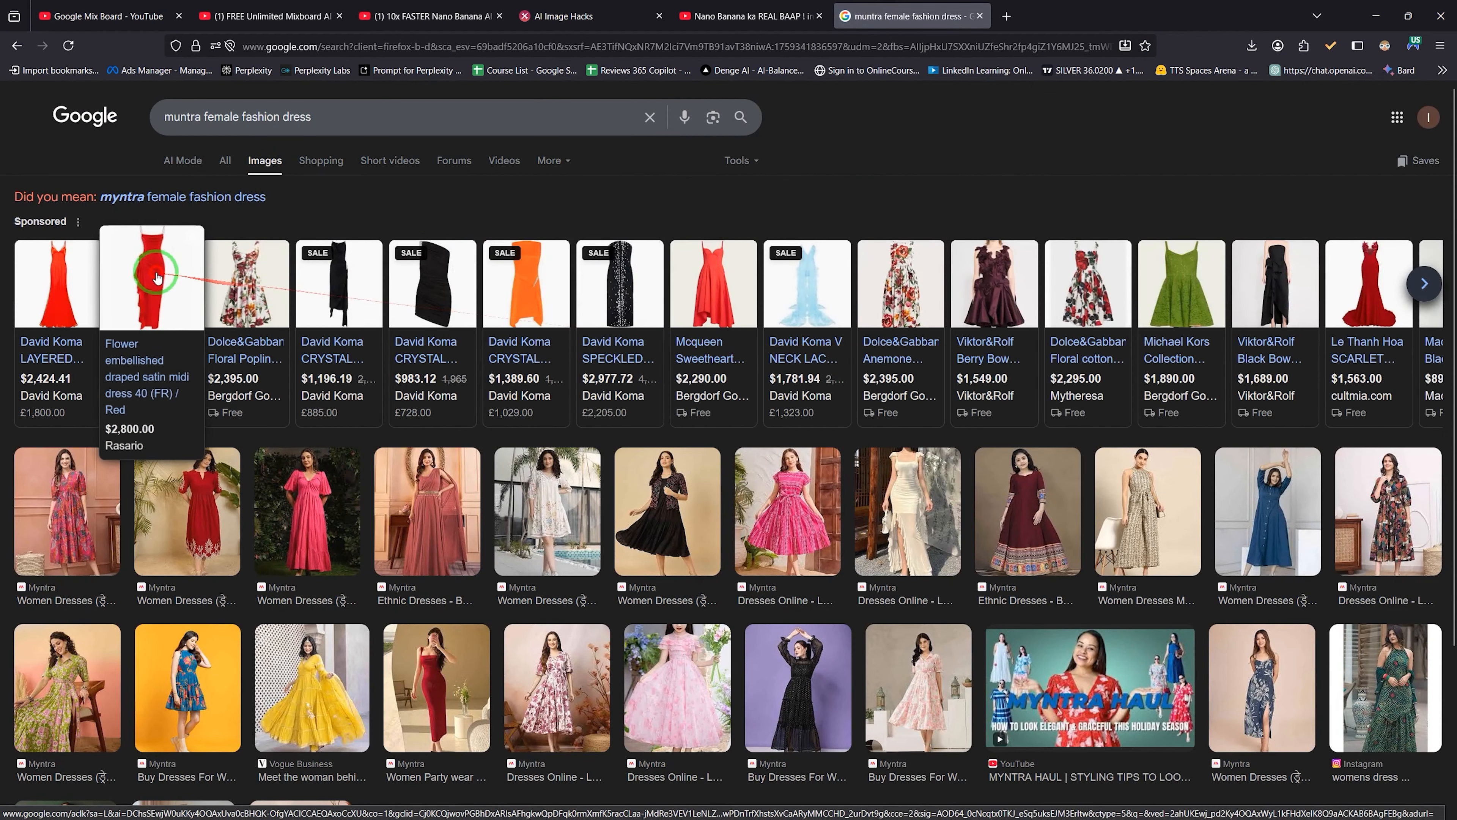
left_click(155, 275)
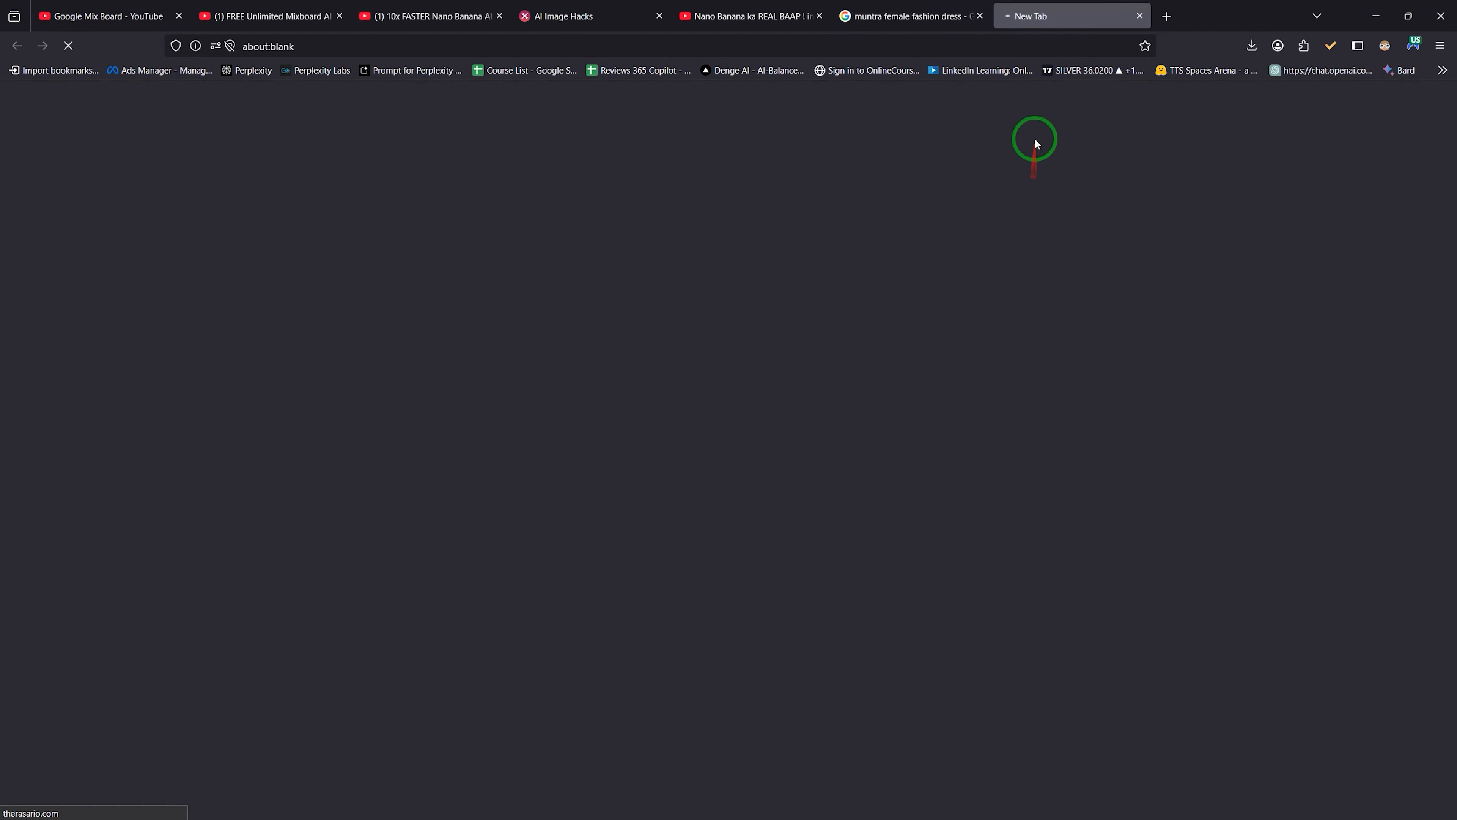
Step: Save the red satin midi dress image to Downloads and return to Mixboard
mouse_move(949, 10)
right_click(485, 463)
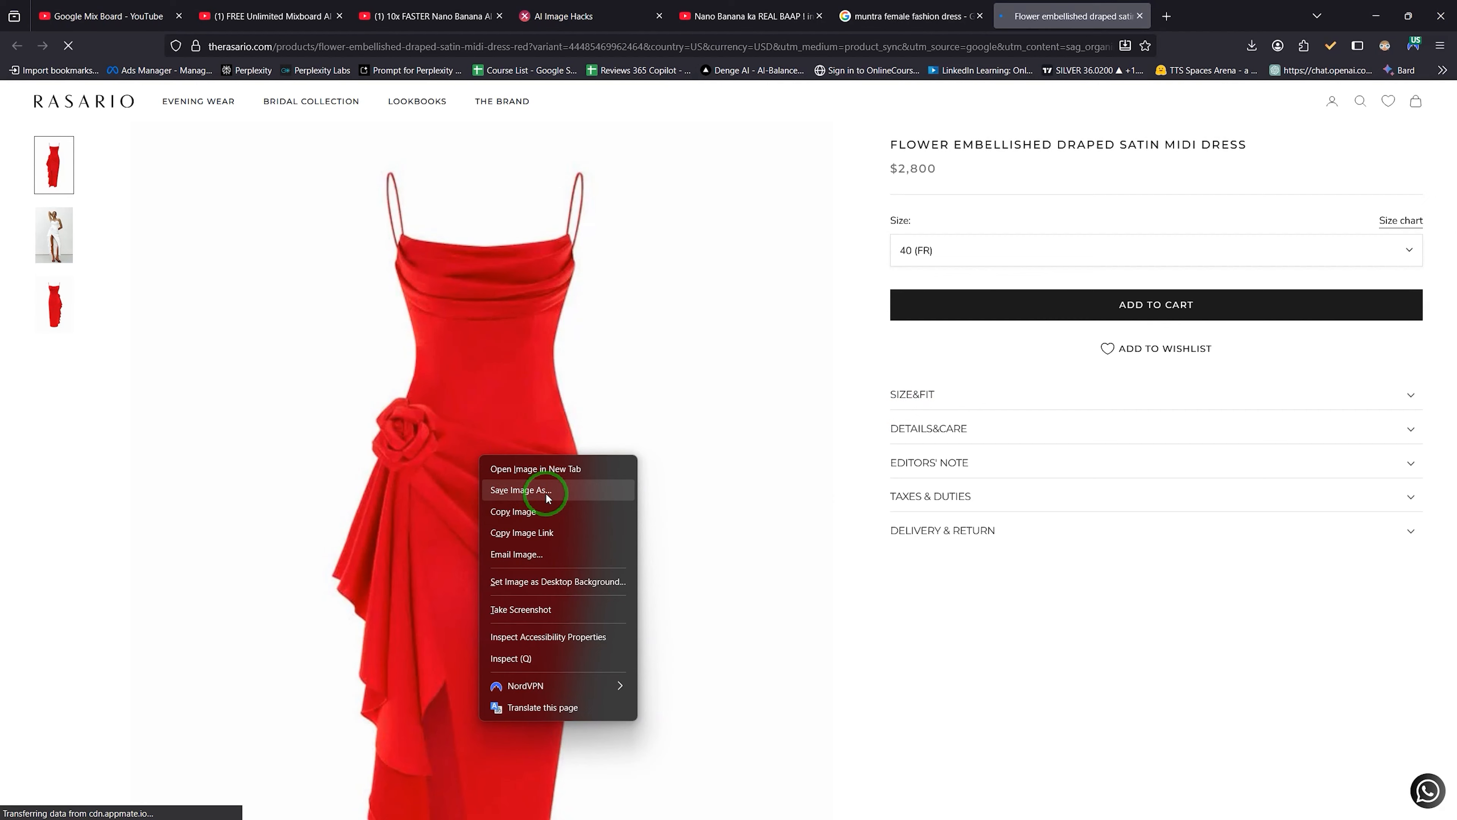
left_click(546, 491)
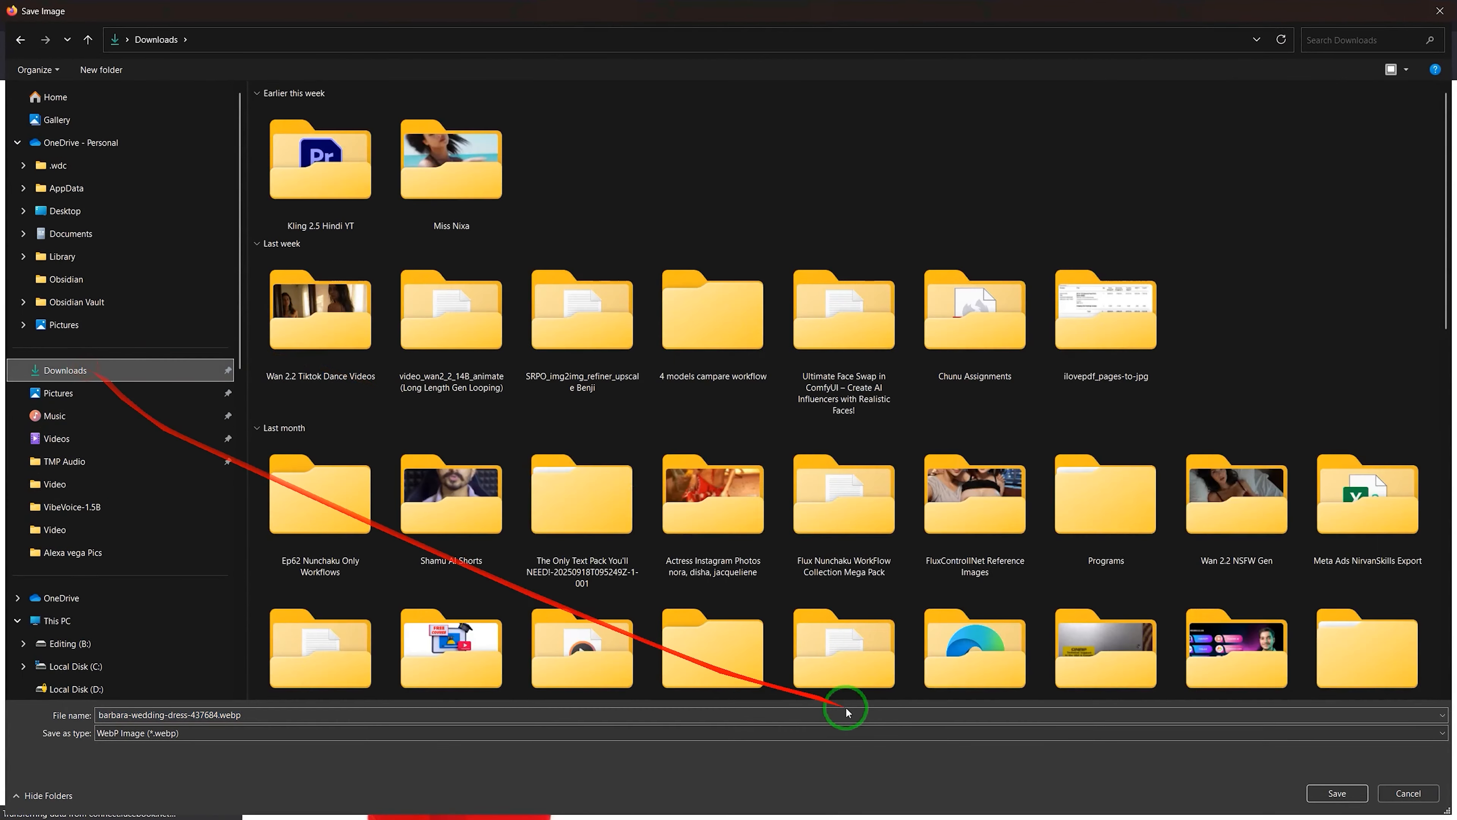
left_click(1305, 787)
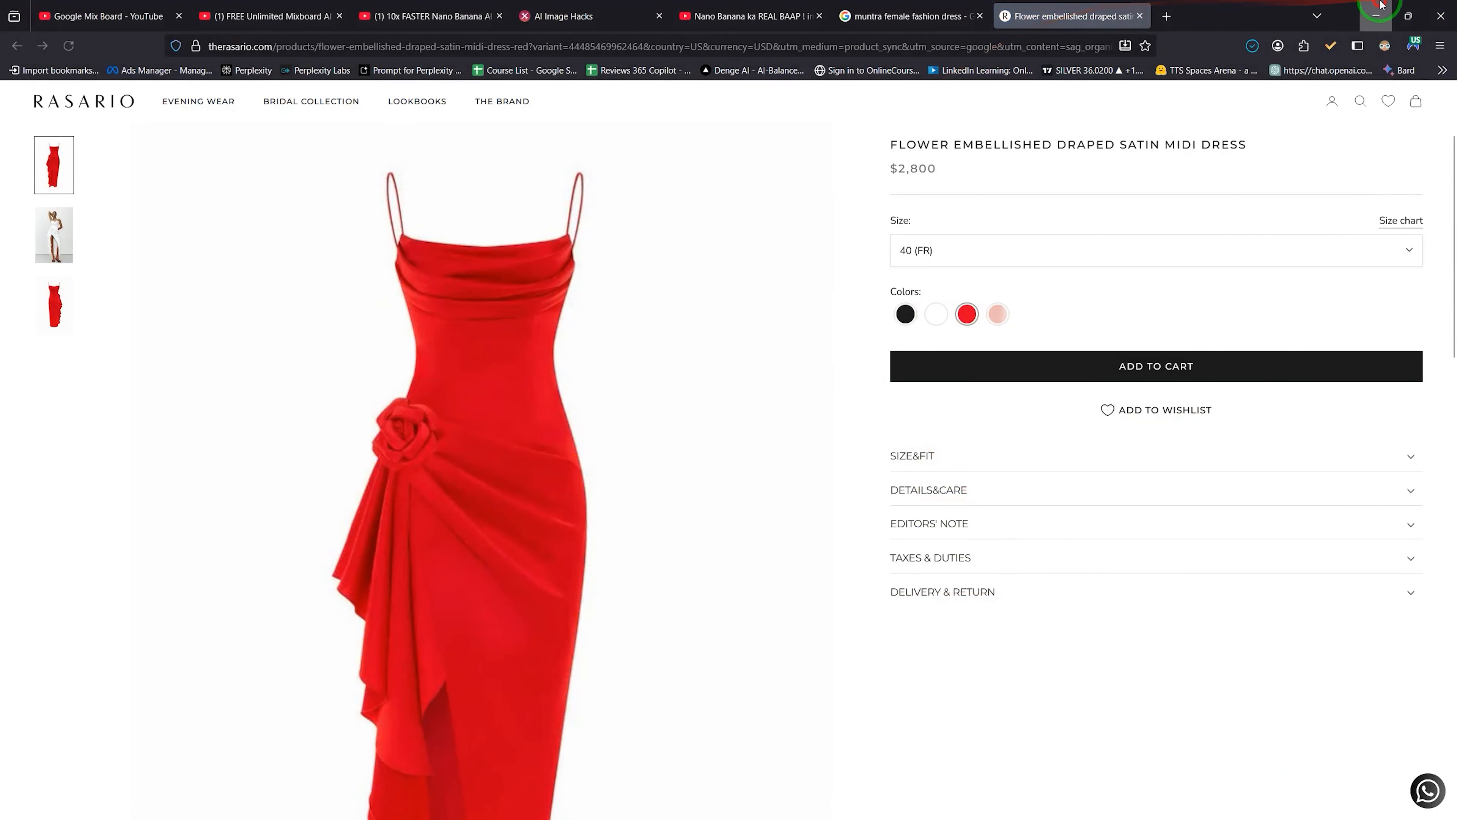
left_click(1377, 8)
left_click(26, 469)
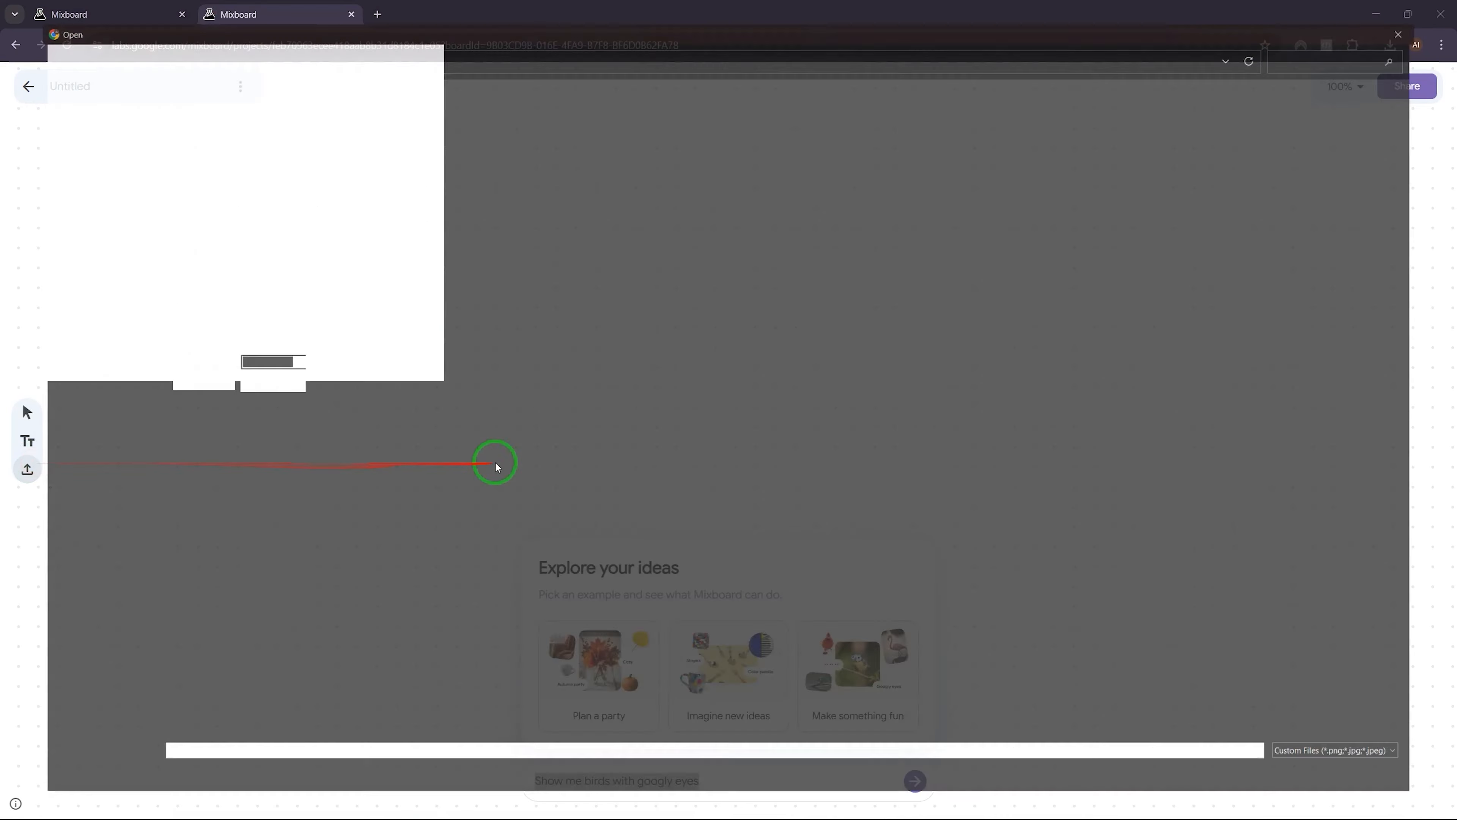
Step: Upload the pink patterned dress photo from Downloads, showing All Files types
left_click(52, 370)
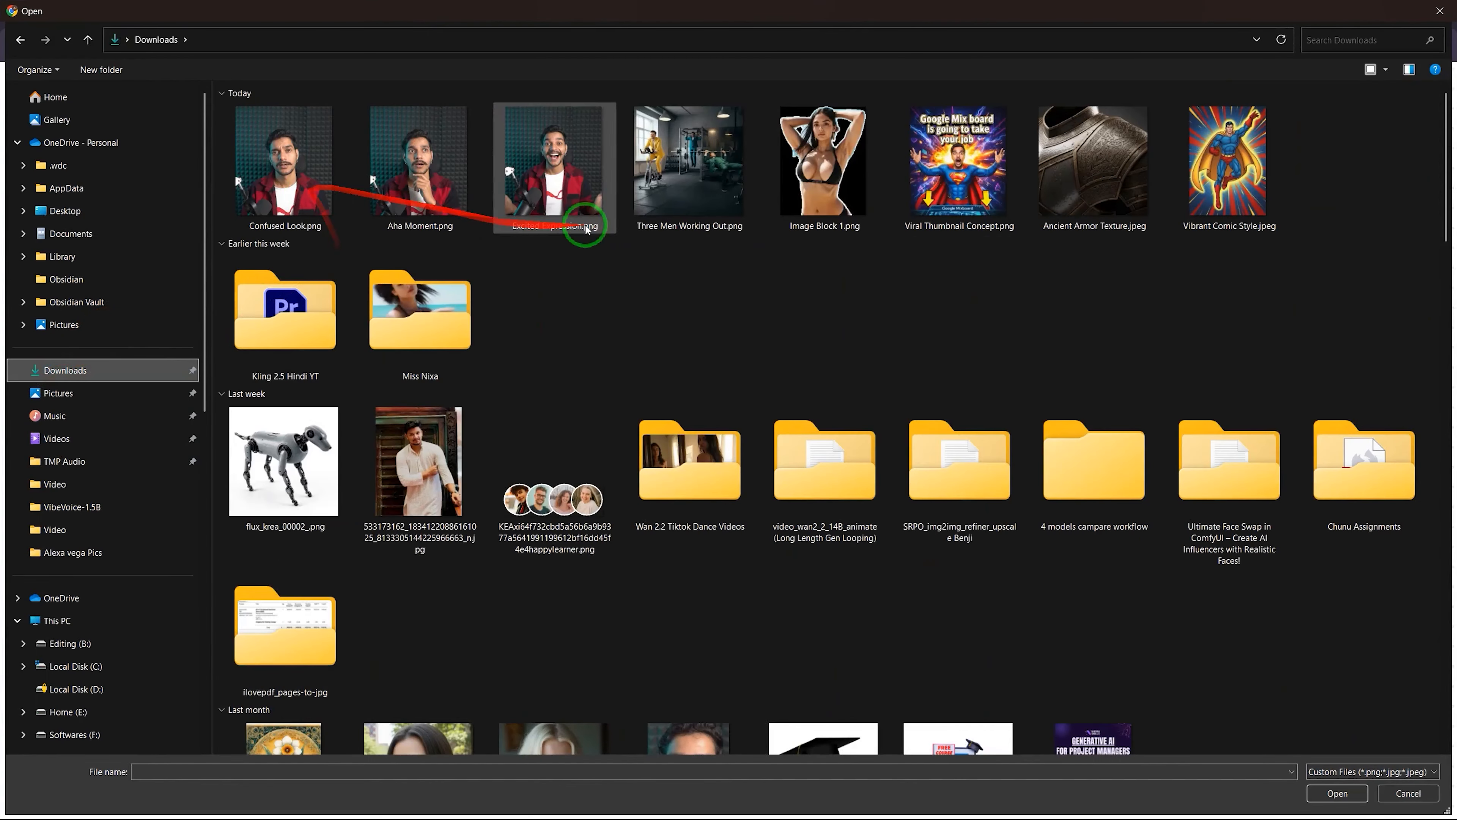
left_click(1359, 771)
left_click(1330, 798)
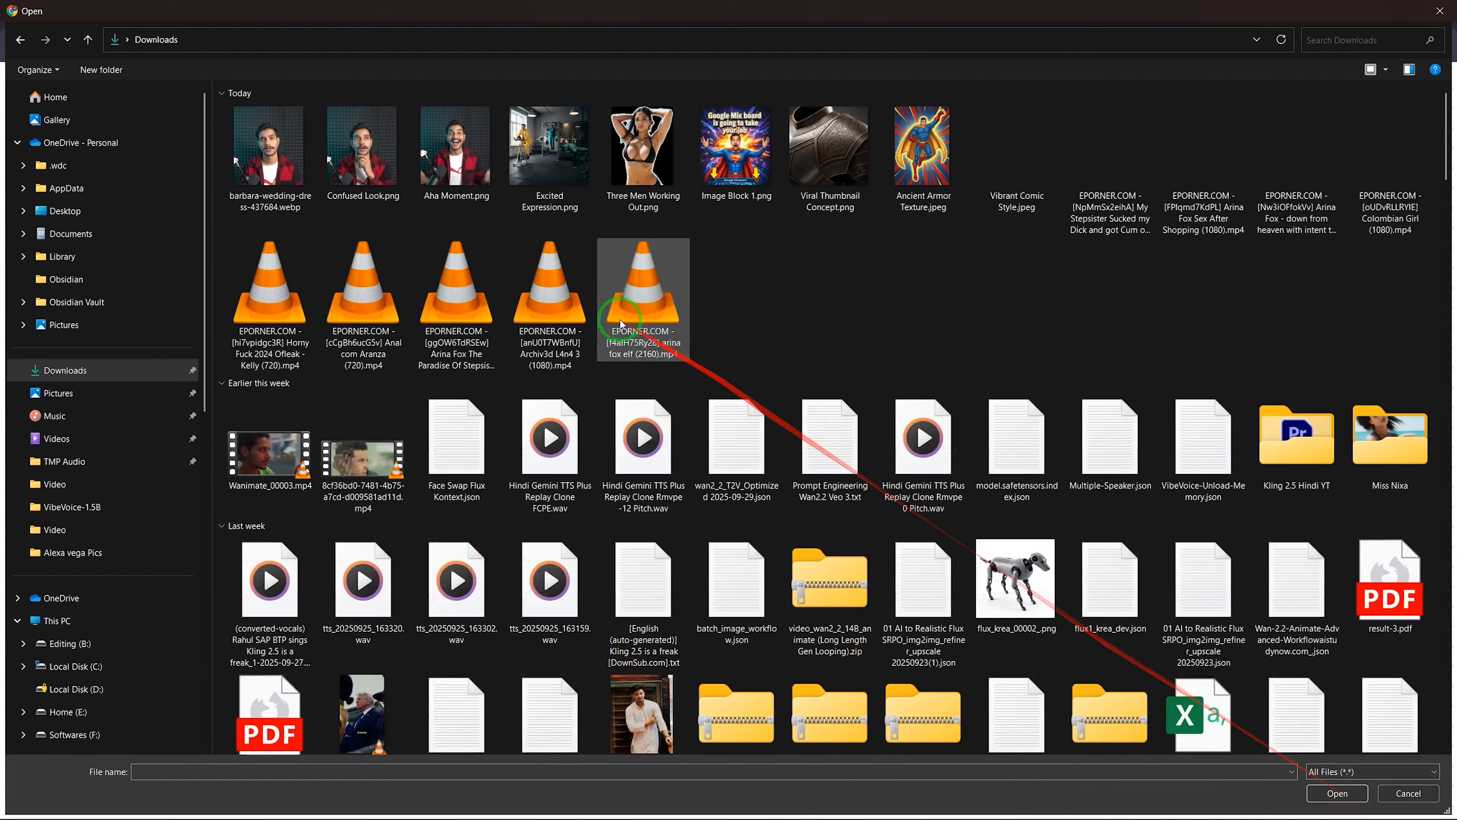
double_click(238, 123)
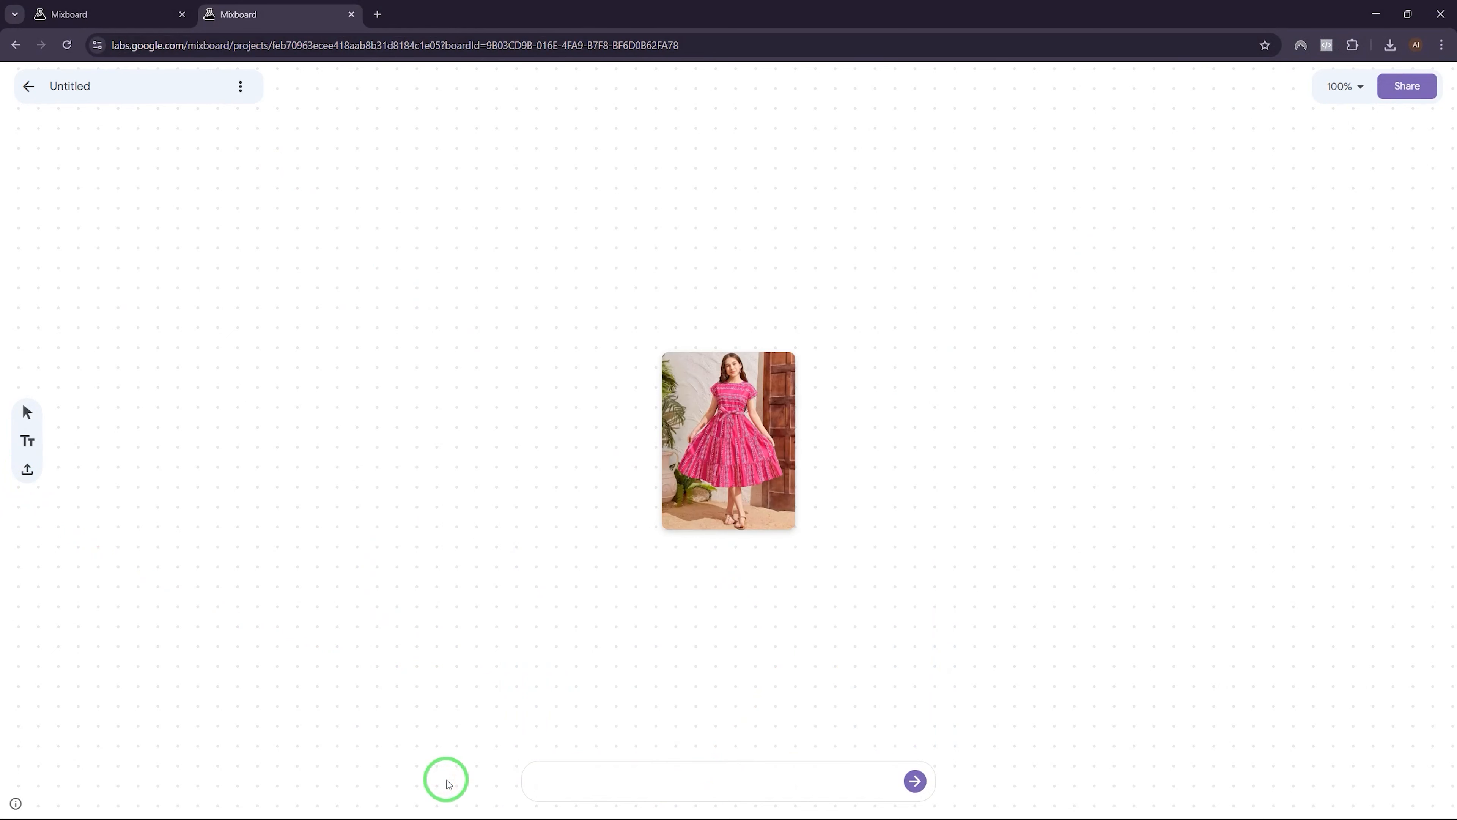
key("super+h")
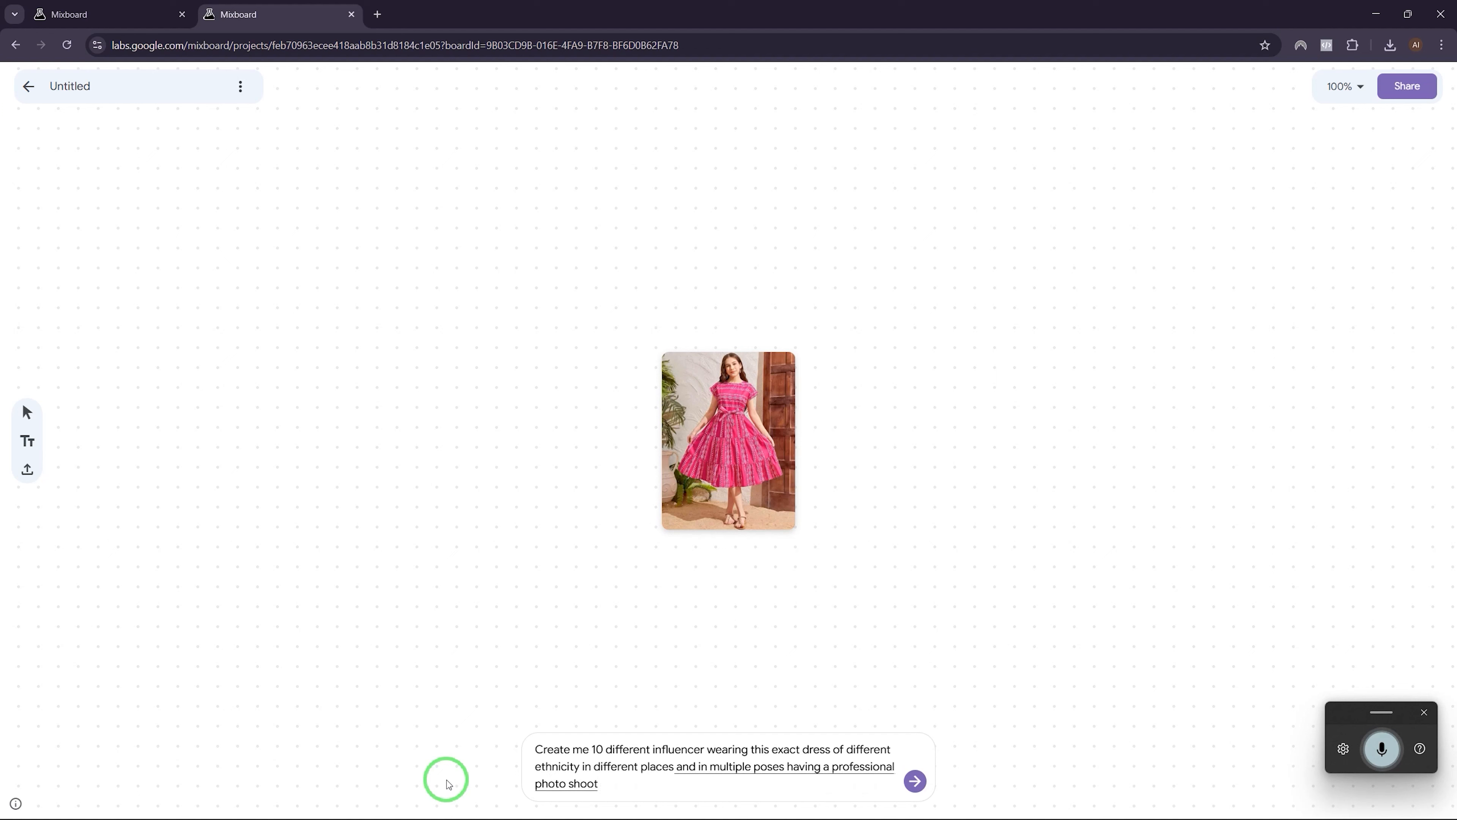
Step: Submit the dictated prompt for ten influencers of different ethnicities wearing the pink dress
left_click(914, 780)
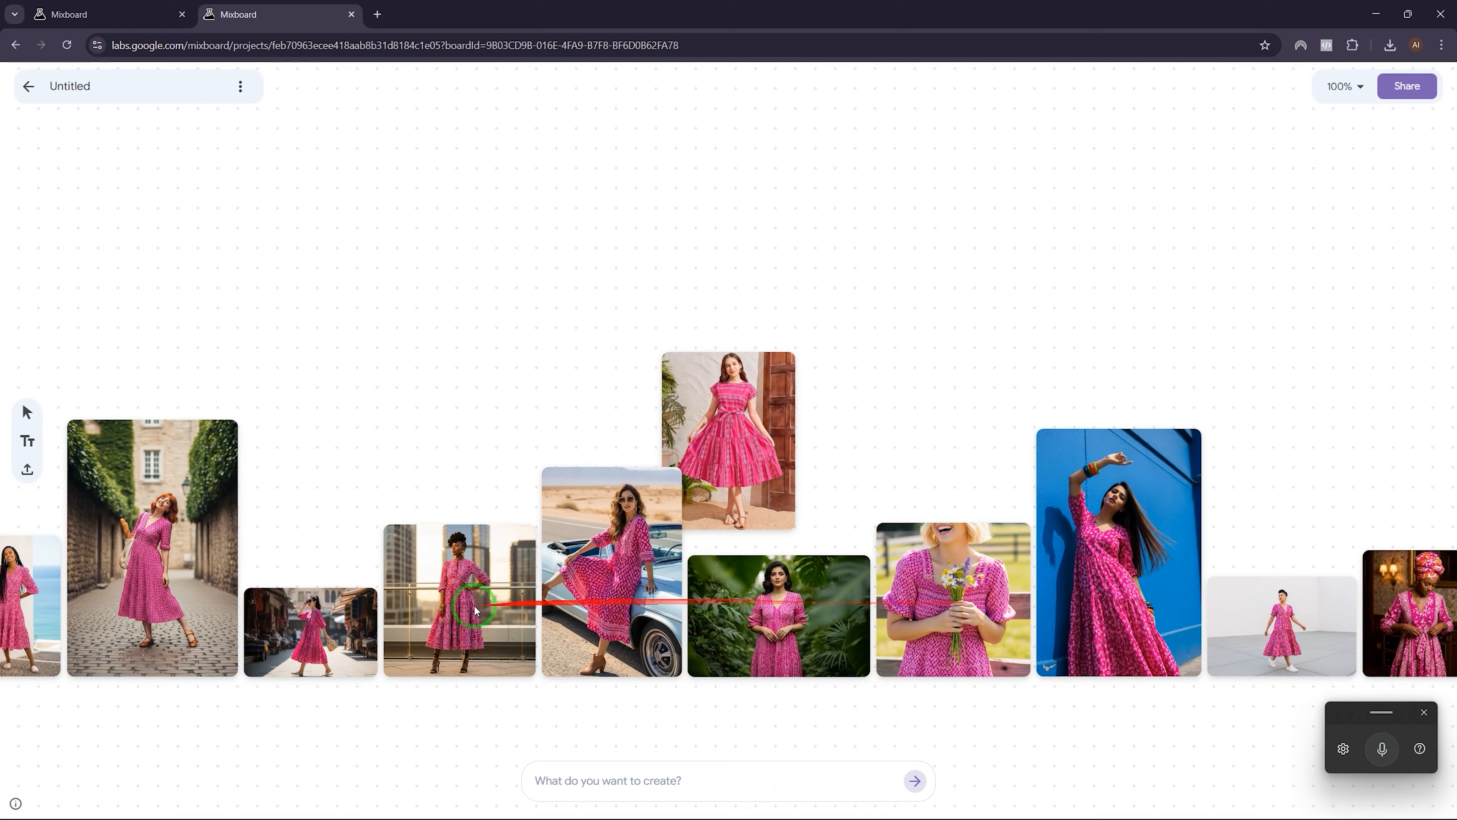
Step: Enlarge the leftmost generated influencer image
left_click_drag(299, 716, 677, 673)
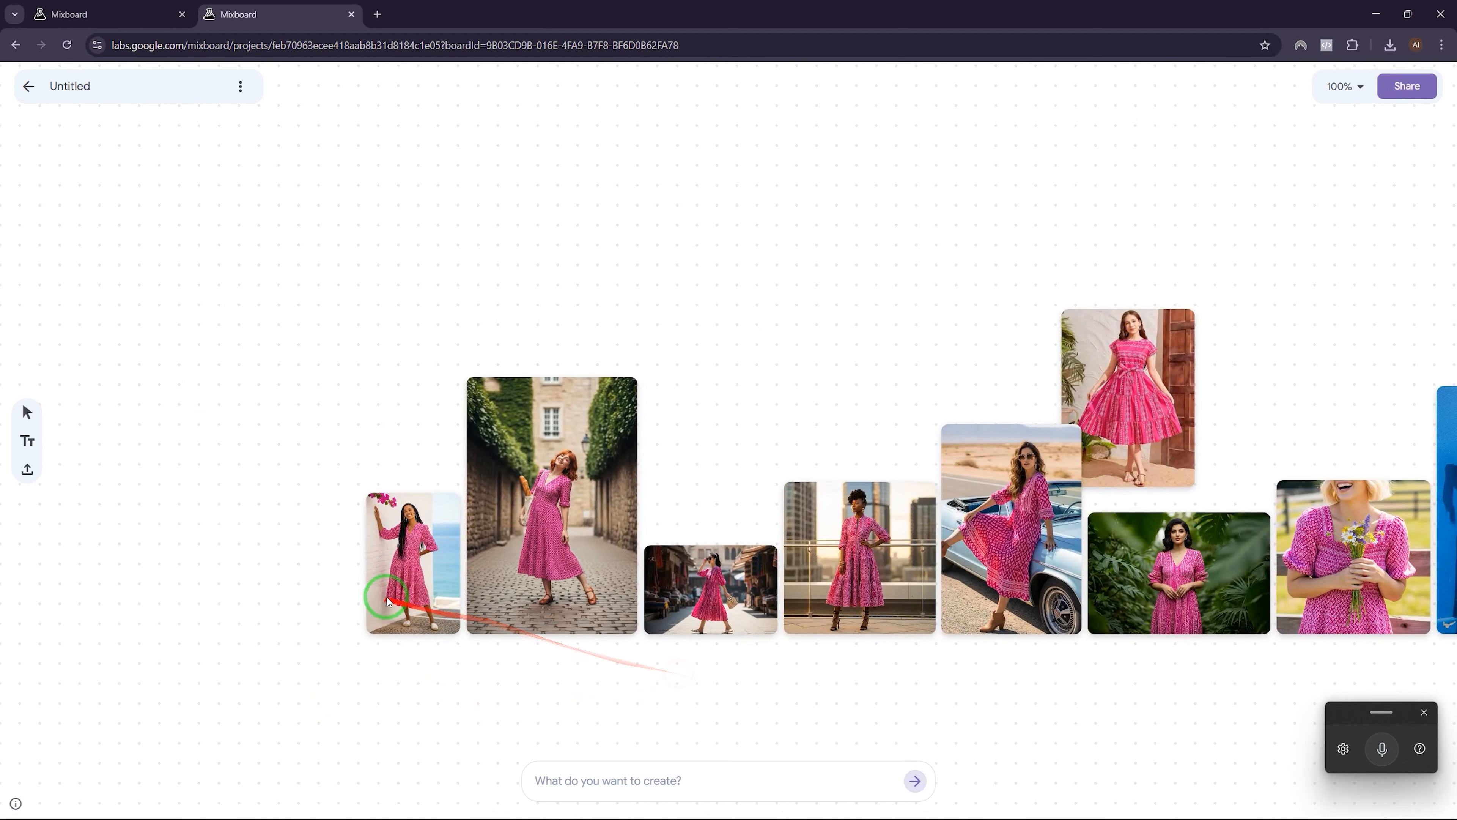
scroll(388, 602, "up", 1)
scroll(401, 699, "up", 5)
left_click(420, 654)
left_click_drag(279, 300, 125, 118)
scroll(966, 390, "down", 8)
left_click(543, 455)
Step: Move the original pink-dress photo up, enlarge it greatly, and enlarge the beach-dress image
left_click_drag(669, 466, 598, 227)
left_click_drag(644, 298, 1188, 696)
left_click(378, 396)
left_click_drag(390, 415, 526, 618)
scroll(728, 437, "up", 2)
Step: Reposition and enlarge the market-street and desert car images
left_click_drag(433, 683, 1274, 687)
left_click_drag(1051, 582, 811, 466)
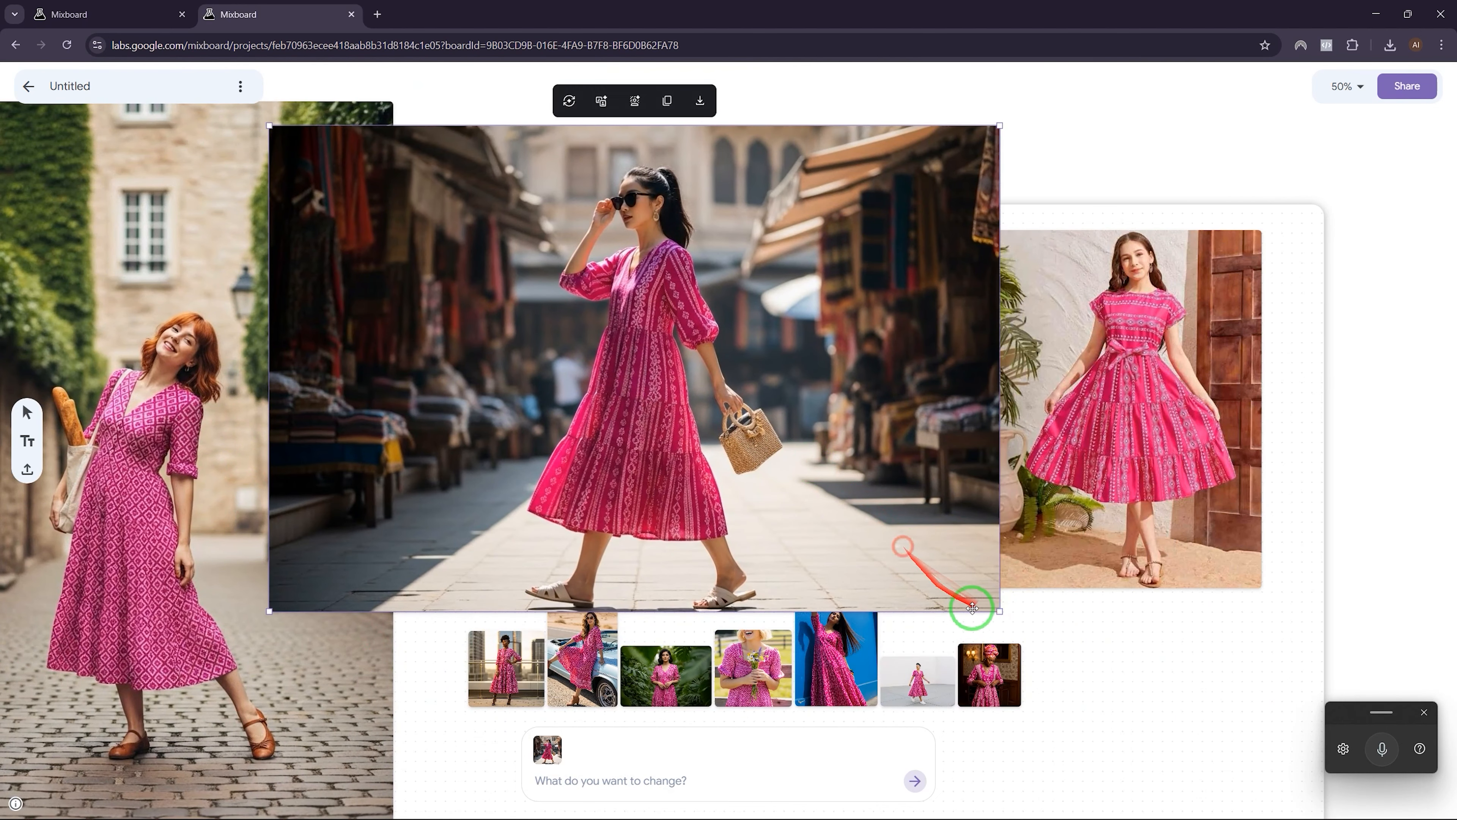
left_click_drag(1000, 612, 1183, 733)
left_click_drag(860, 402, 223, 421)
left_click_drag(582, 657, 497, 174)
left_click_drag(533, 222, 863, 717)
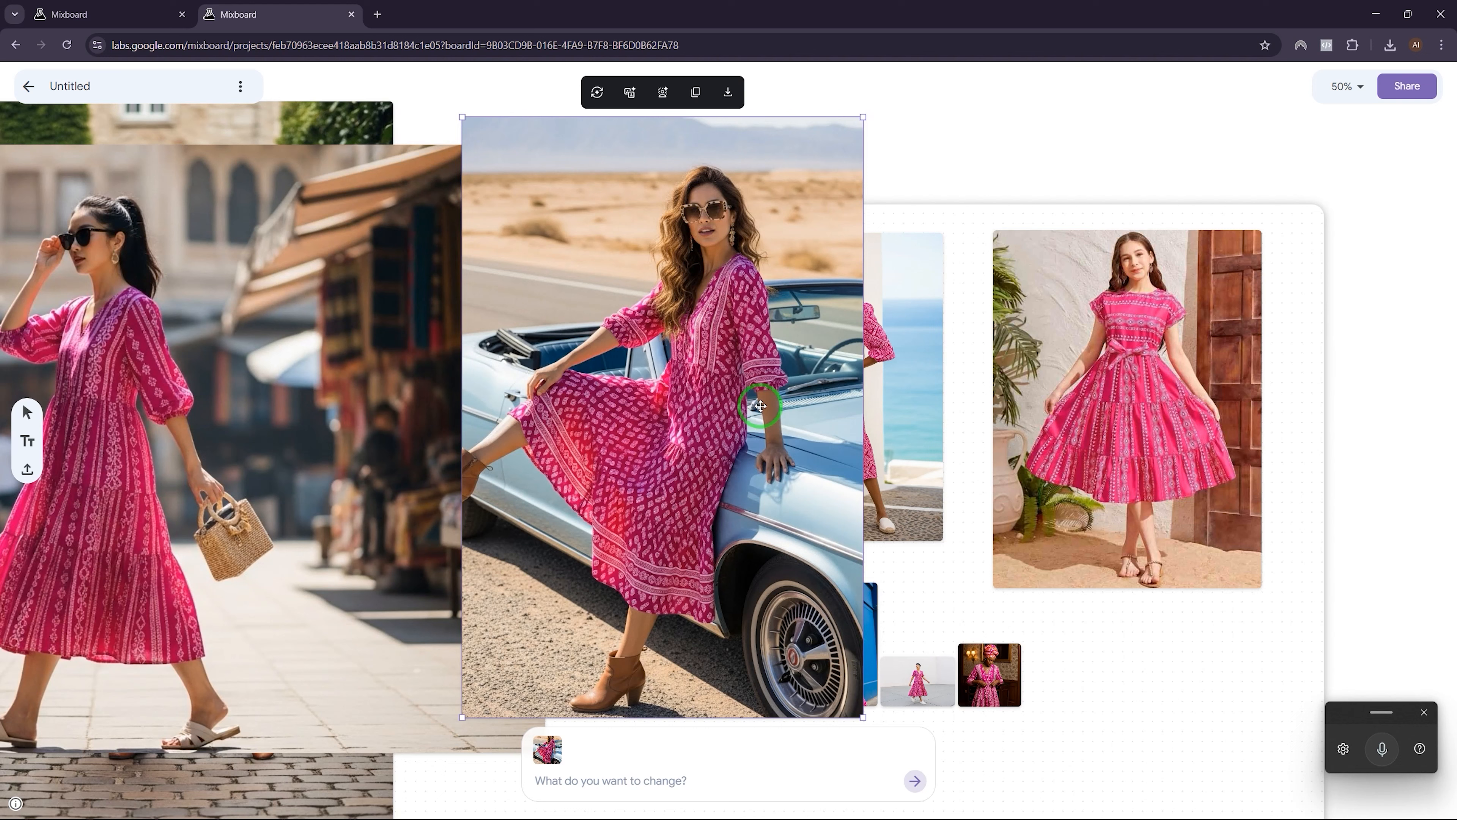
Step: Move the car image left and enlarge and place the jungle, flower-girl and blue-wall images
left_click_drag(760, 406, 334, 389)
left_click_drag(595, 284, 1318, 765)
left_click_drag(1161, 595, 953, 478)
left_click_drag(783, 691, 1084, 769)
left_click_drag(949, 545, 524, 398)
left_click_drag(836, 660, 457, 218)
left_click_drag(499, 265, 816, 735)
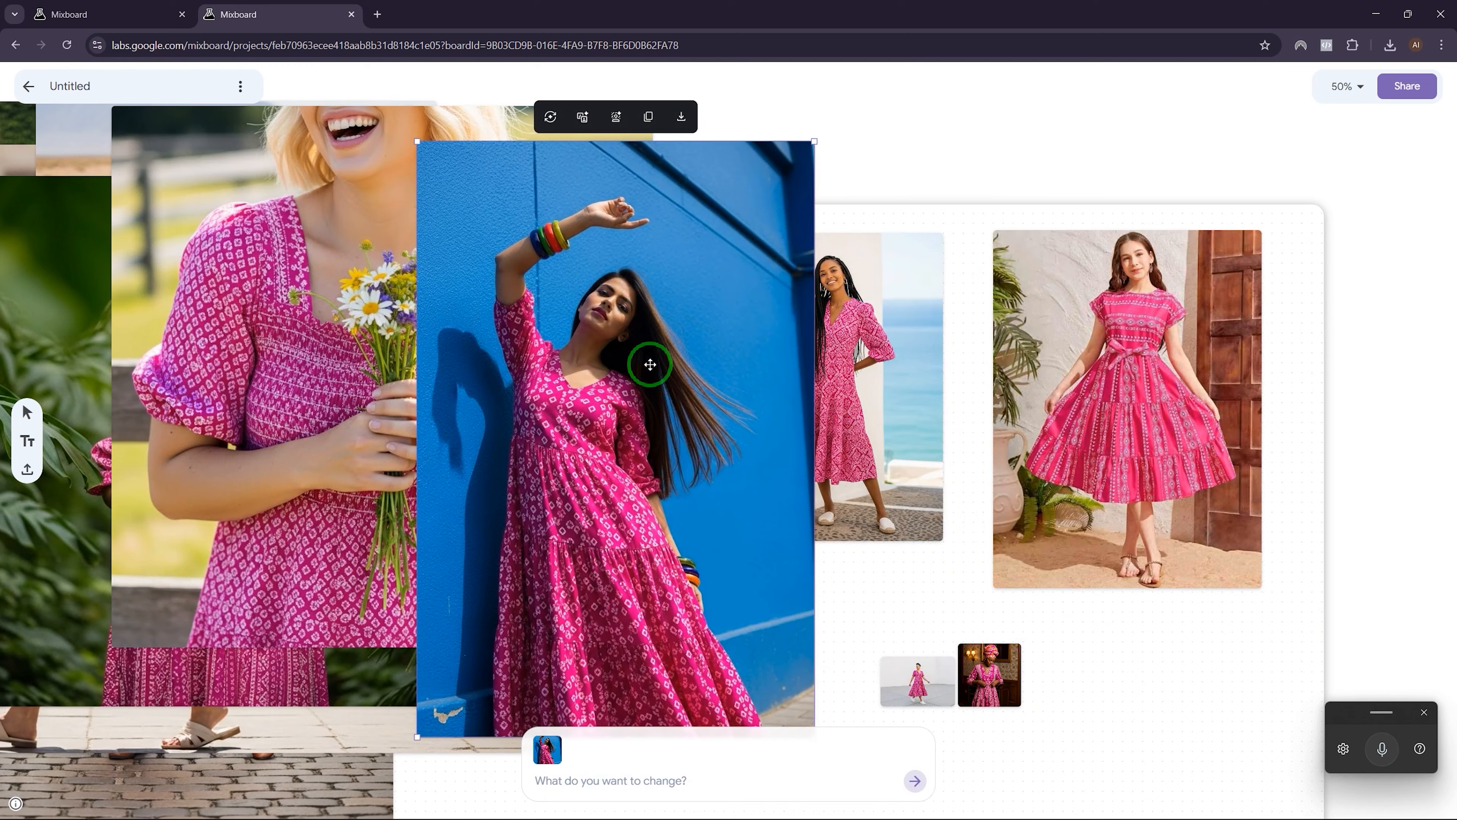
left_click_drag(707, 314, 484, 249)
Step: Bring up, enlarge and position the grey-room and headwrap images
left_click_drag(905, 663, 672, 316)
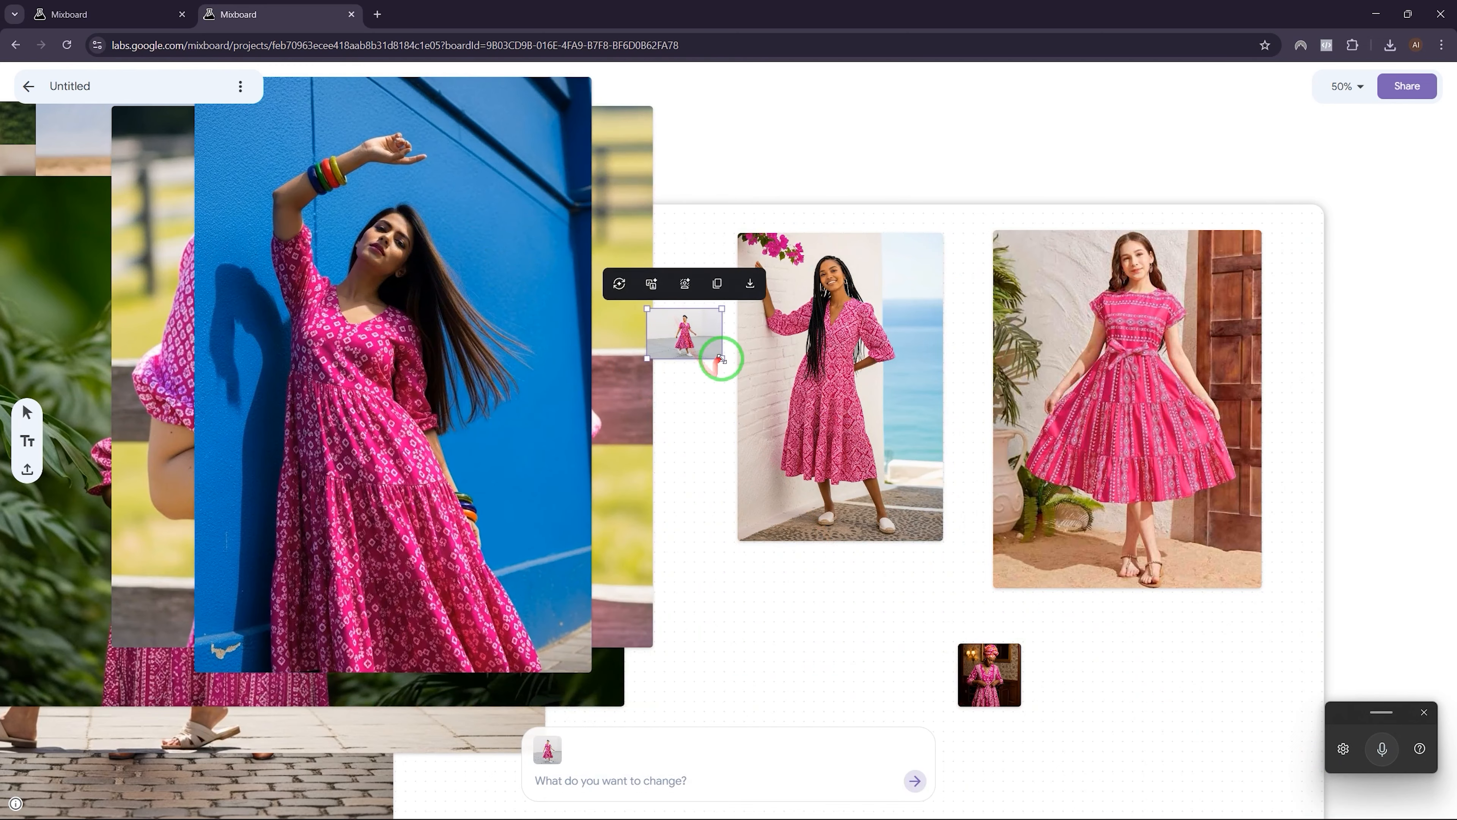
left_click_drag(721, 359, 1120, 718)
left_click_drag(1009, 554, 724, 351)
left_click_drag(890, 461, 1178, 703)
left_click_drag(1091, 599, 787, 634)
left_click_drag(989, 677, 827, 316)
left_click_drag(859, 345, 1286, 774)
Step: Download the headwrap and grey-room images and check the recent downloads
left_click(1106, 257)
left_click(754, 199)
left_click(551, 118)
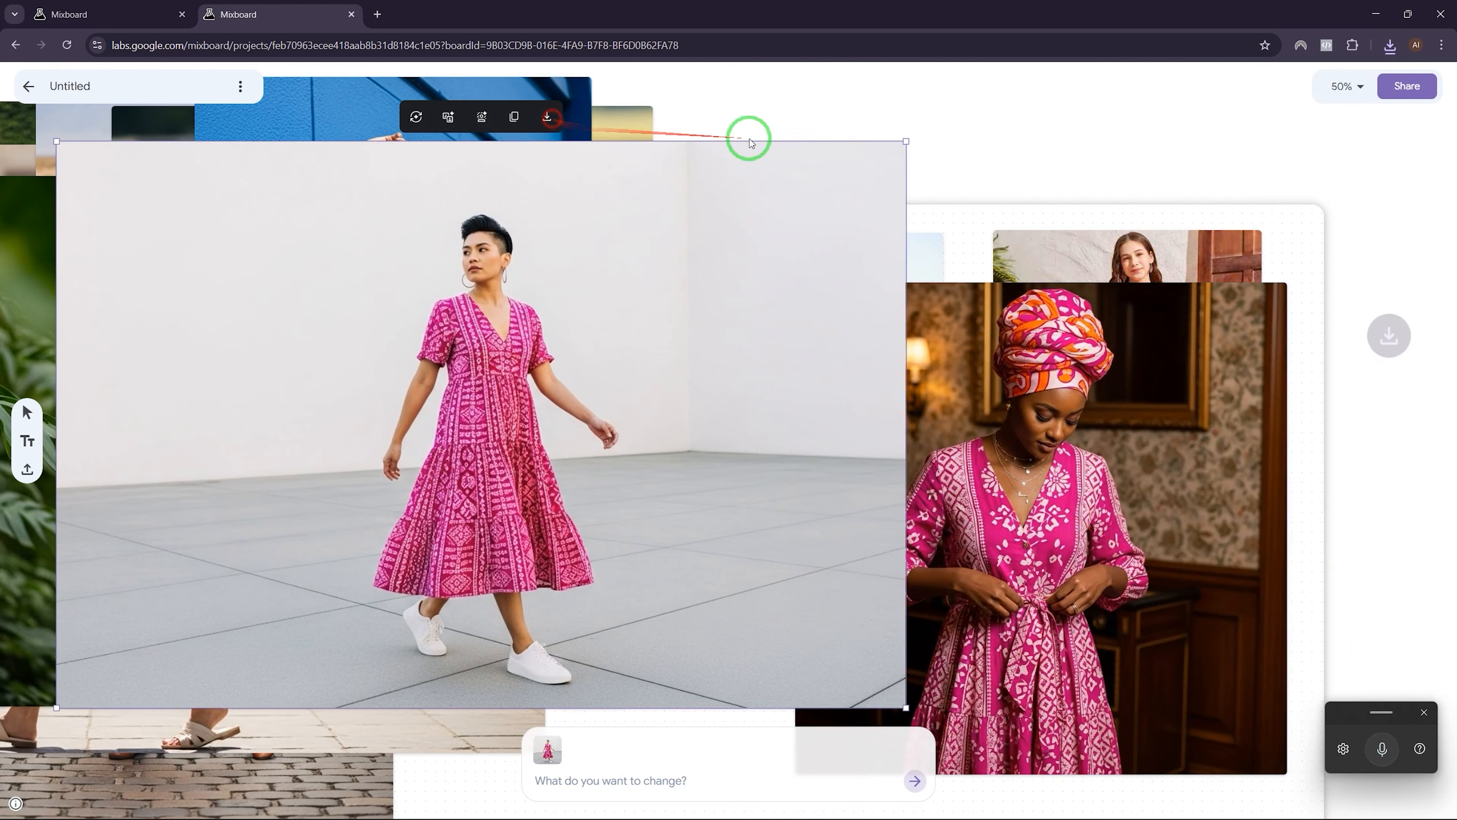
left_click(1389, 45)
left_click_drag(552, 249, 1048, 297)
scroll(901, 326, "down", 1)
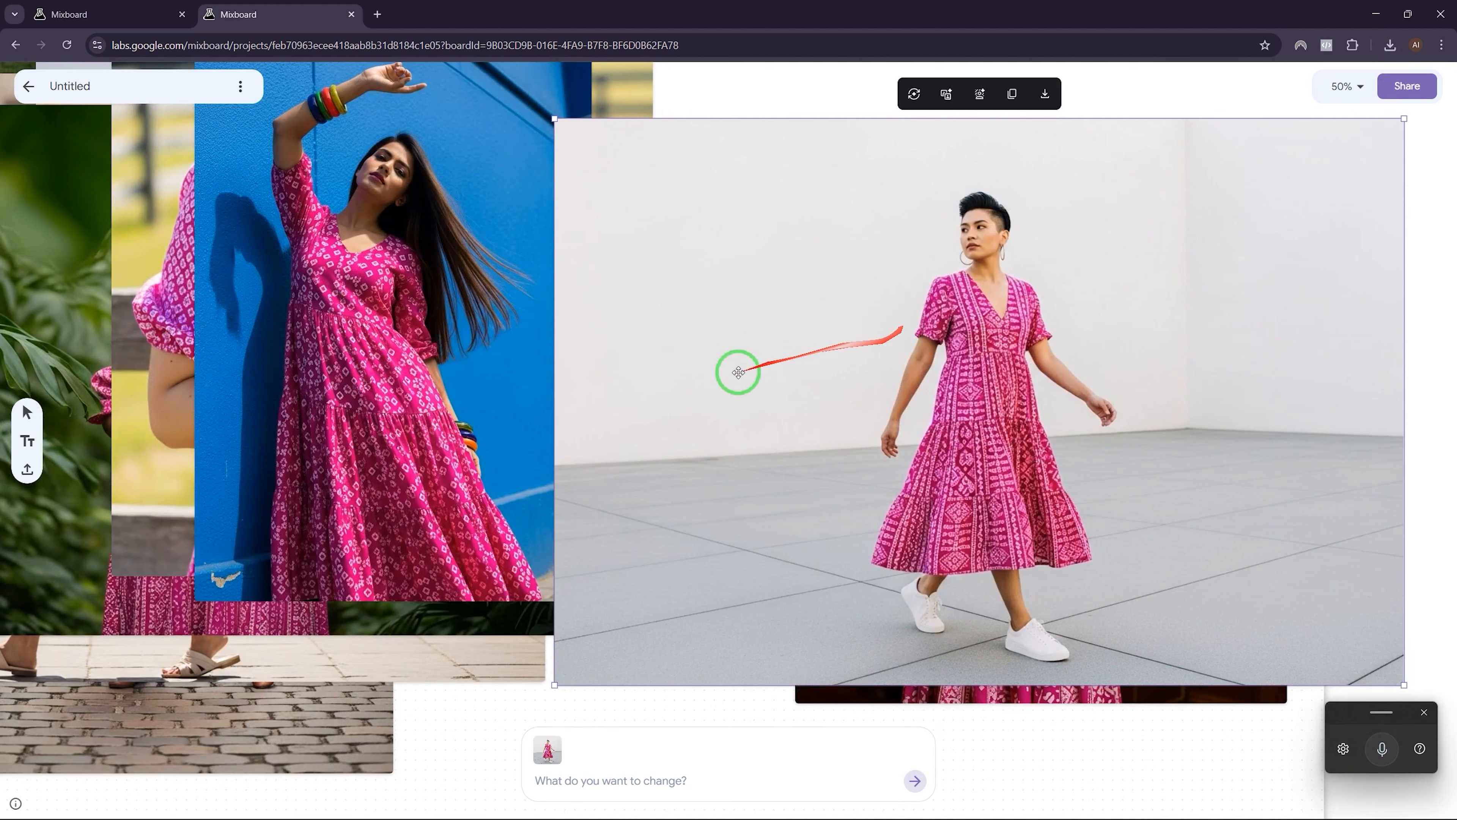
left_click(619, 710)
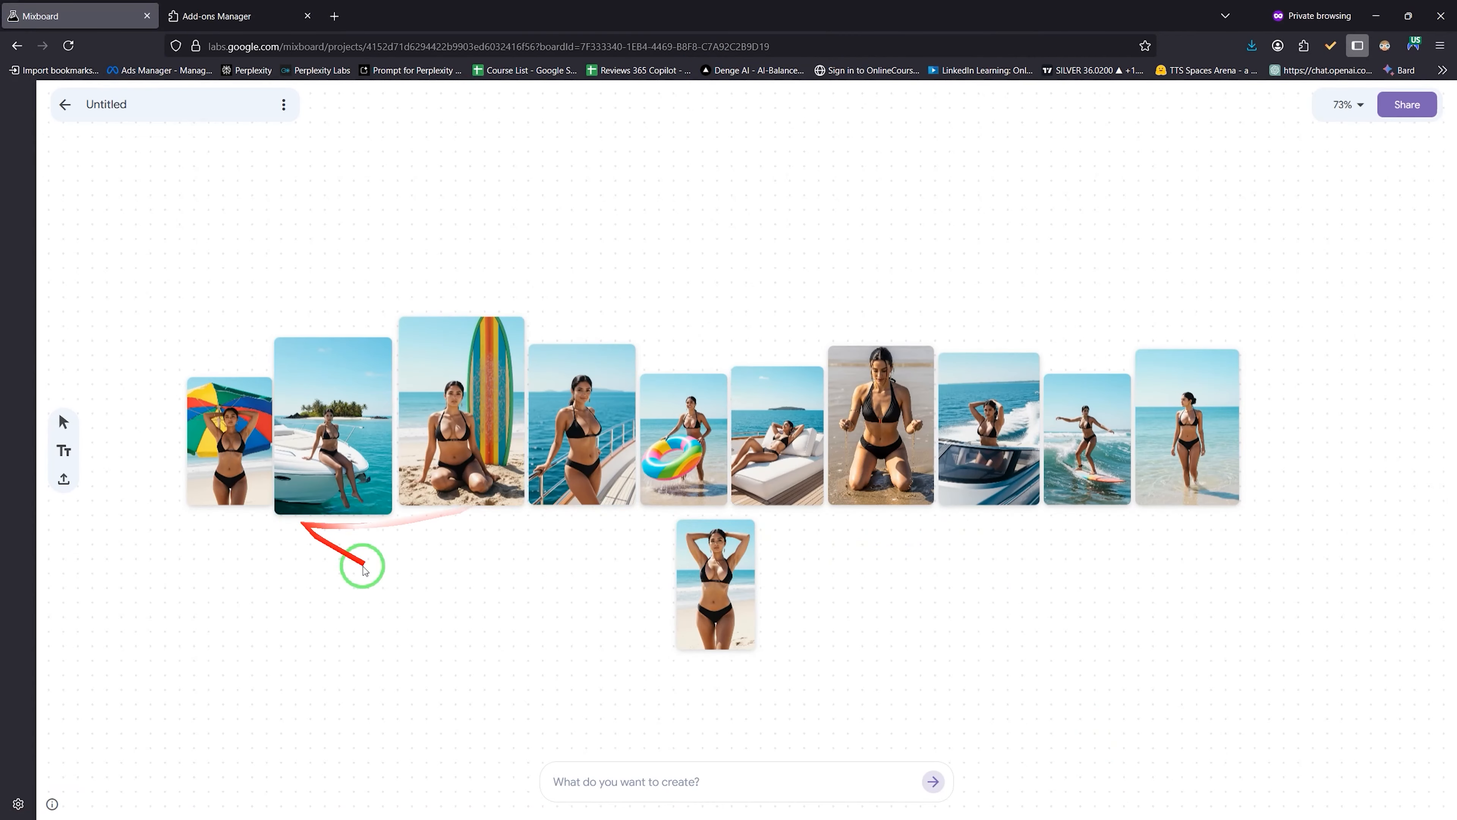
Step: Zoom in on the Mixboard board of ten beach swimwear photos in the private window
scroll(783, 660, "up", 4)
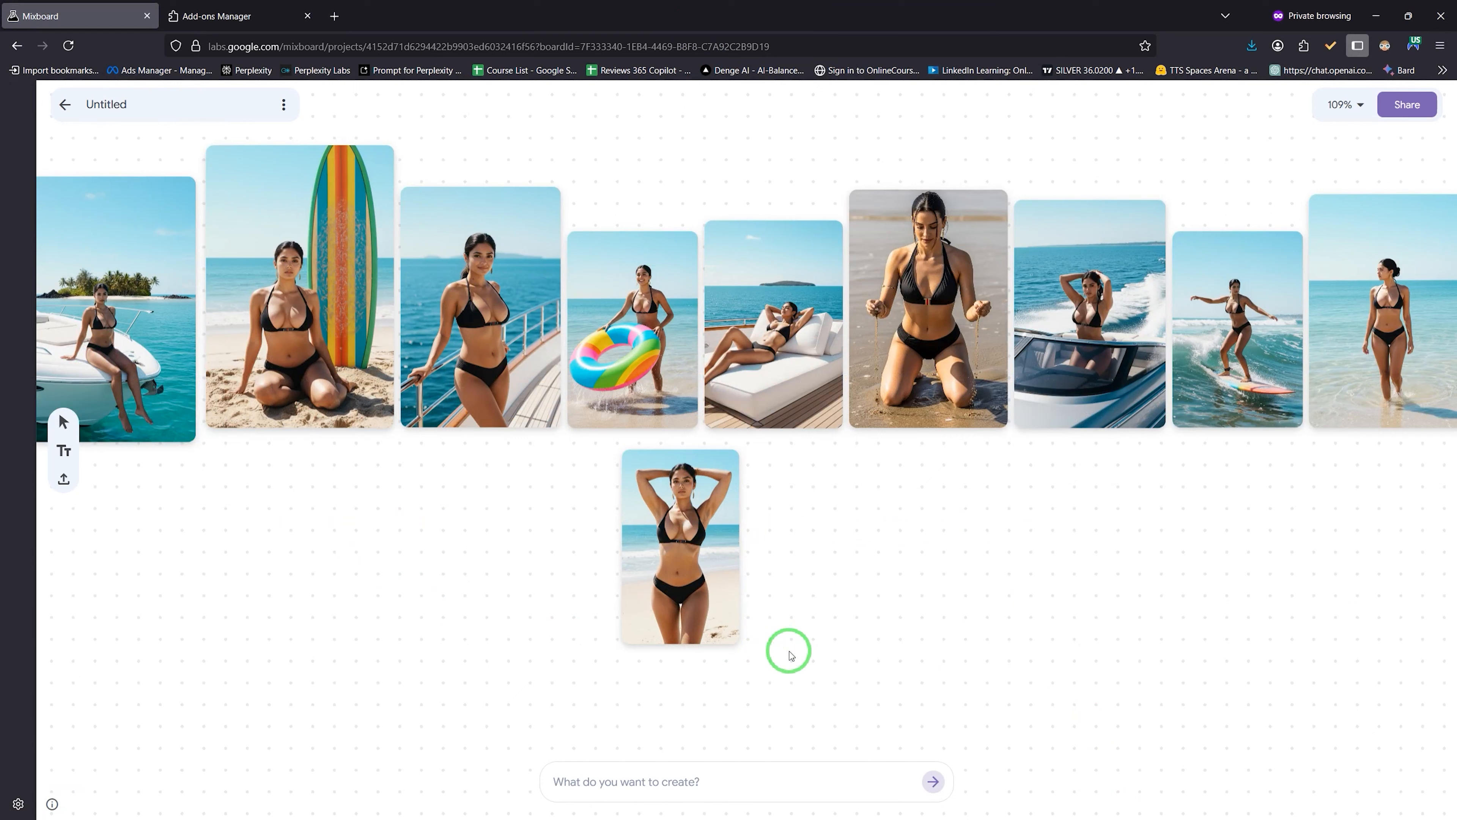
Step: Enlarge the lone lower speedboat bikini photo by its corner and pan the board to view it
left_click(681, 547)
left_click_drag(739, 644, 883, 804)
scroll(791, 574, "up", 3)
left_click_drag(280, 470, 968, 560)
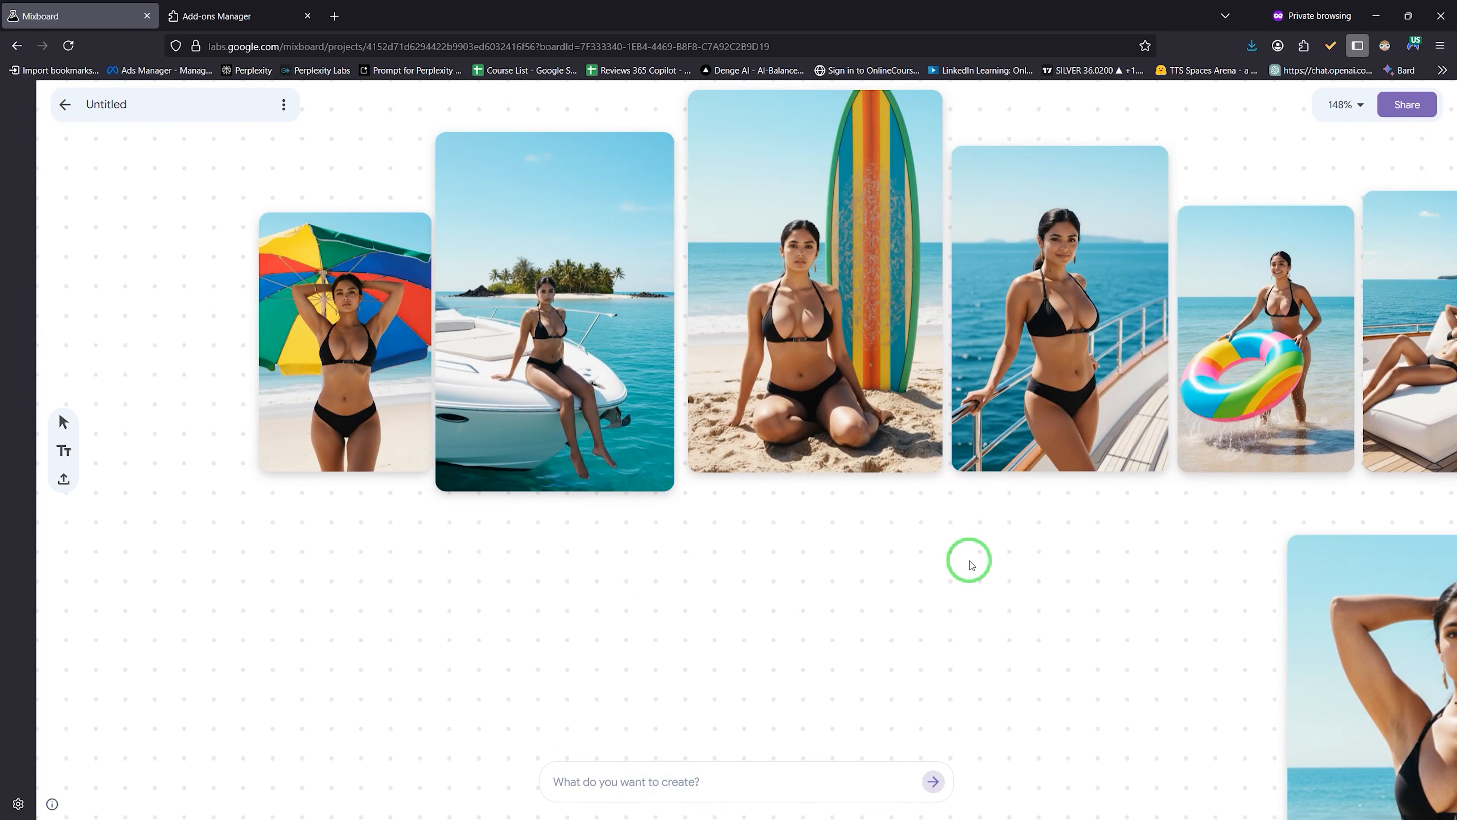
key("super")
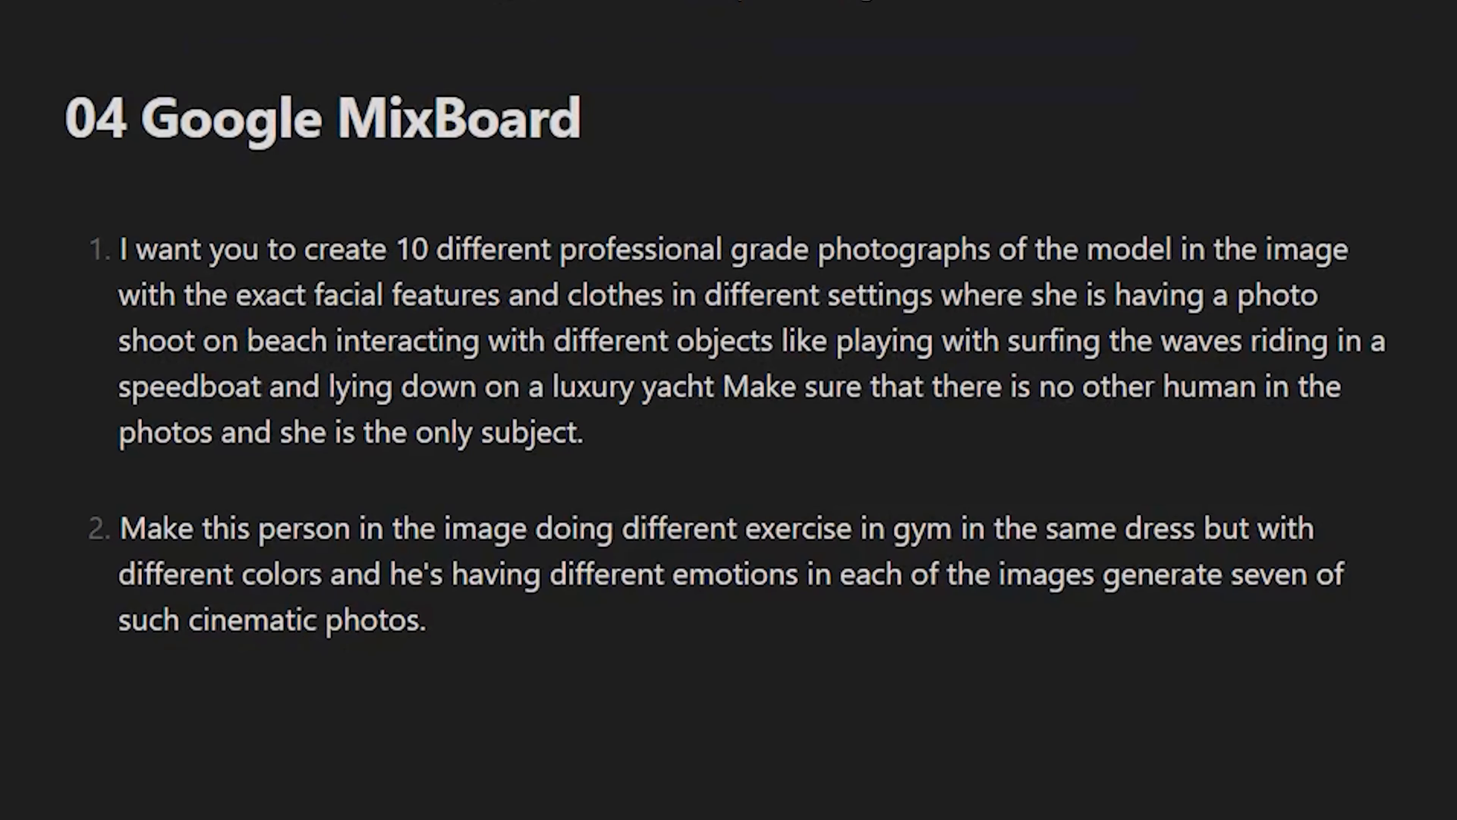
left_click_drag(157, 248, 1298, 257)
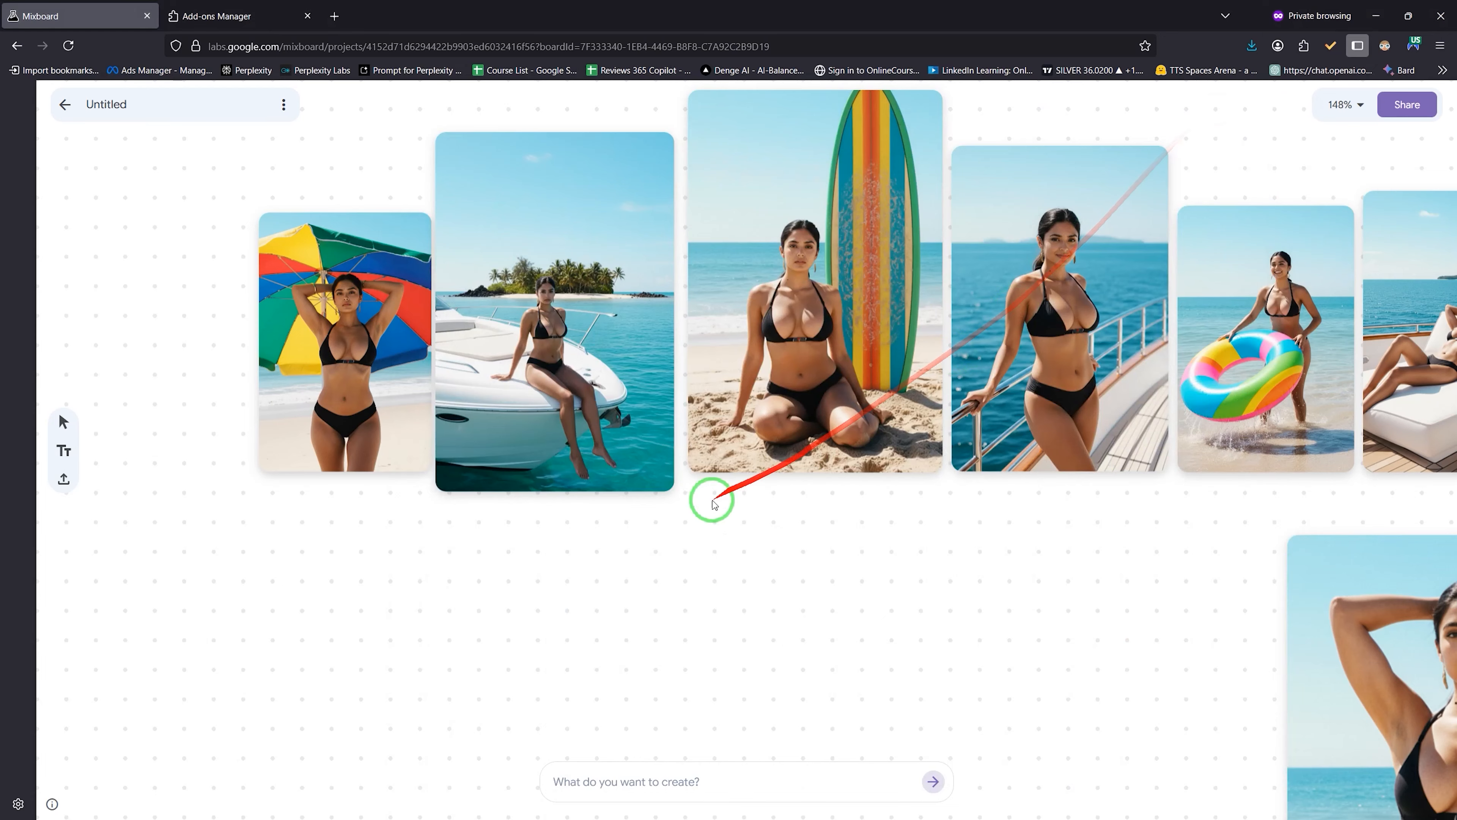
Step: Move the beach-umbrella image beside the other photo and nudge it slightly right
left_click(384, 446)
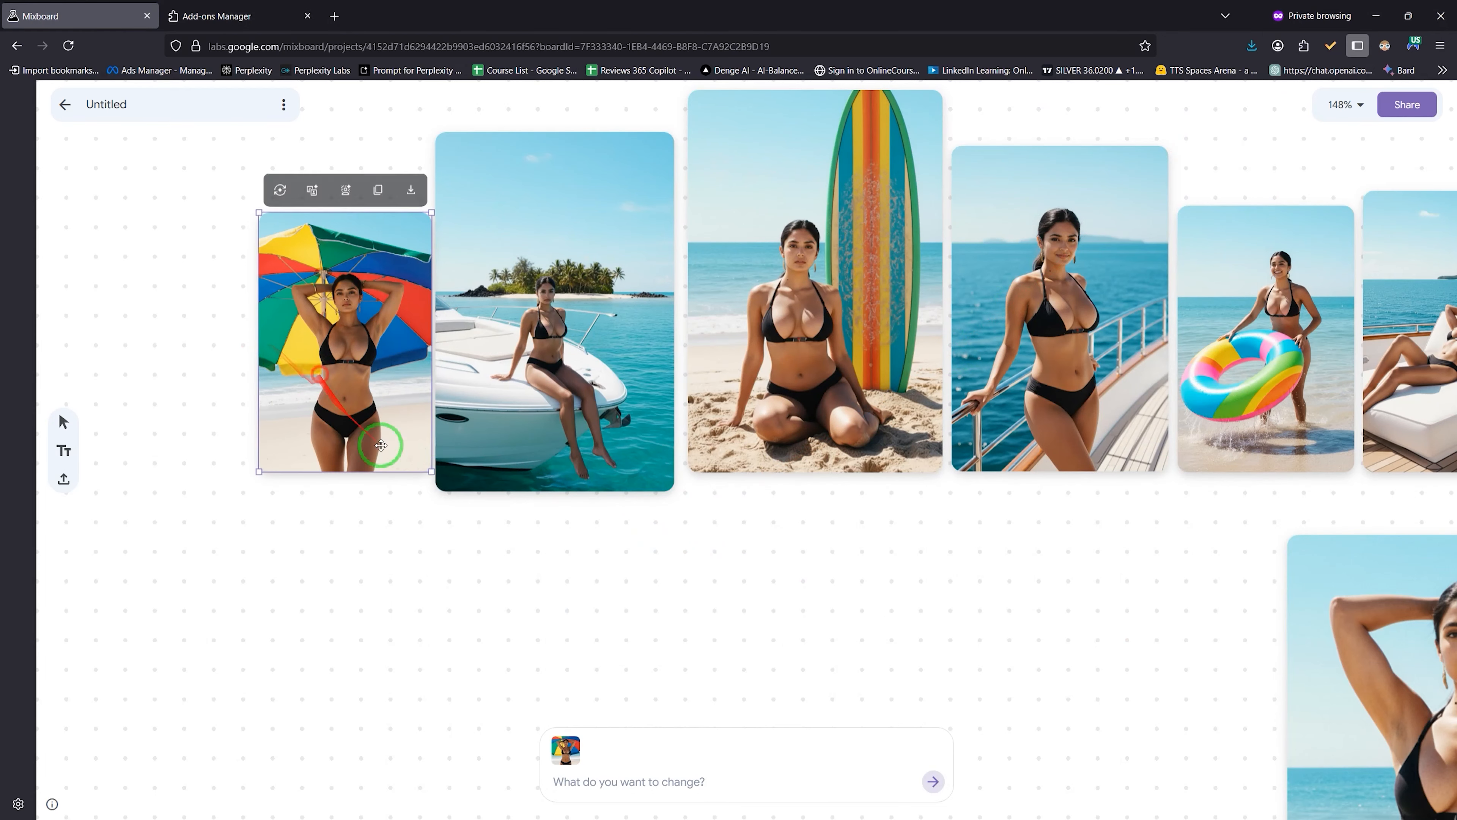
left_click_drag(428, 472, 940, 666)
left_click(414, 462)
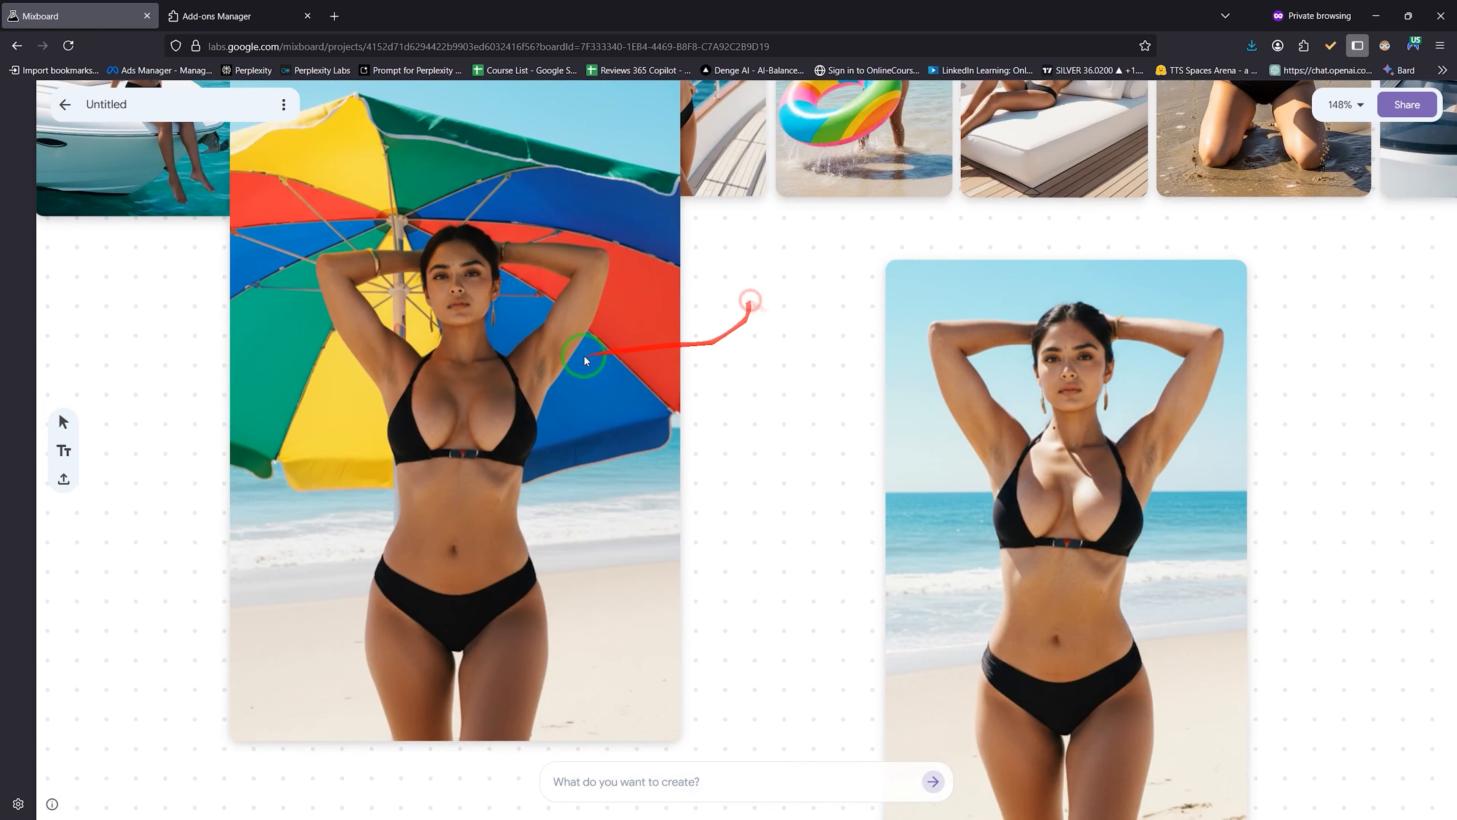
left_click_drag(539, 335, 706, 471)
left_click_drag(1310, 521, 1274, 351)
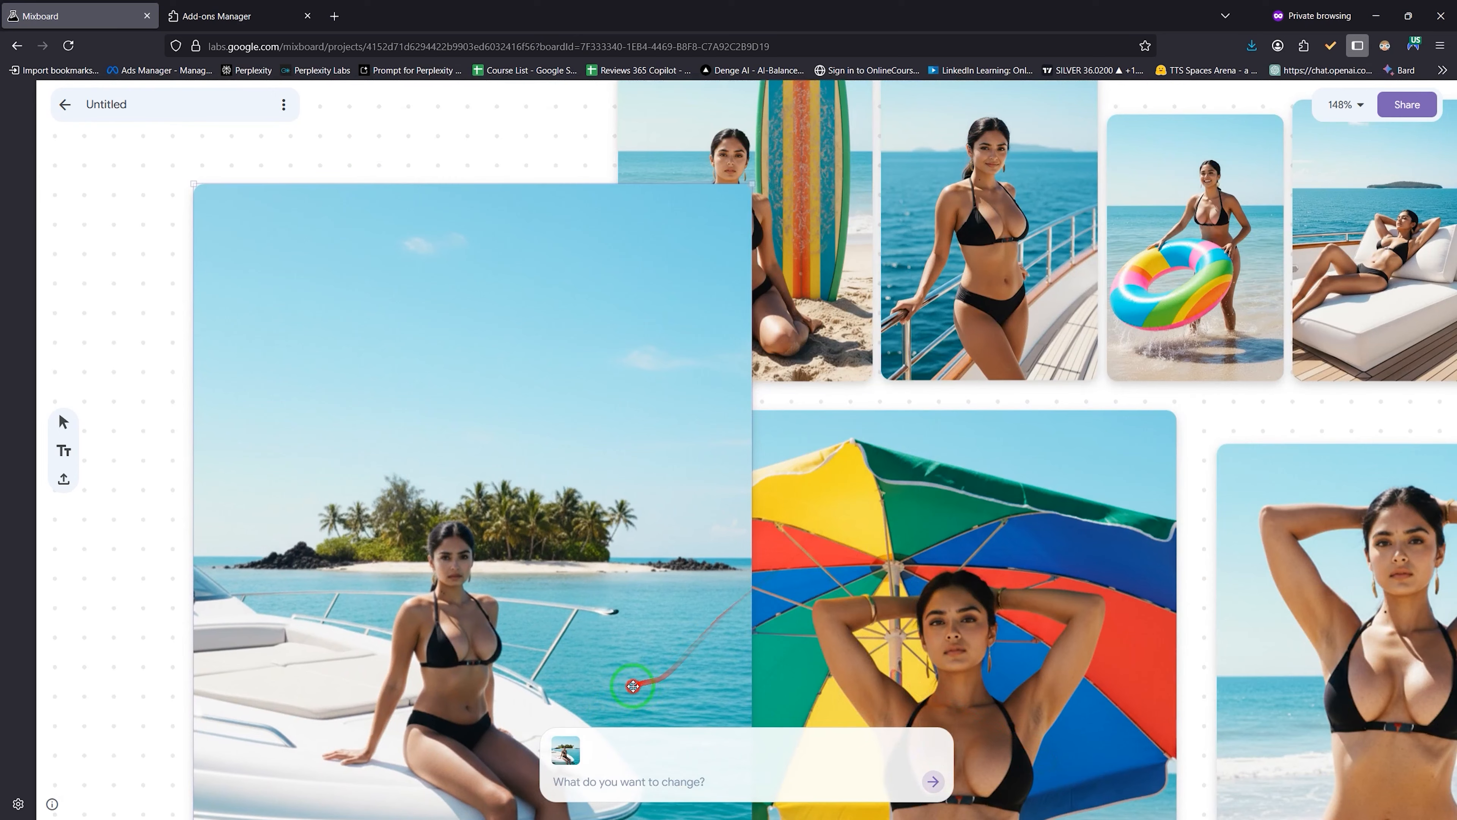
Step: Enlarge and move the surfboard image, regroup the beach images, then reposition and download the yacht image
left_click(602, 581)
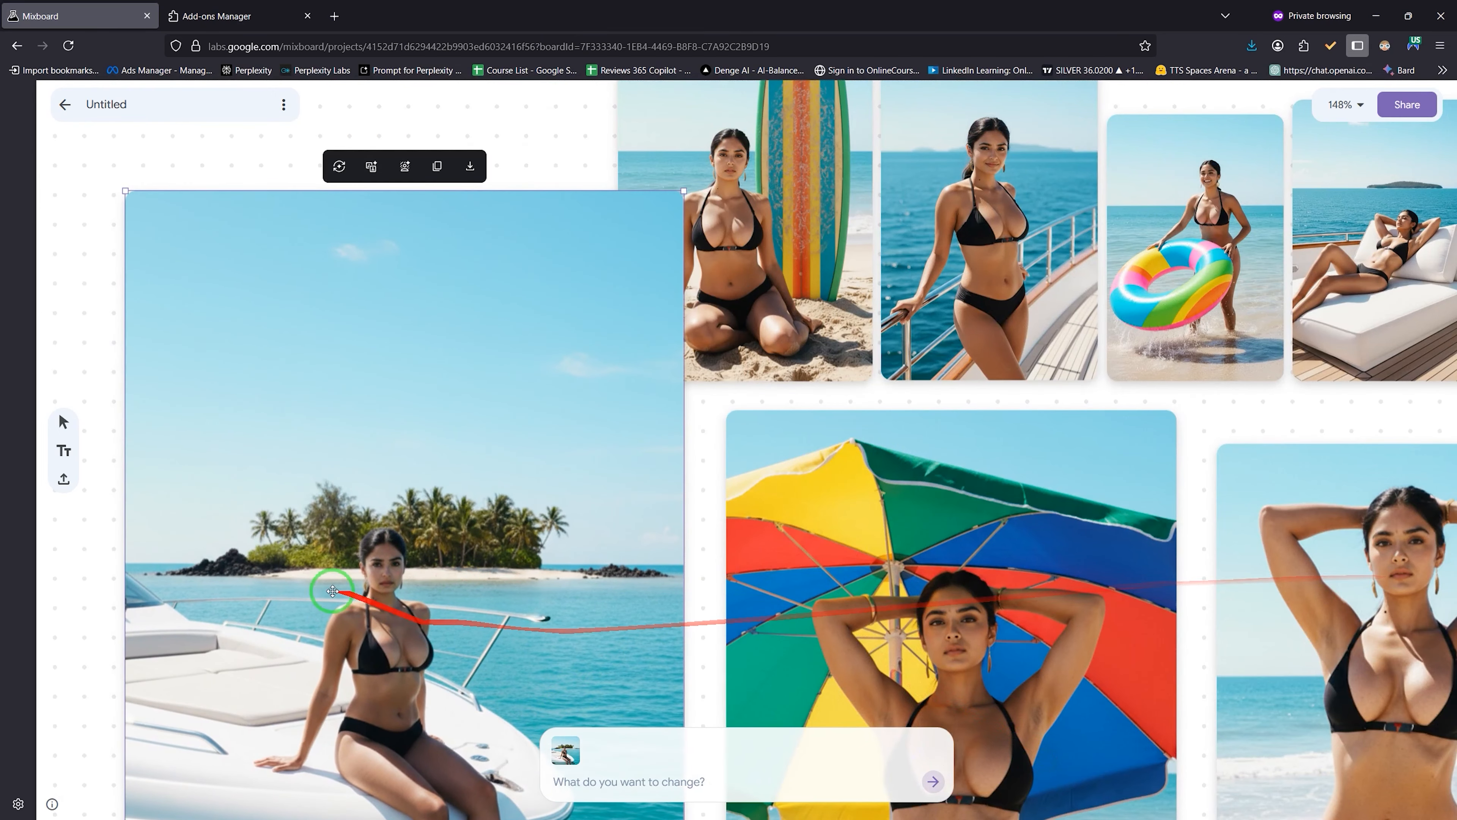
left_click(827, 282)
left_click_drag(1227, 752, 1256, 784)
left_click_drag(775, 367, 516, 460)
scroll(805, 402, "down", 5)
left_click_drag(190, 718, 917, 166)
left_click_drag(927, 166, 612, 365)
left_click_drag(999, 123, 1179, 734)
left_click_drag(808, 437, 776, 384)
left_click(863, 106)
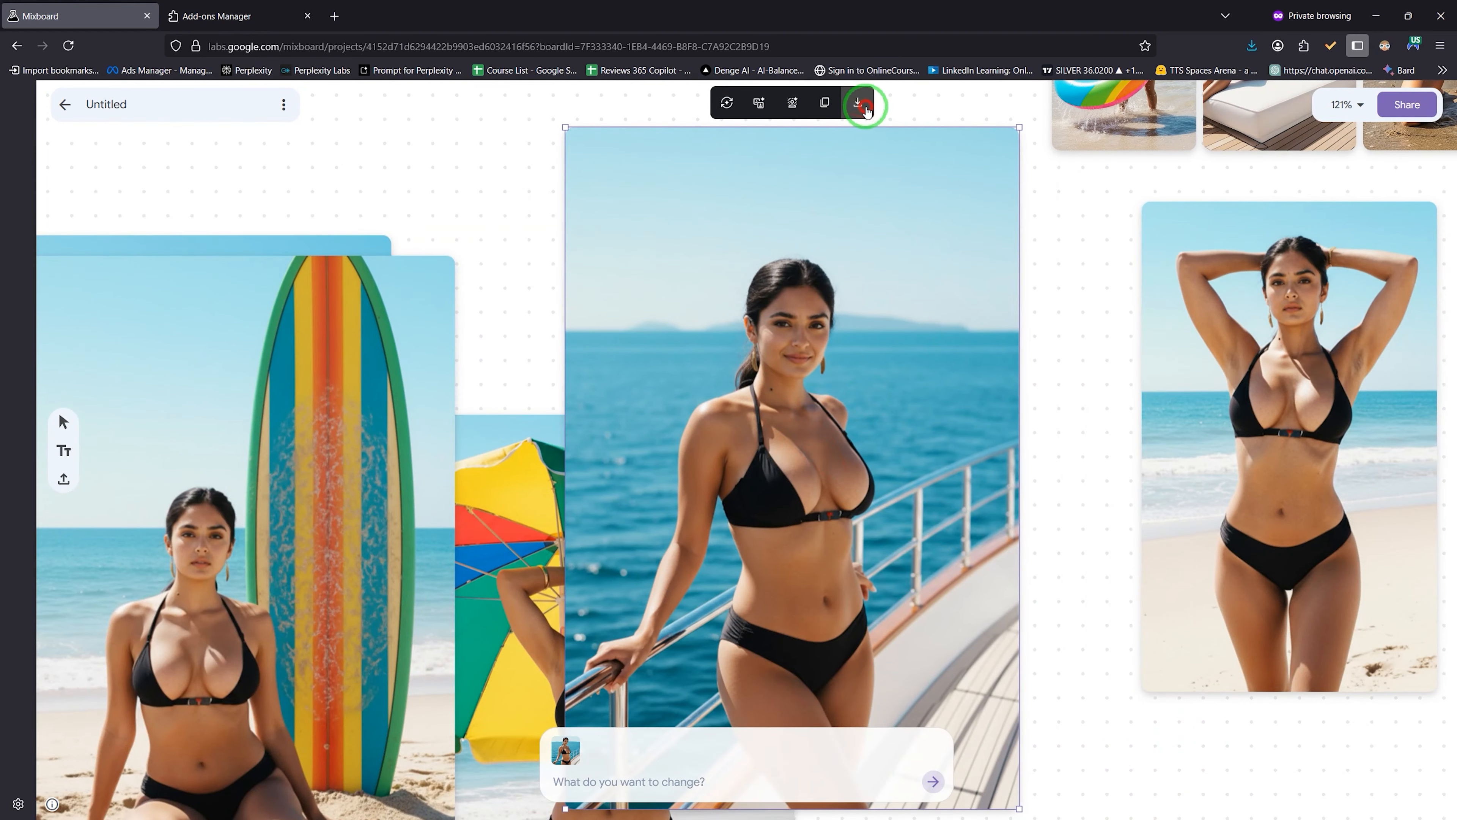
left_click(992, 122)
Step: Move the yacht image left and bring the enlarged swim-ring photo to the board centre
left_click(1179, 126)
left_click_drag(803, 402, 472, 372)
left_click_drag(1124, 115, 620, 292)
left_click_drag(693, 327, 994, 782)
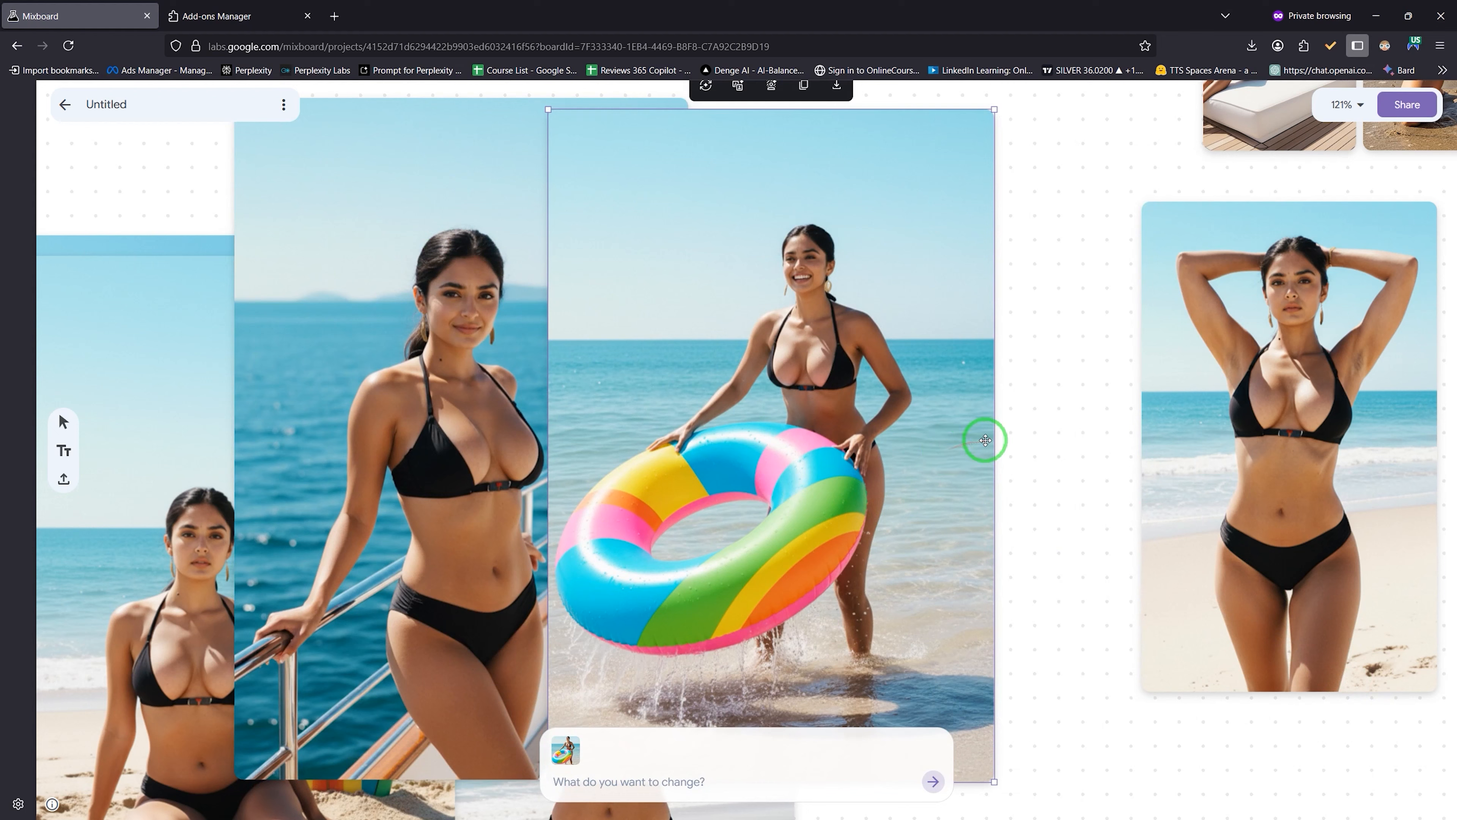
left_click_drag(914, 379, 1041, 351)
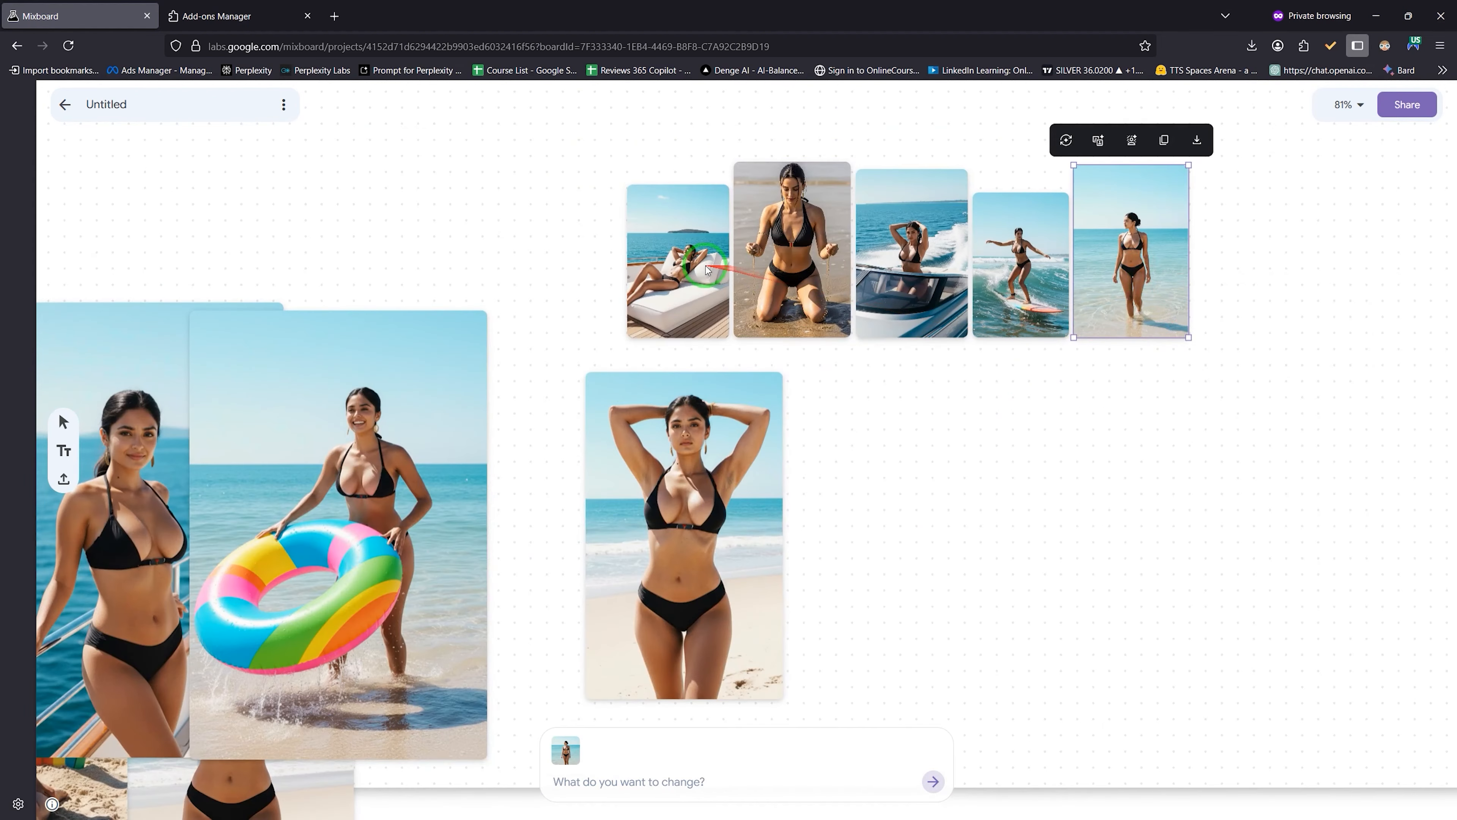
scroll(706, 269, "up", 5)
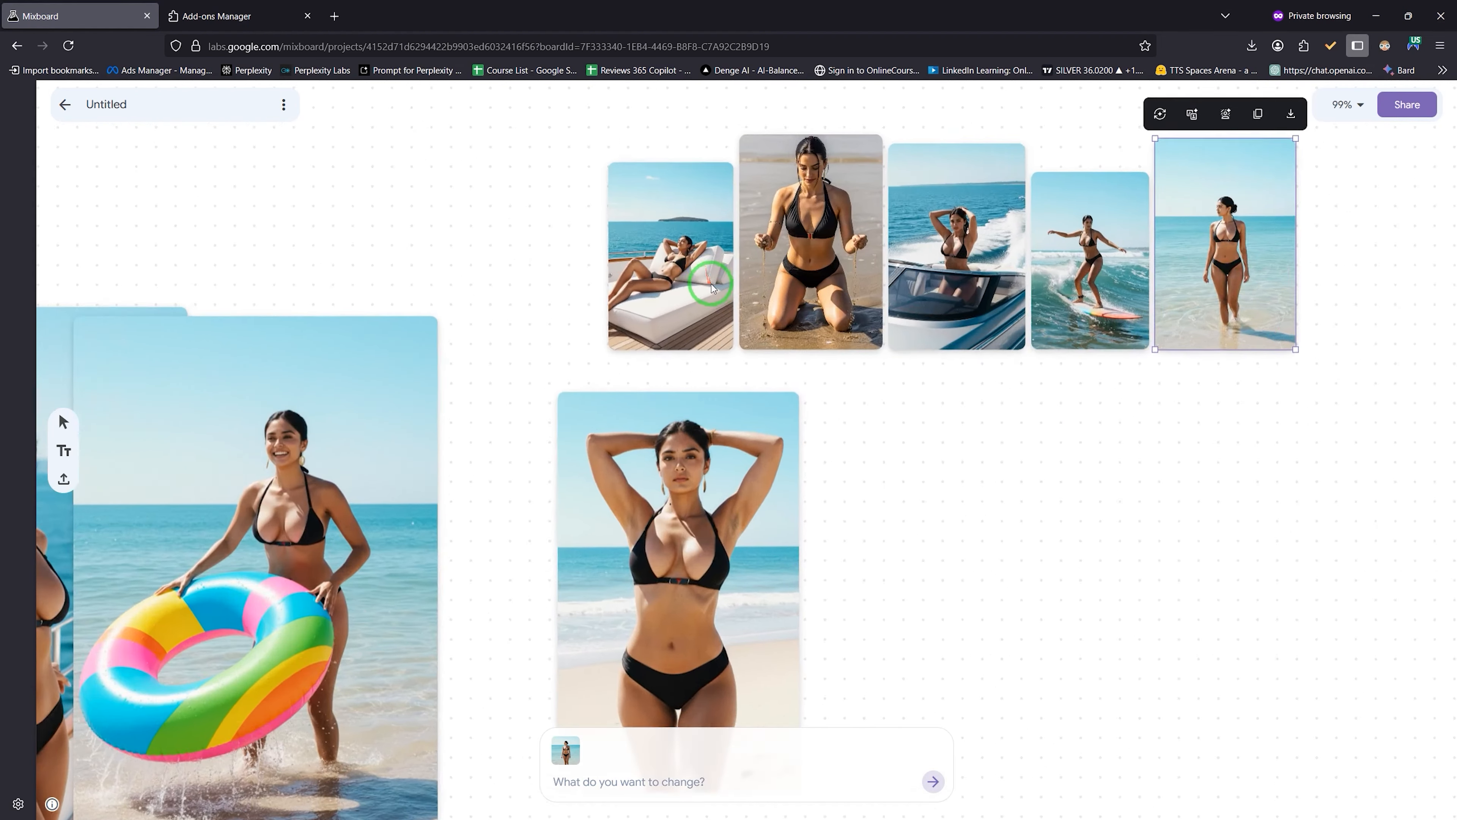
Step: Deselect the photo, zoom out to see the whole beach board, and go back to projects
scroll(681, 235, "down", 4)
left_click(825, 628)
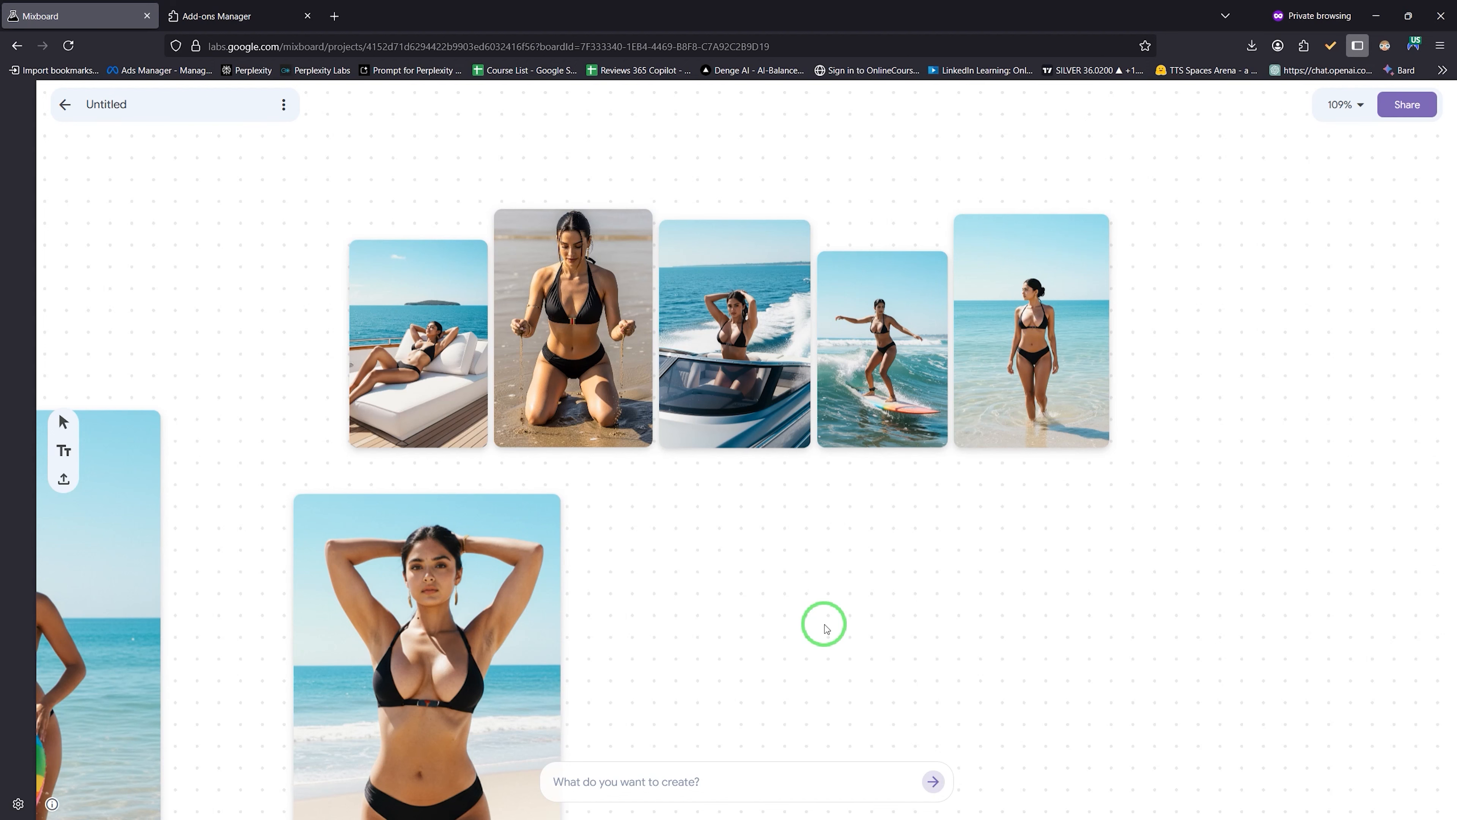
scroll(826, 628, "down", 2)
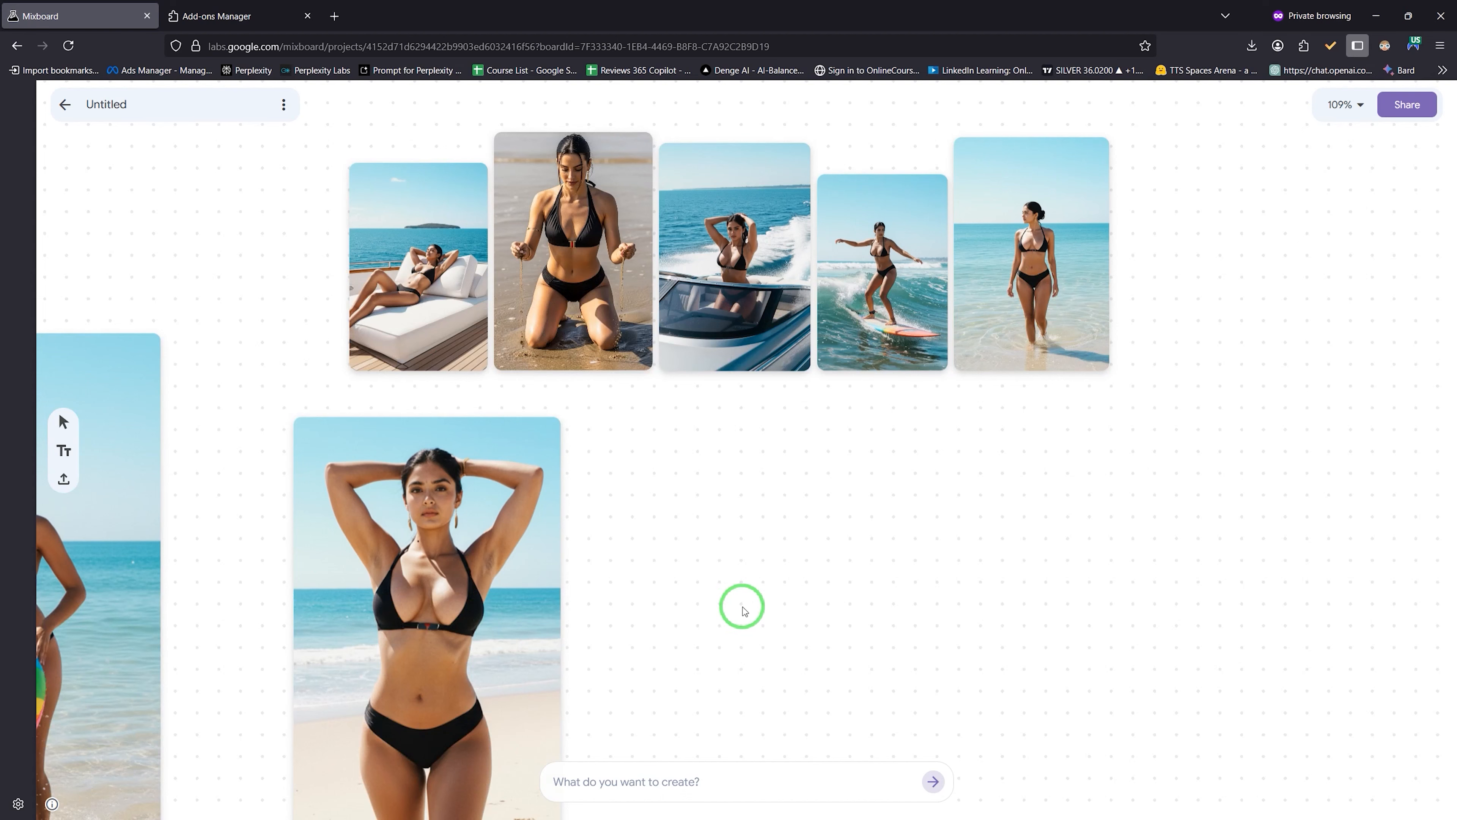
scroll(683, 545, "down", 4)
left_click(65, 103)
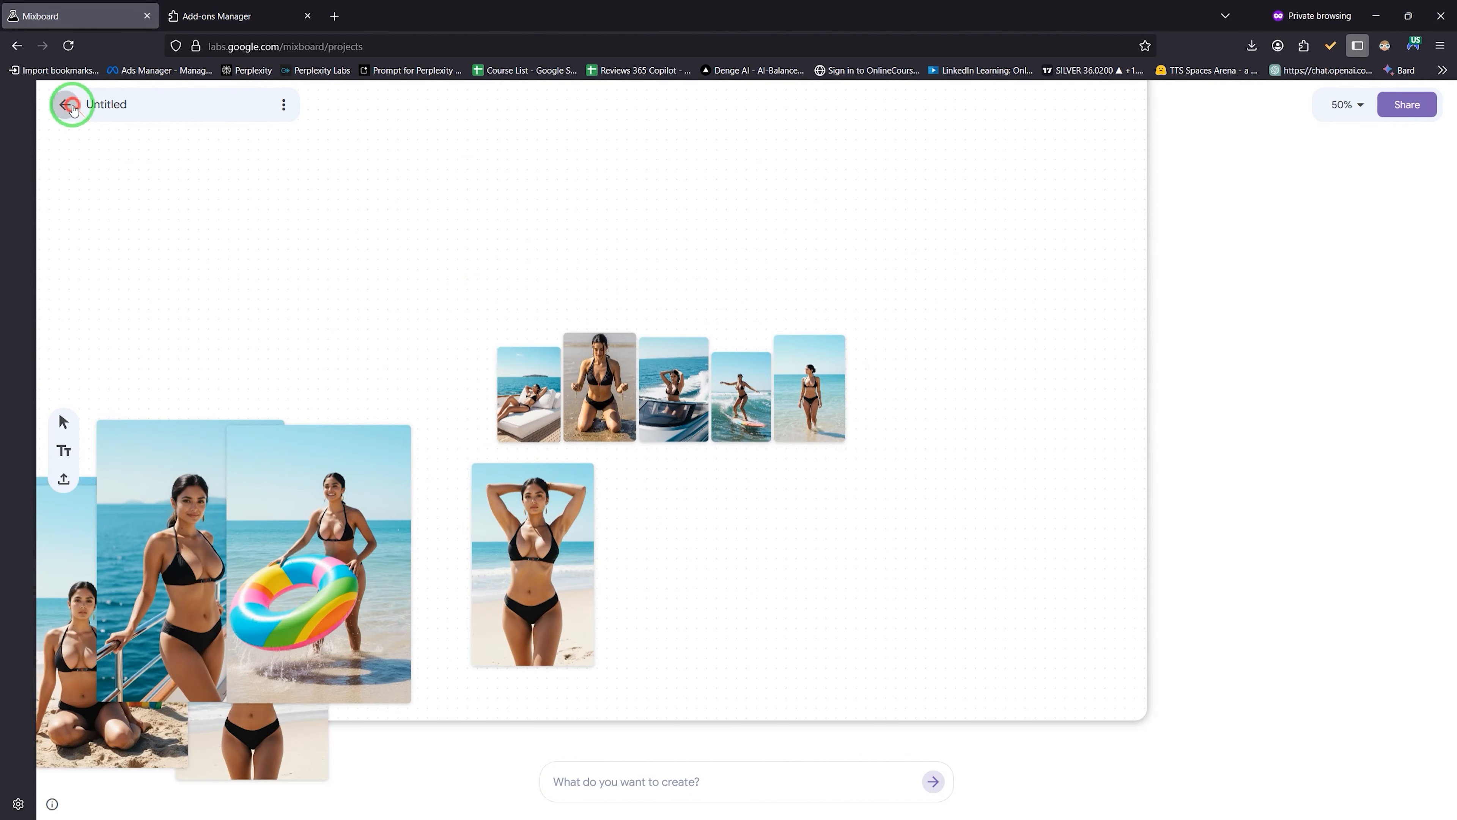
Step: Open the Untitled superhero thumbnail board, nudge the thumbnail slightly down, and return to projects
left_click(940, 430)
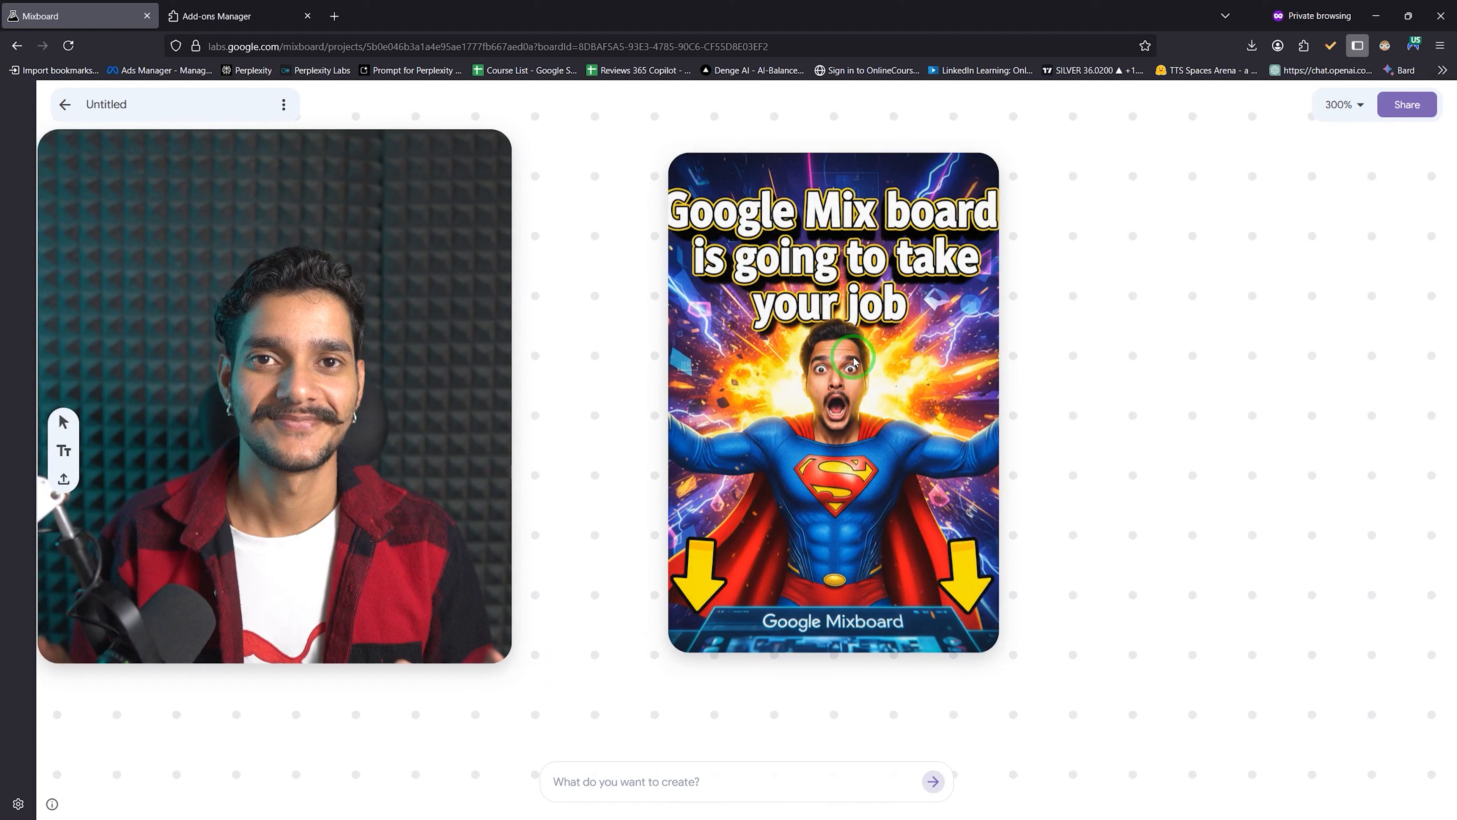
left_click_drag(852, 313, 856, 340)
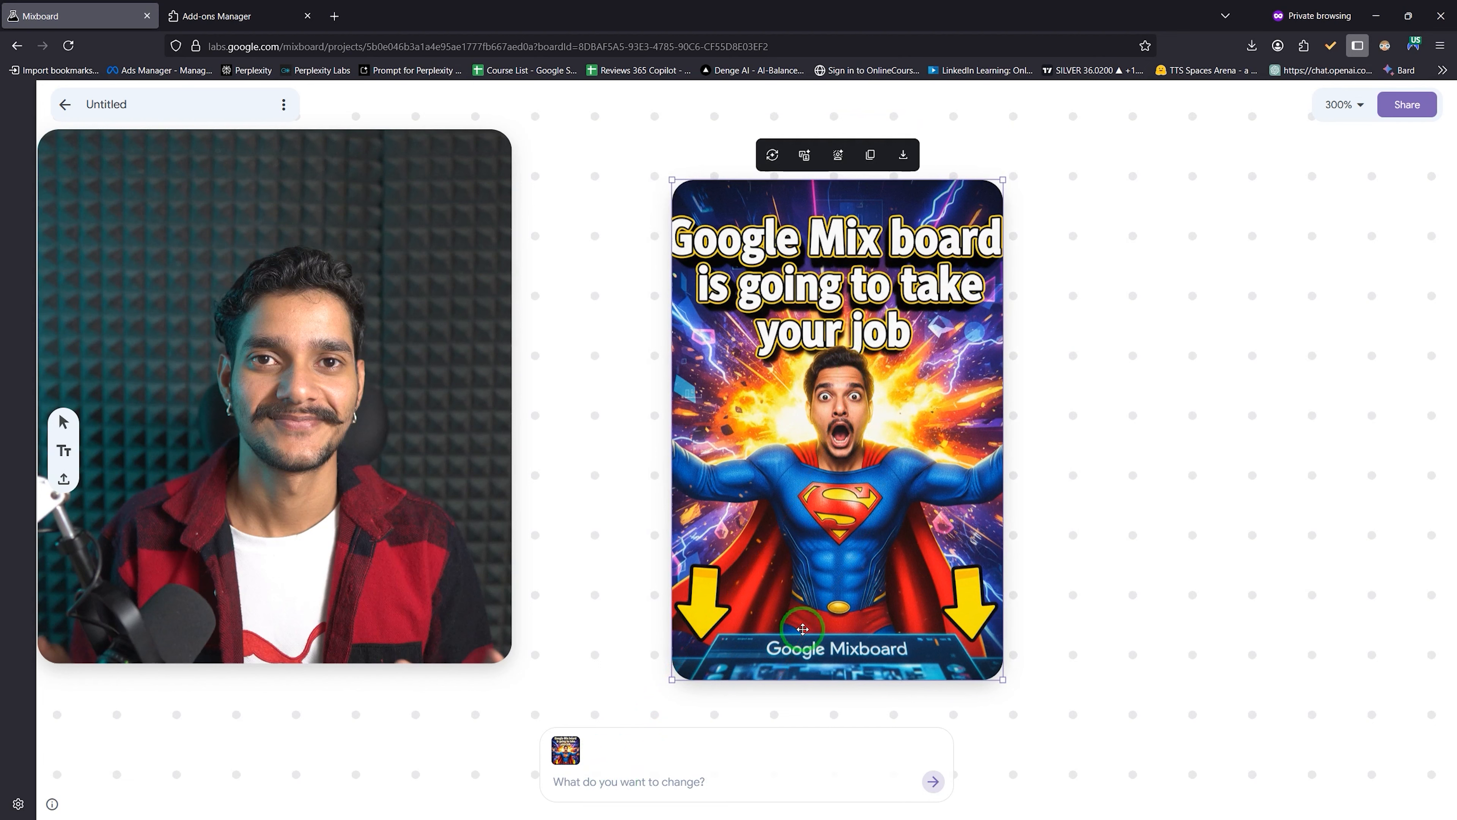
left_click(64, 104)
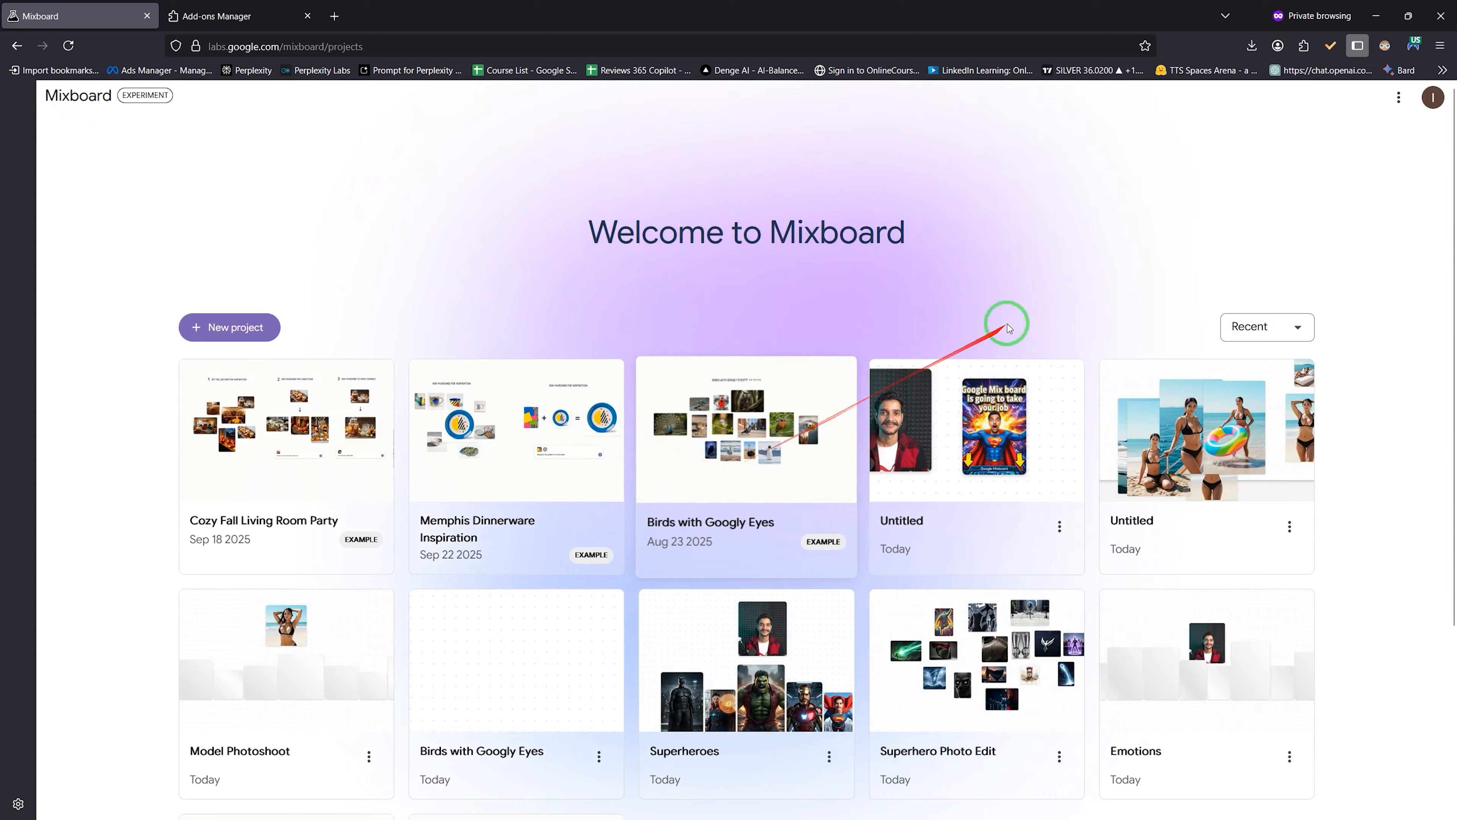
Step: Open the Superheroes board, enlarge the Superman portrait and download it
scroll(839, 586, "down", 3)
left_click(753, 518)
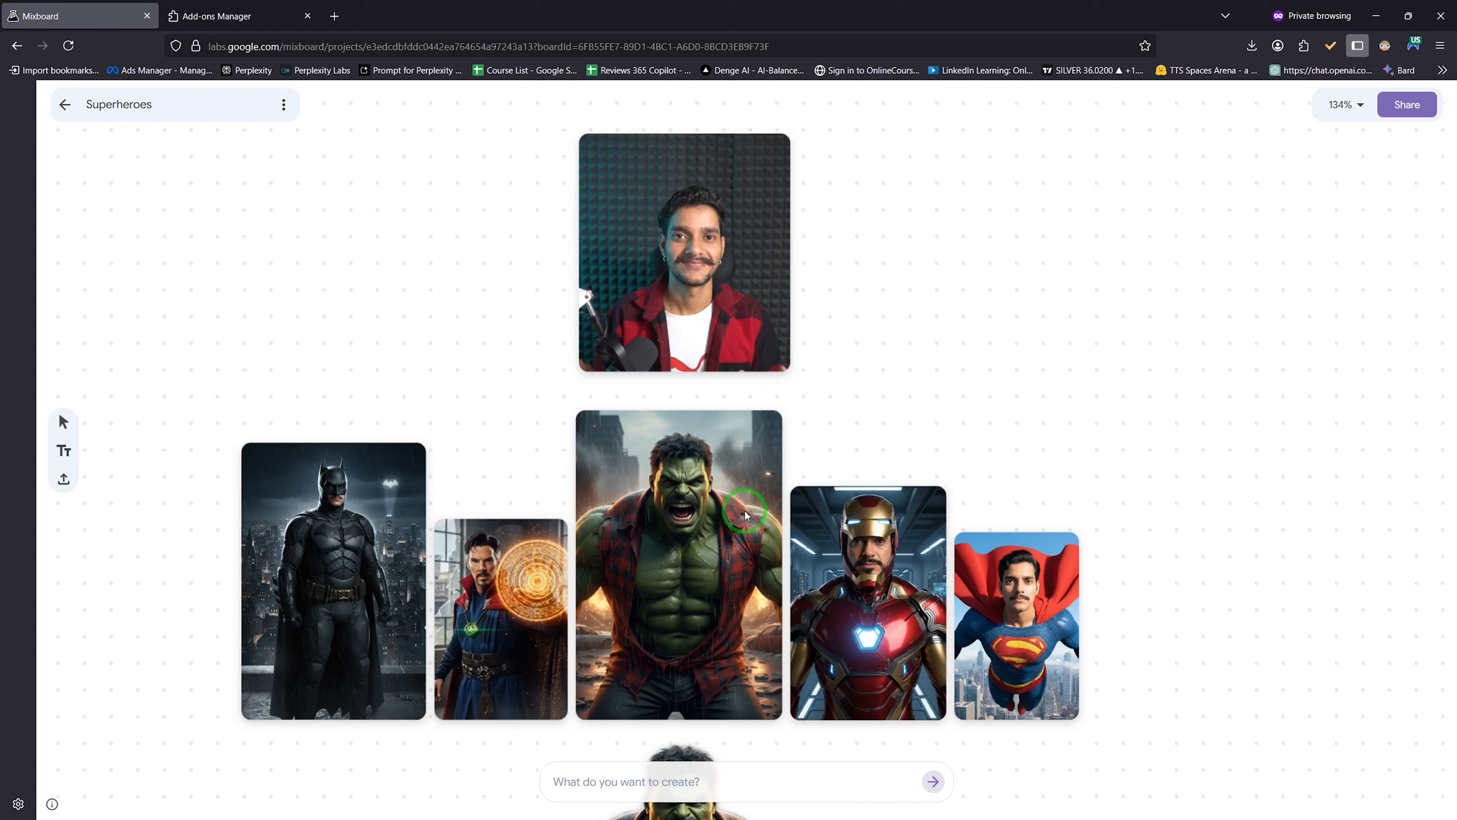
scroll(1118, 677, "up", 5)
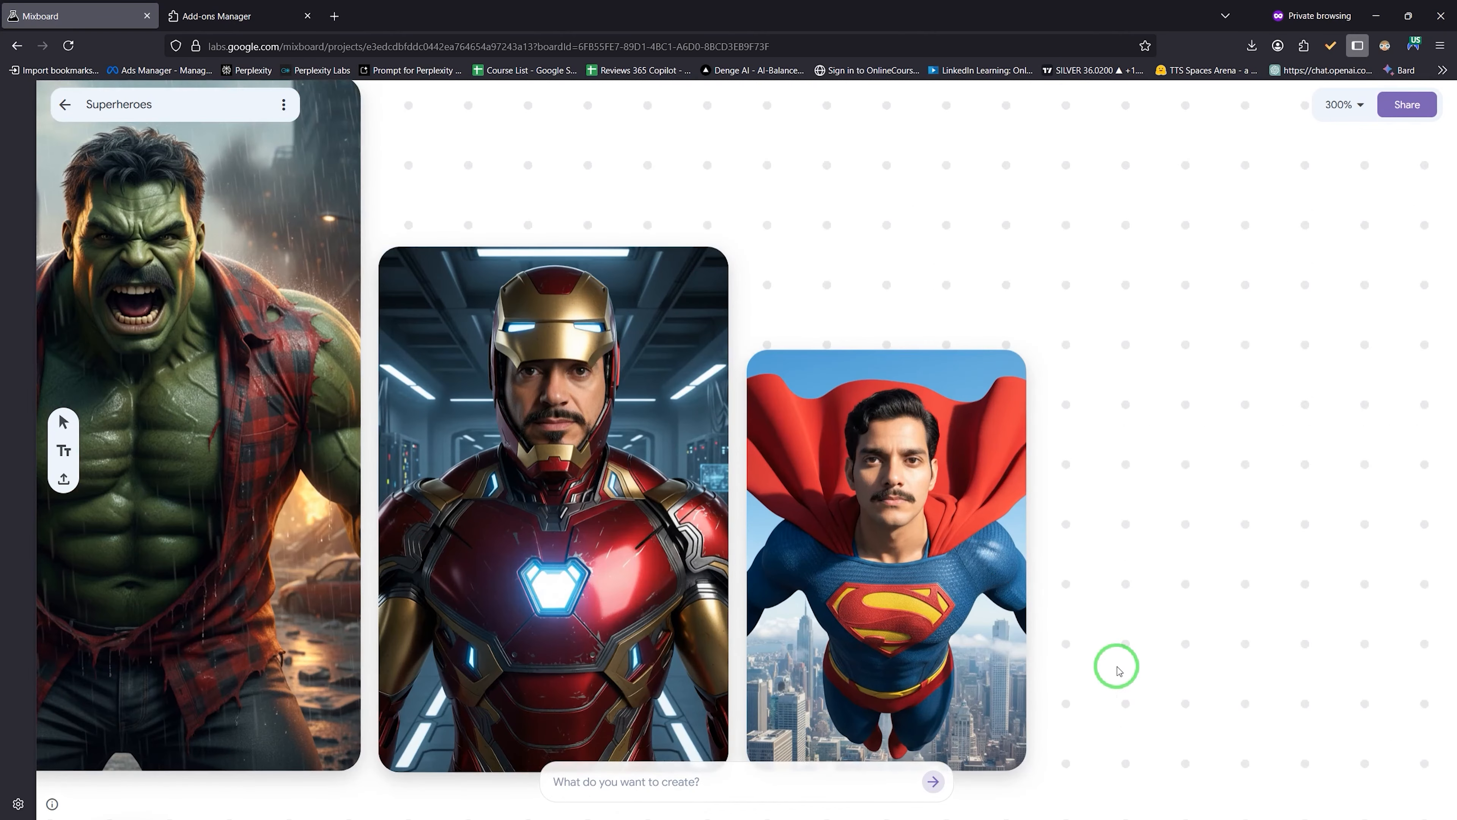
left_click(1030, 360)
left_click_drag(1027, 349, 1327, 147)
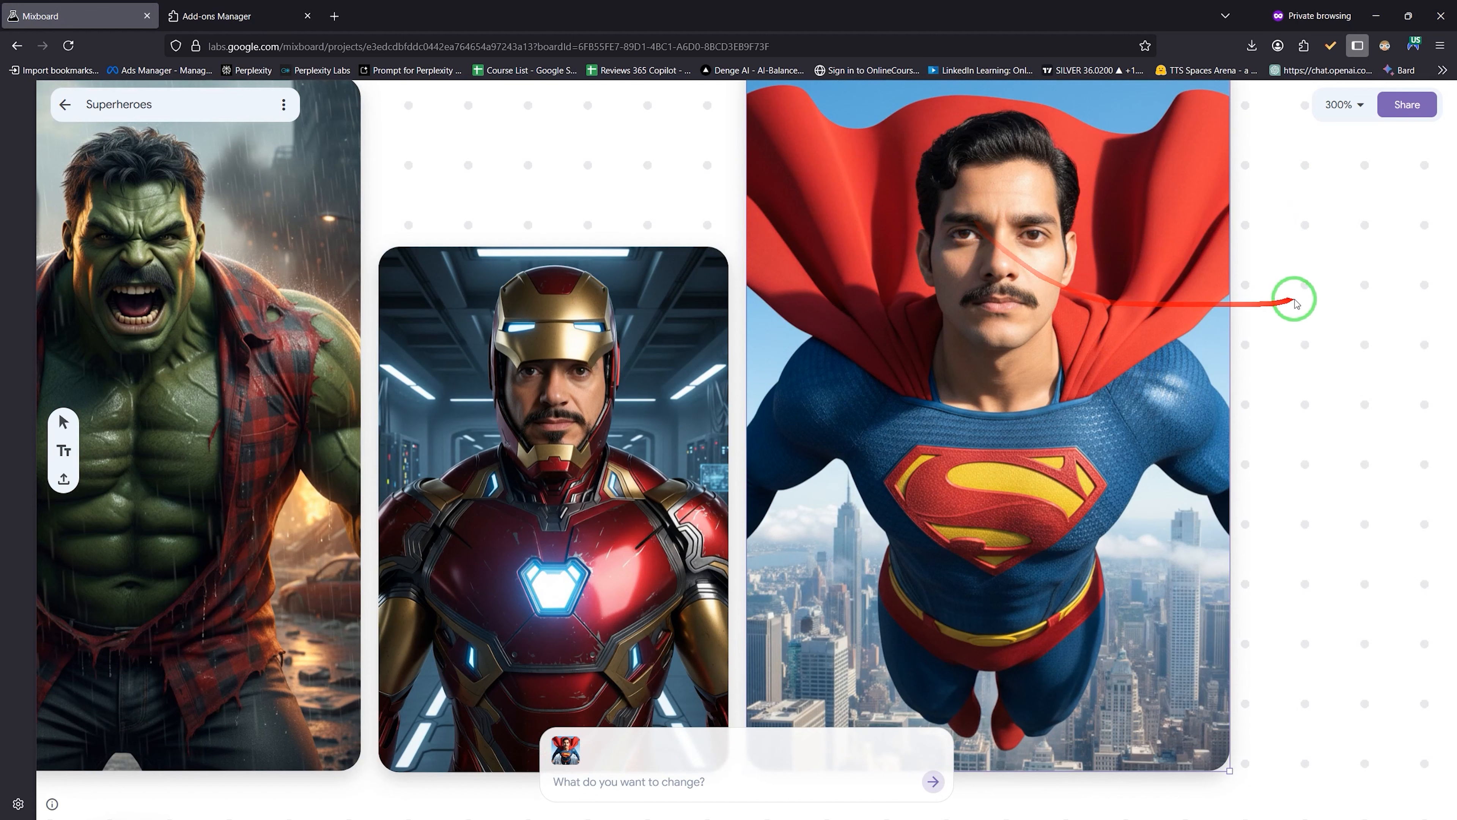
left_click(1321, 312)
left_click_drag(1322, 312, 1299, 374)
left_click(1190, 252)
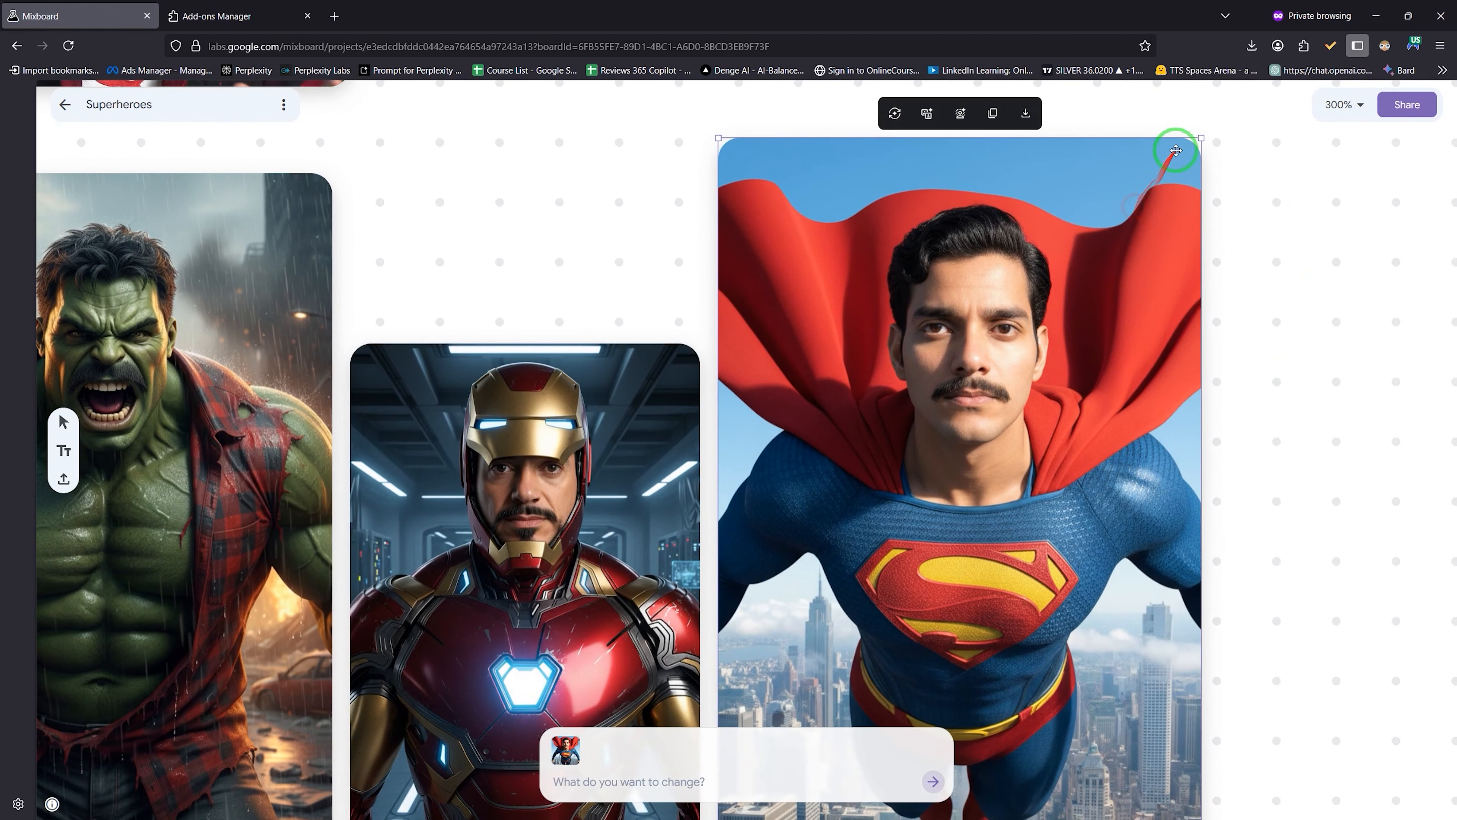
left_click(1036, 112)
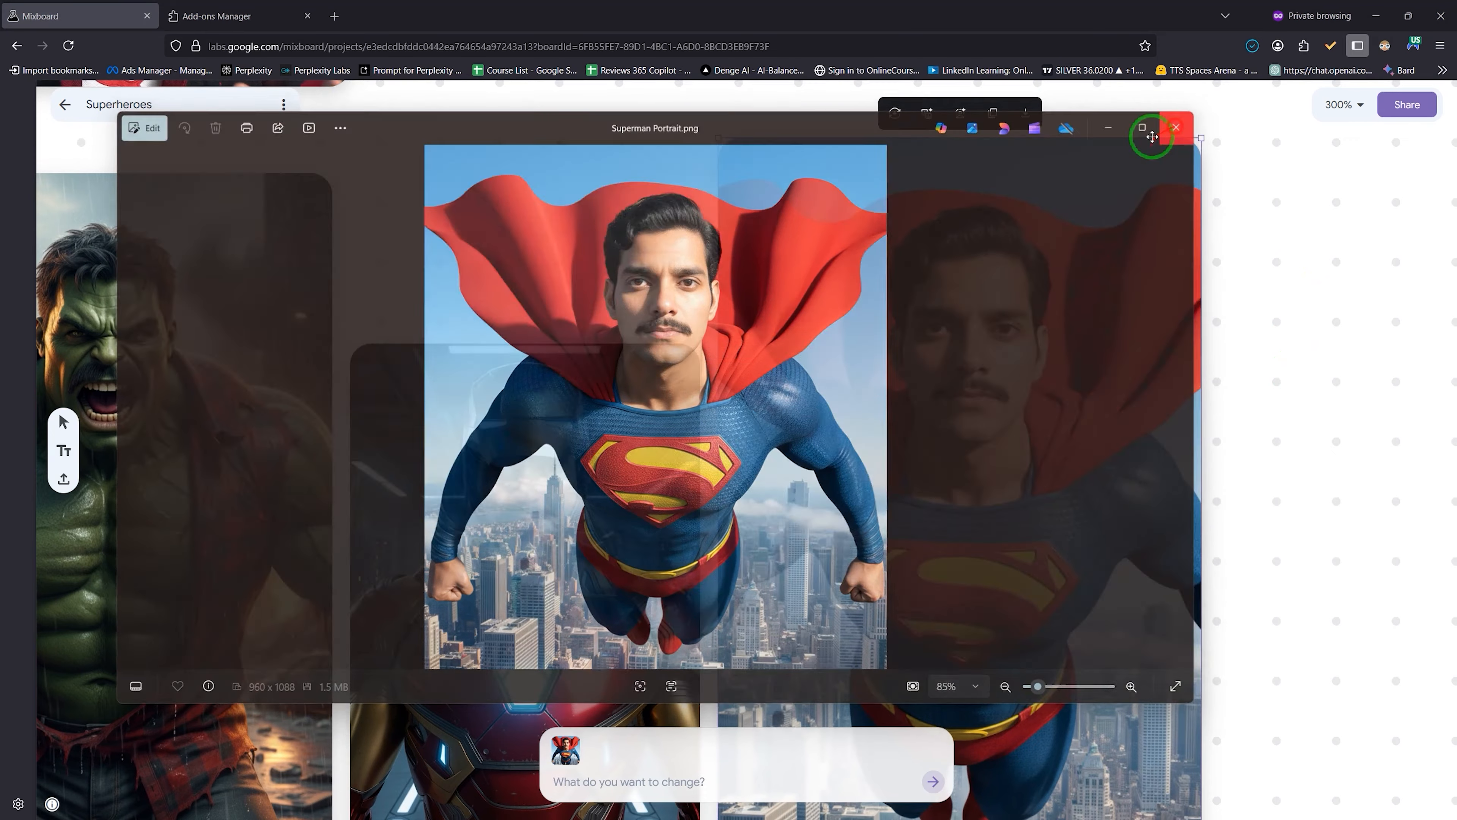
left_click(1170, 129)
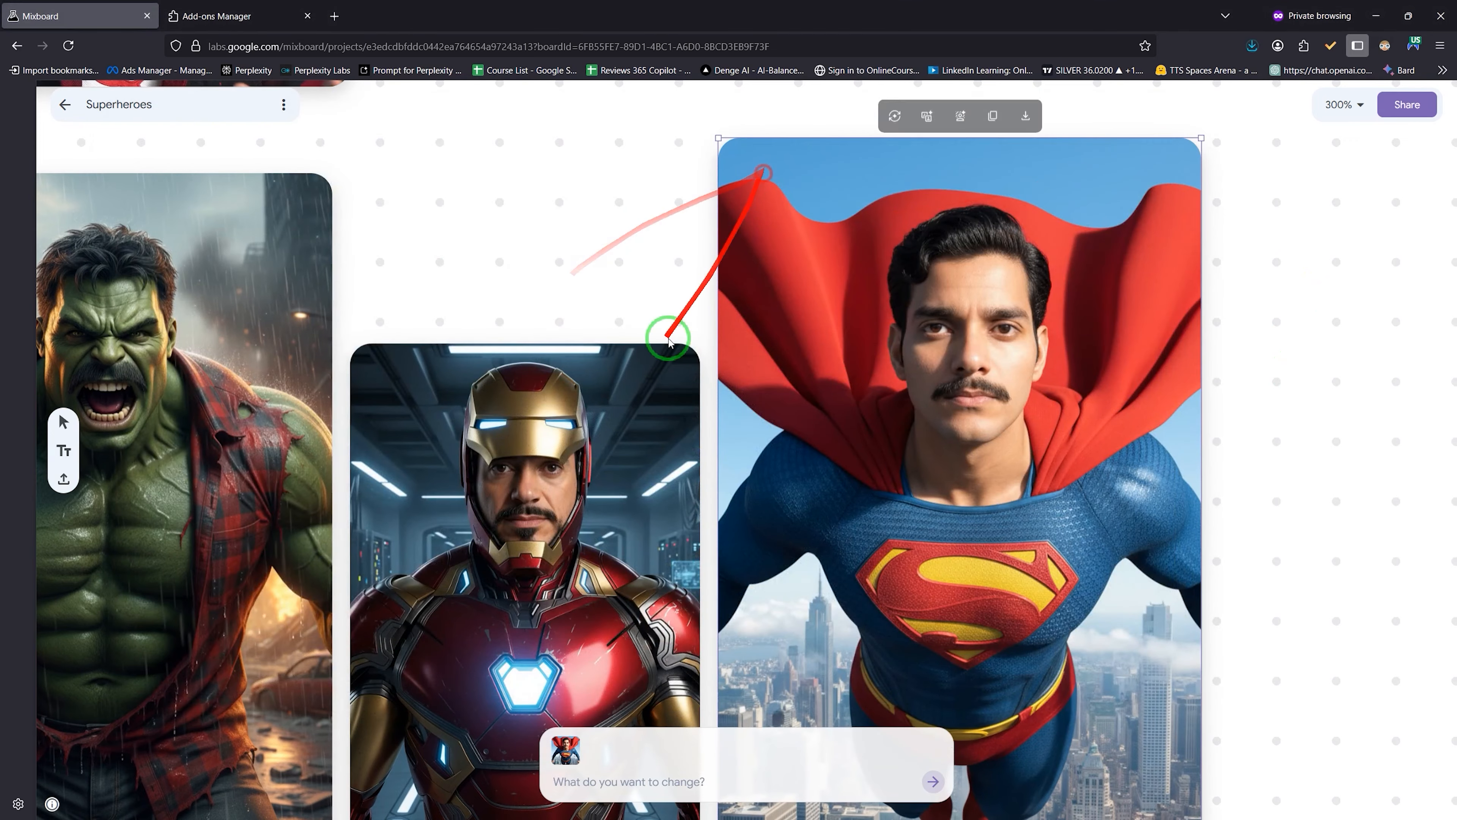
Step: Pan across the Hulk, Doctor Strange and Batman portraits, then return to the projects list
scroll(531, 513, "down", 4)
scroll(532, 512, "up", 1)
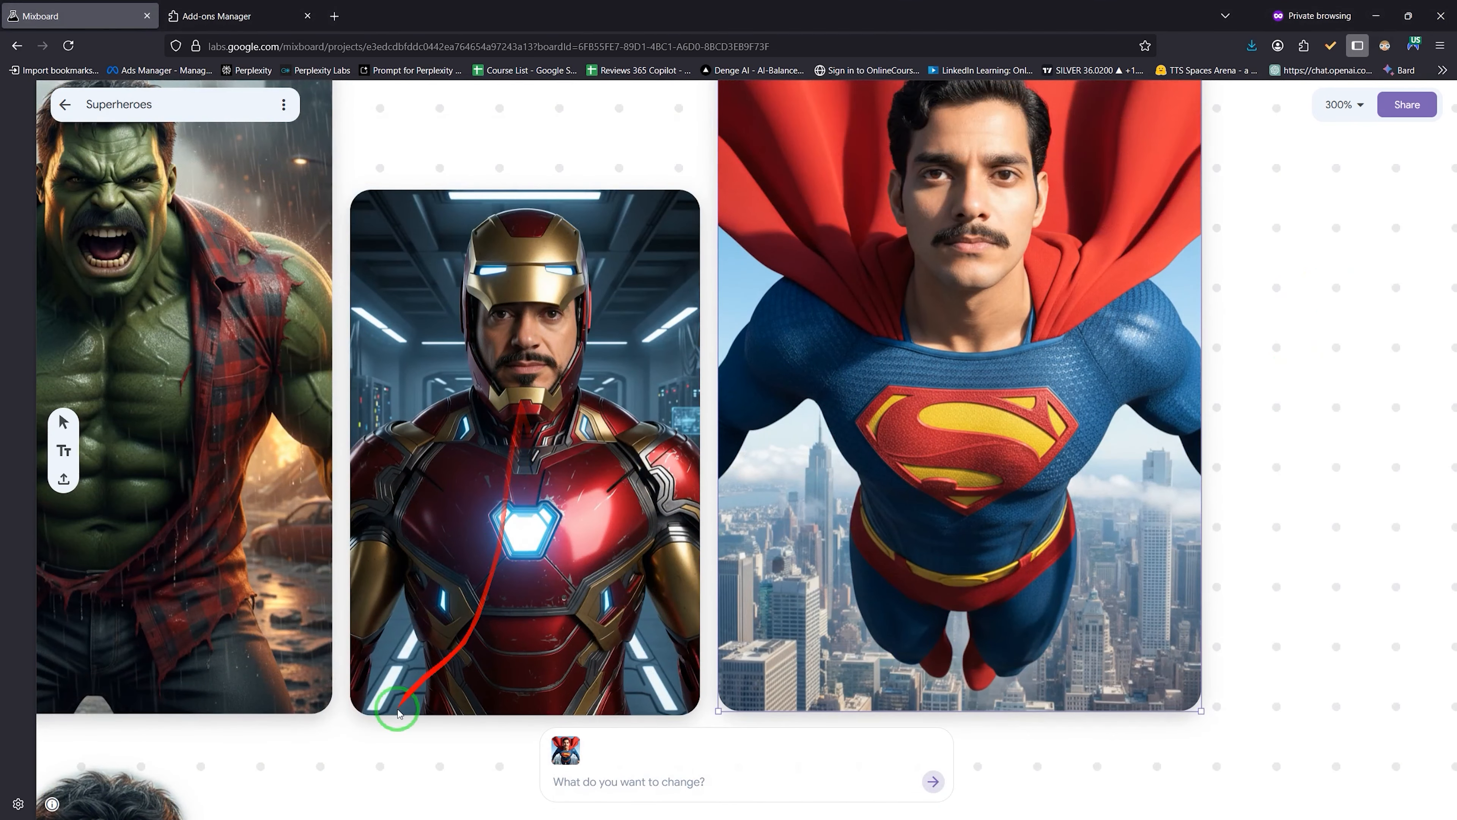
left_click_drag(361, 766, 752, 797)
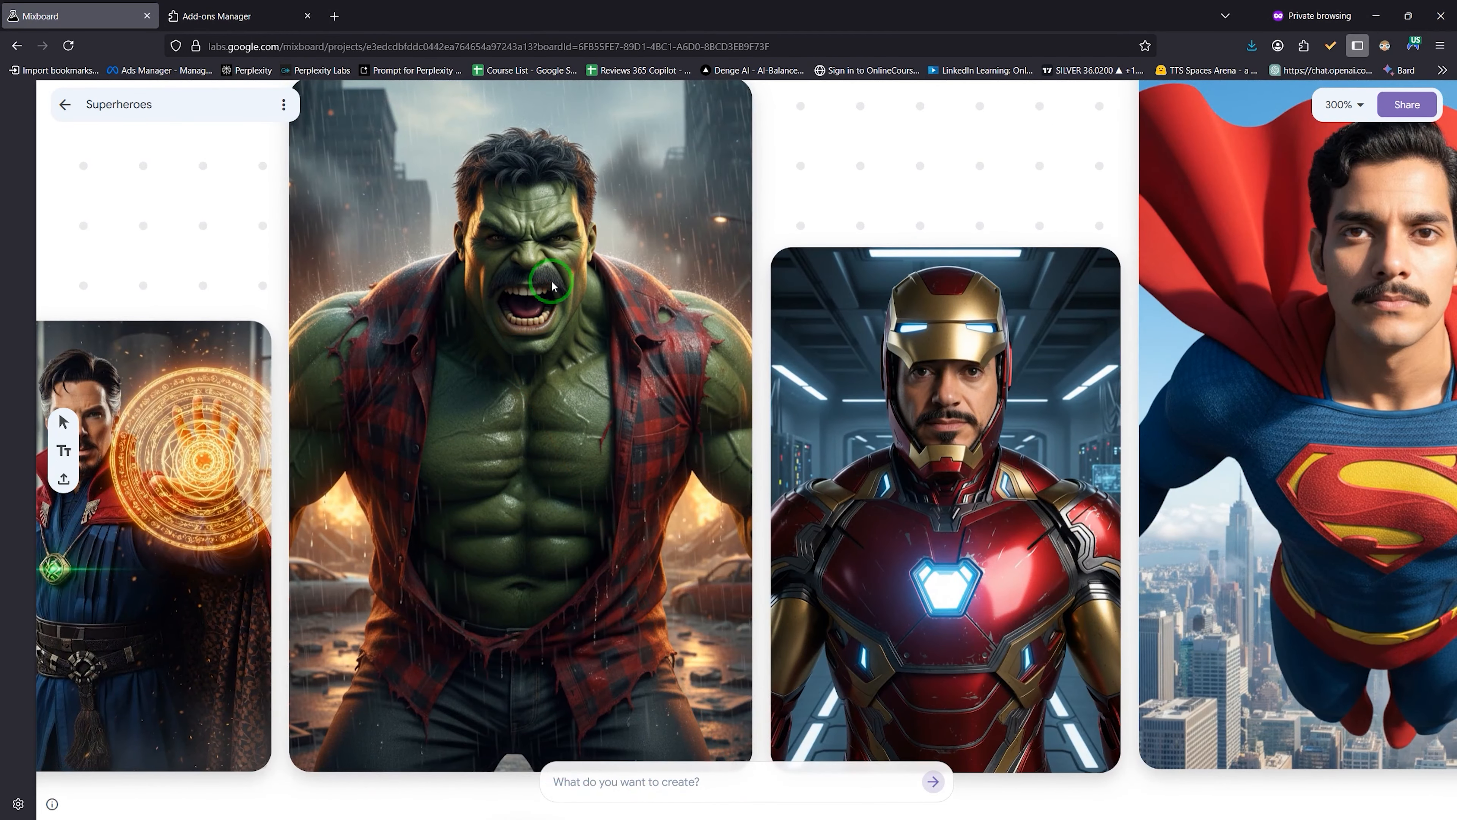
left_click_drag(152, 251, 739, 228)
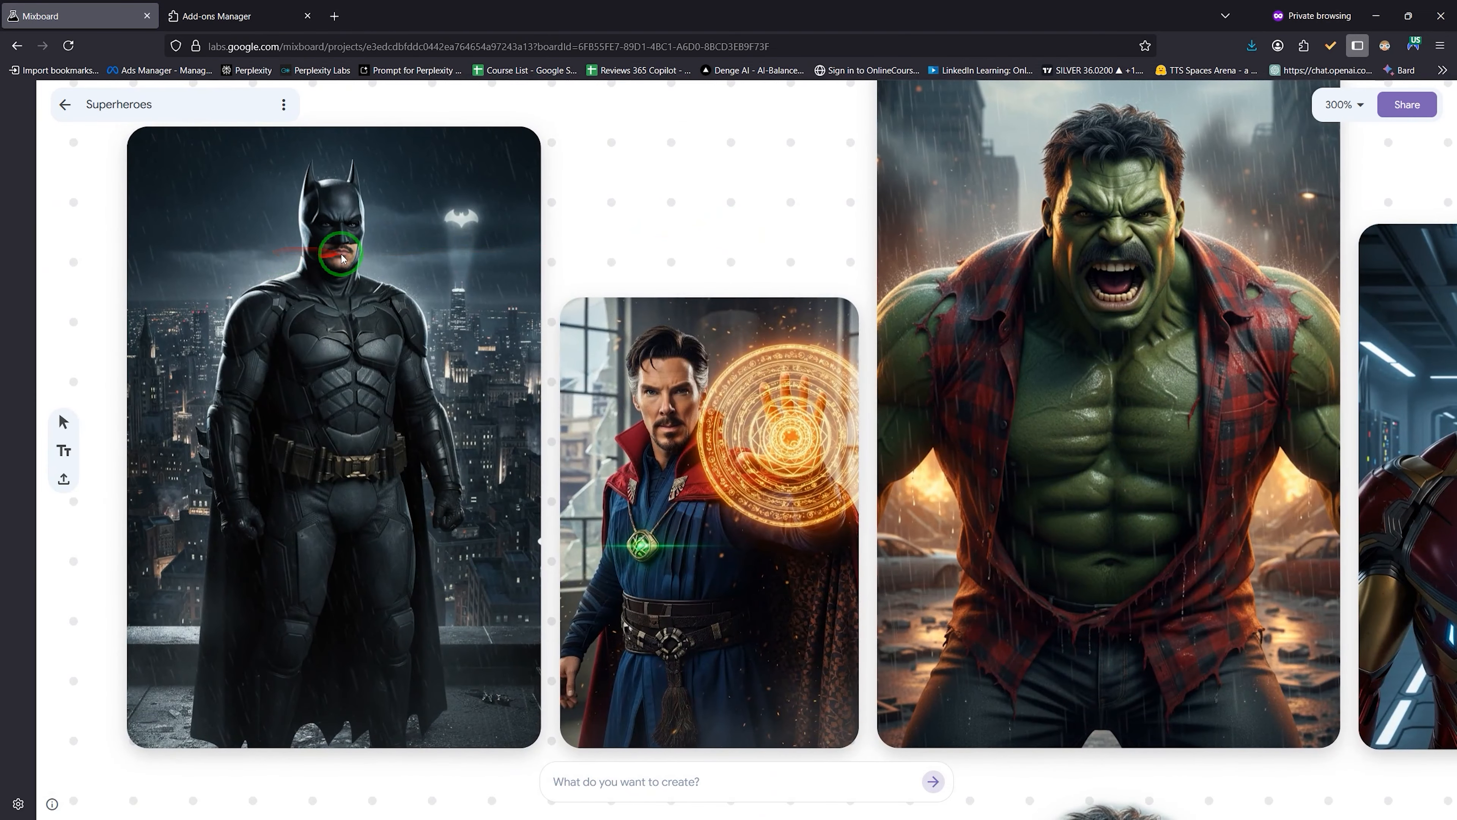
scroll(660, 223, "down", 3)
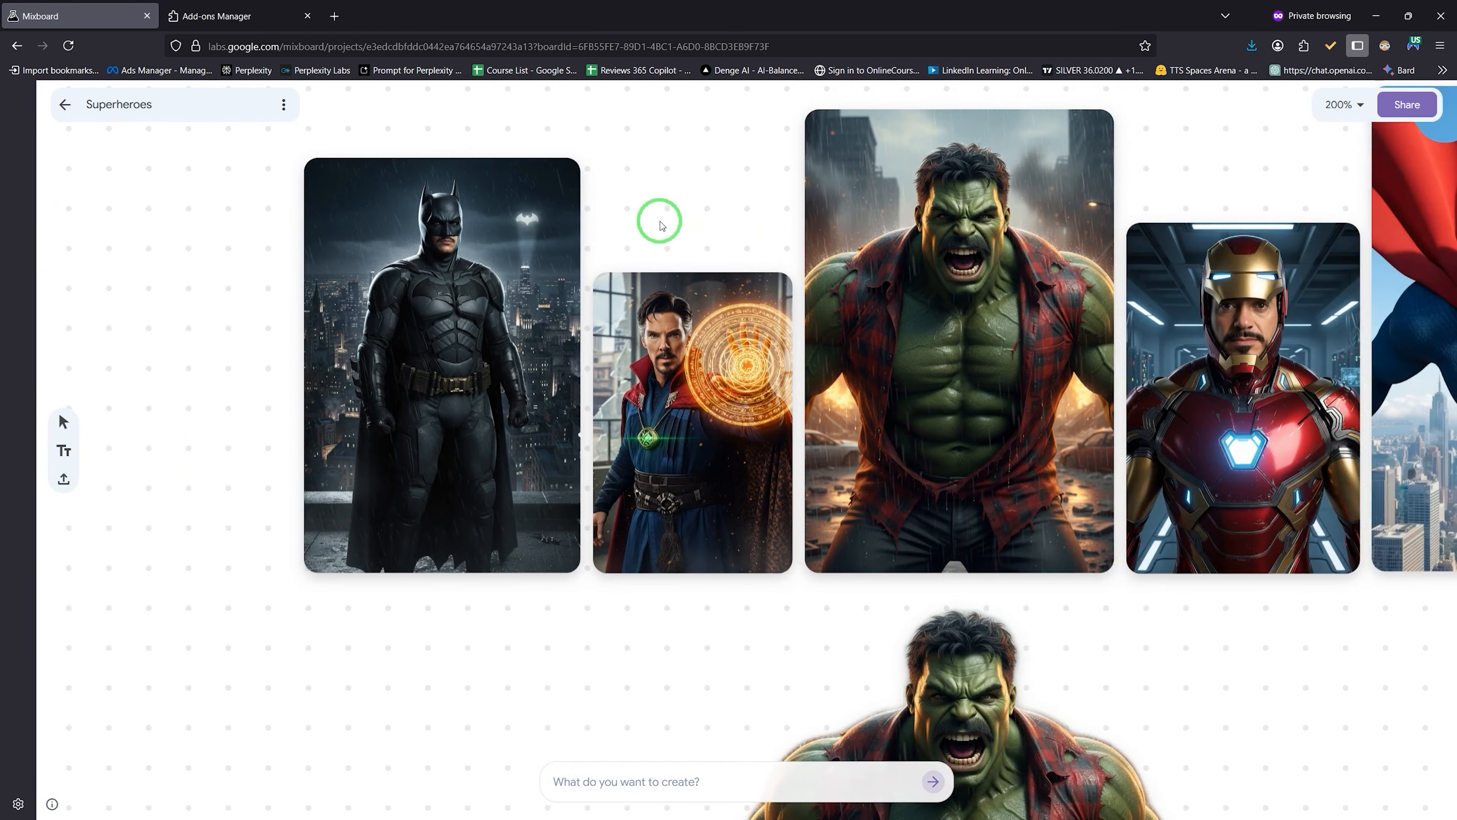
scroll(660, 223, "down", 3)
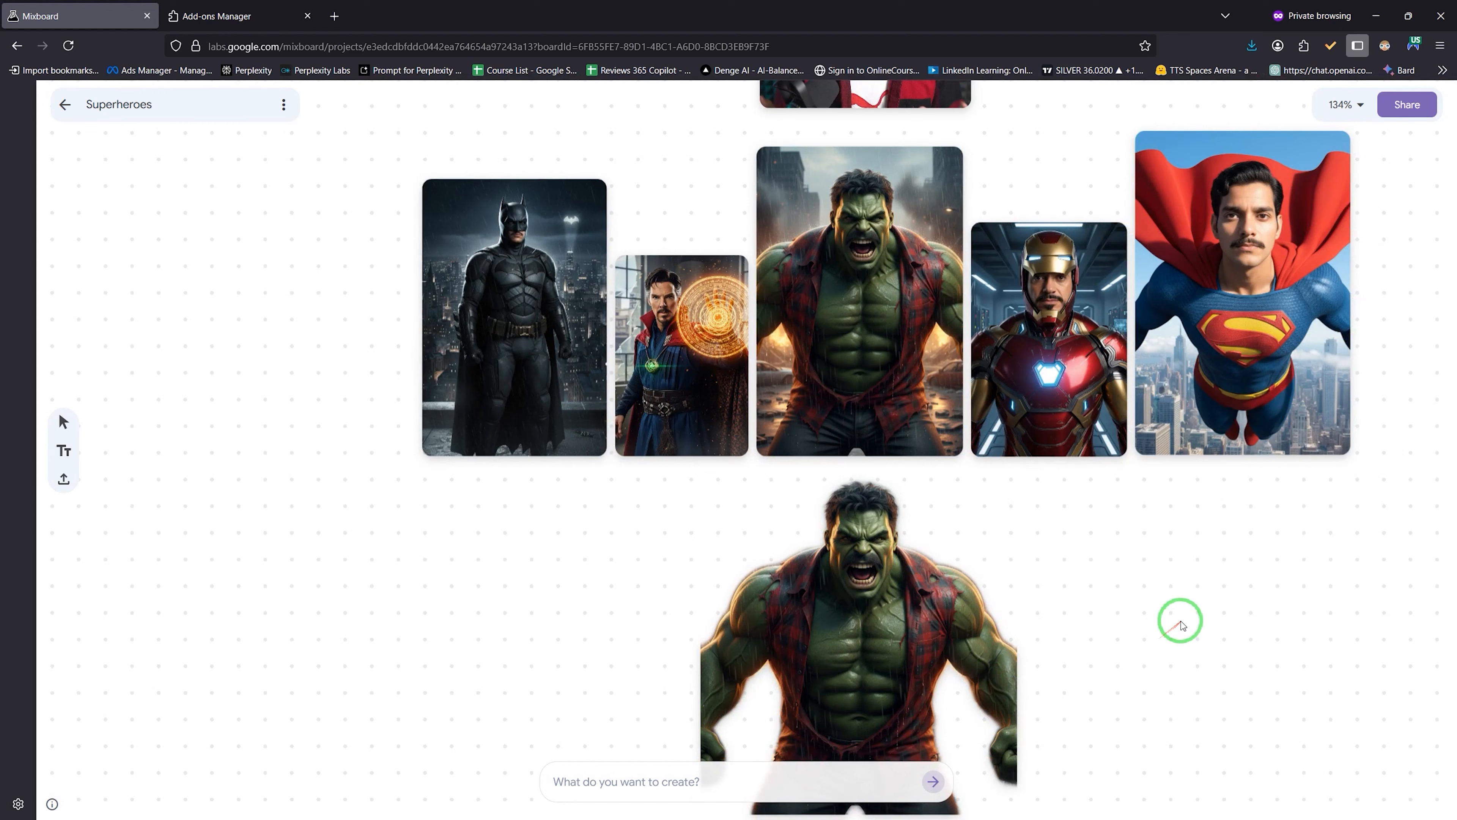
scroll(1180, 621, "down", 2)
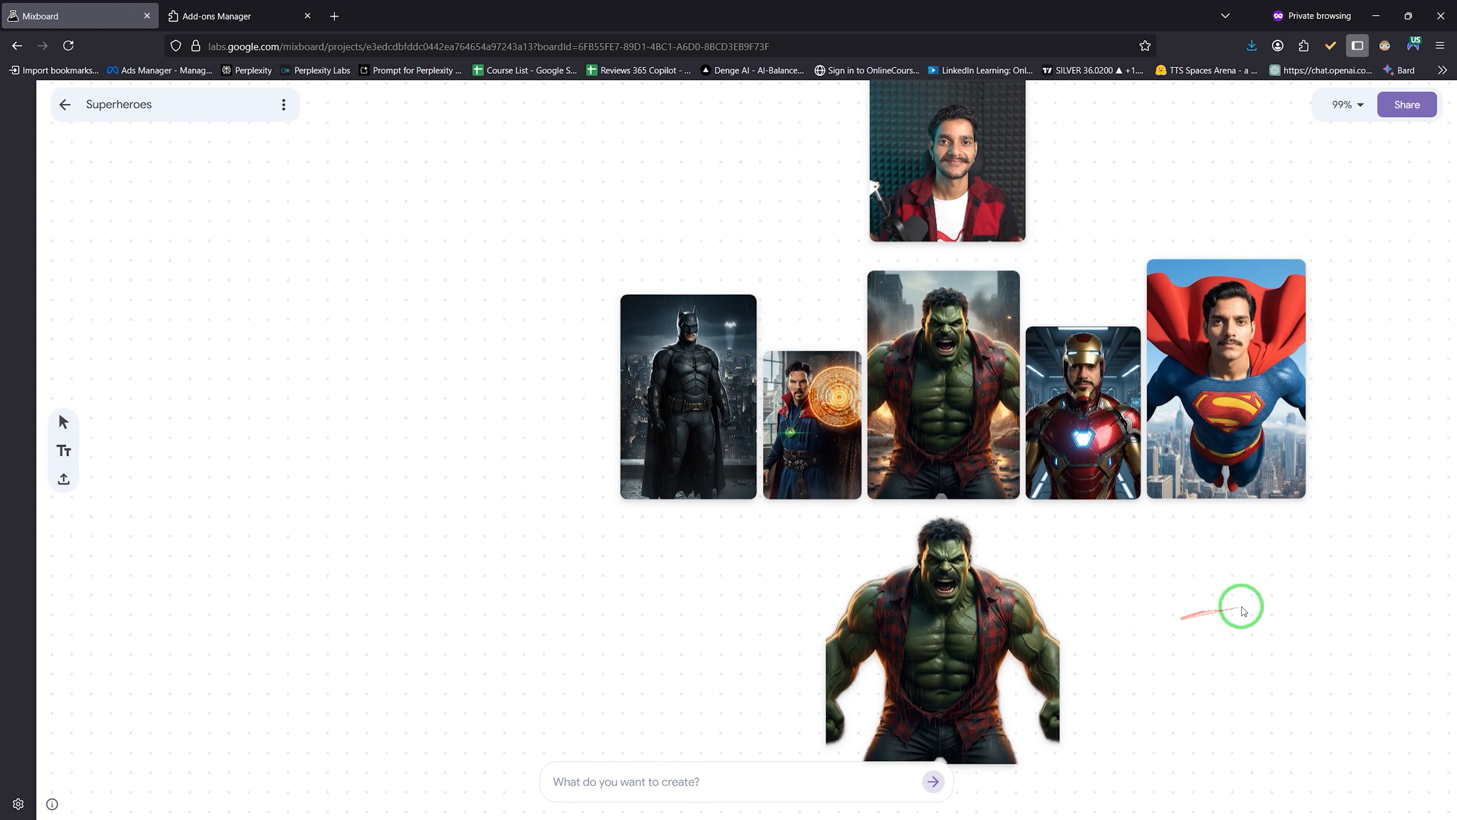
left_click(65, 104)
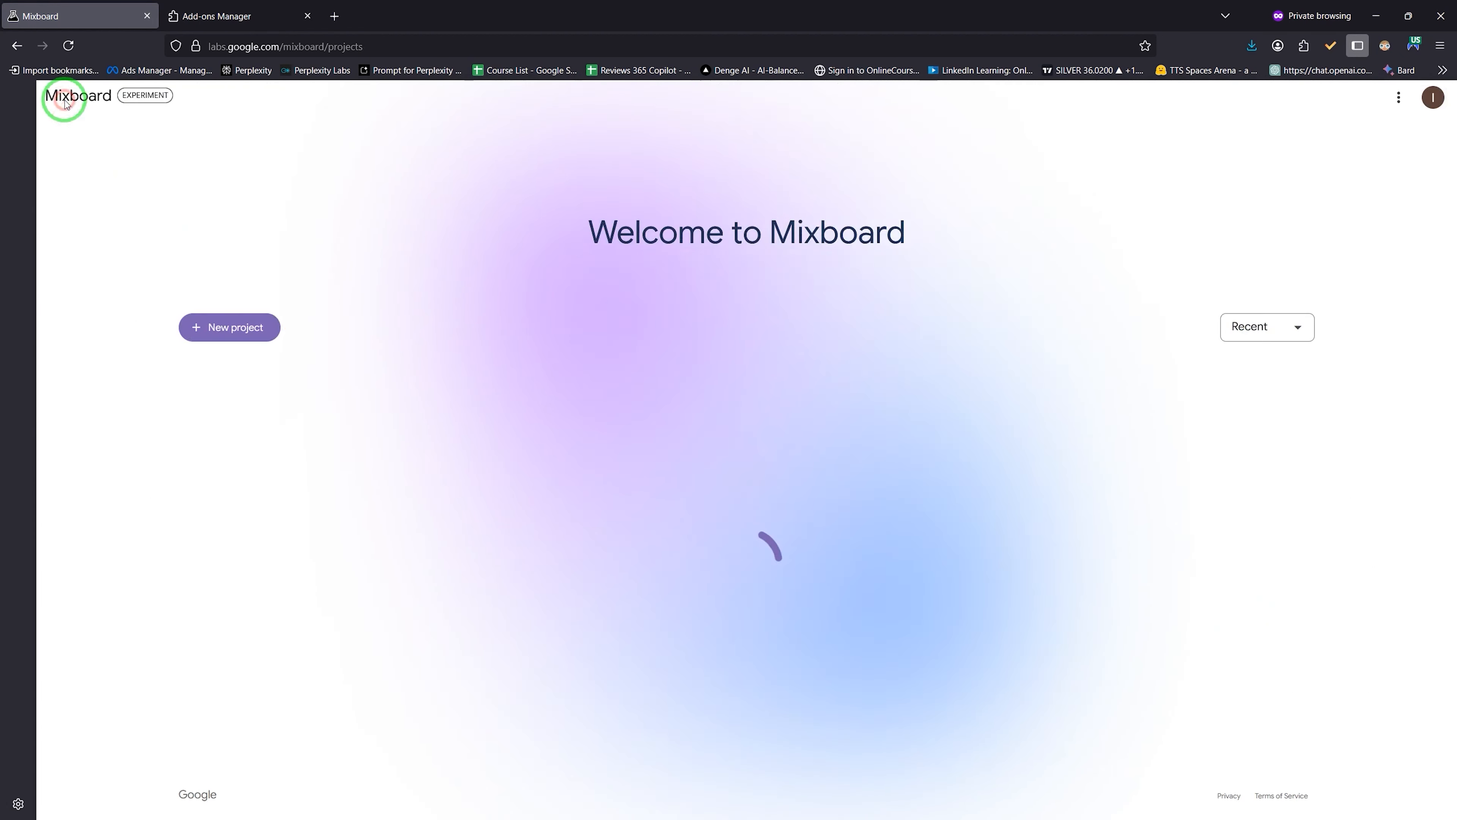
Step: Open the Emotions board, zoom in and select the angry-face photo
scroll(569, 527, "down", 3)
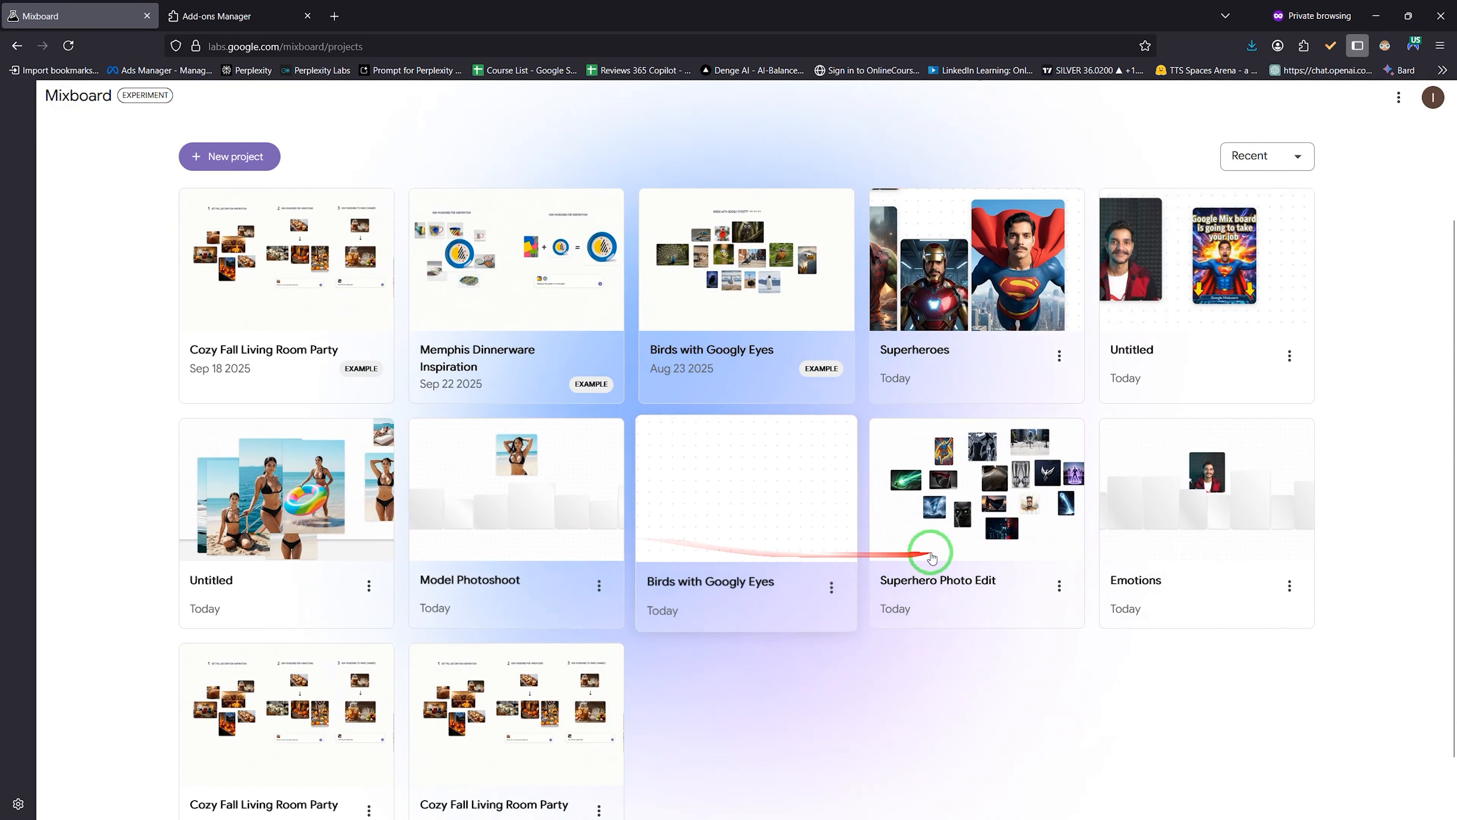
left_click(1177, 533)
scroll(272, 501, "up", 10)
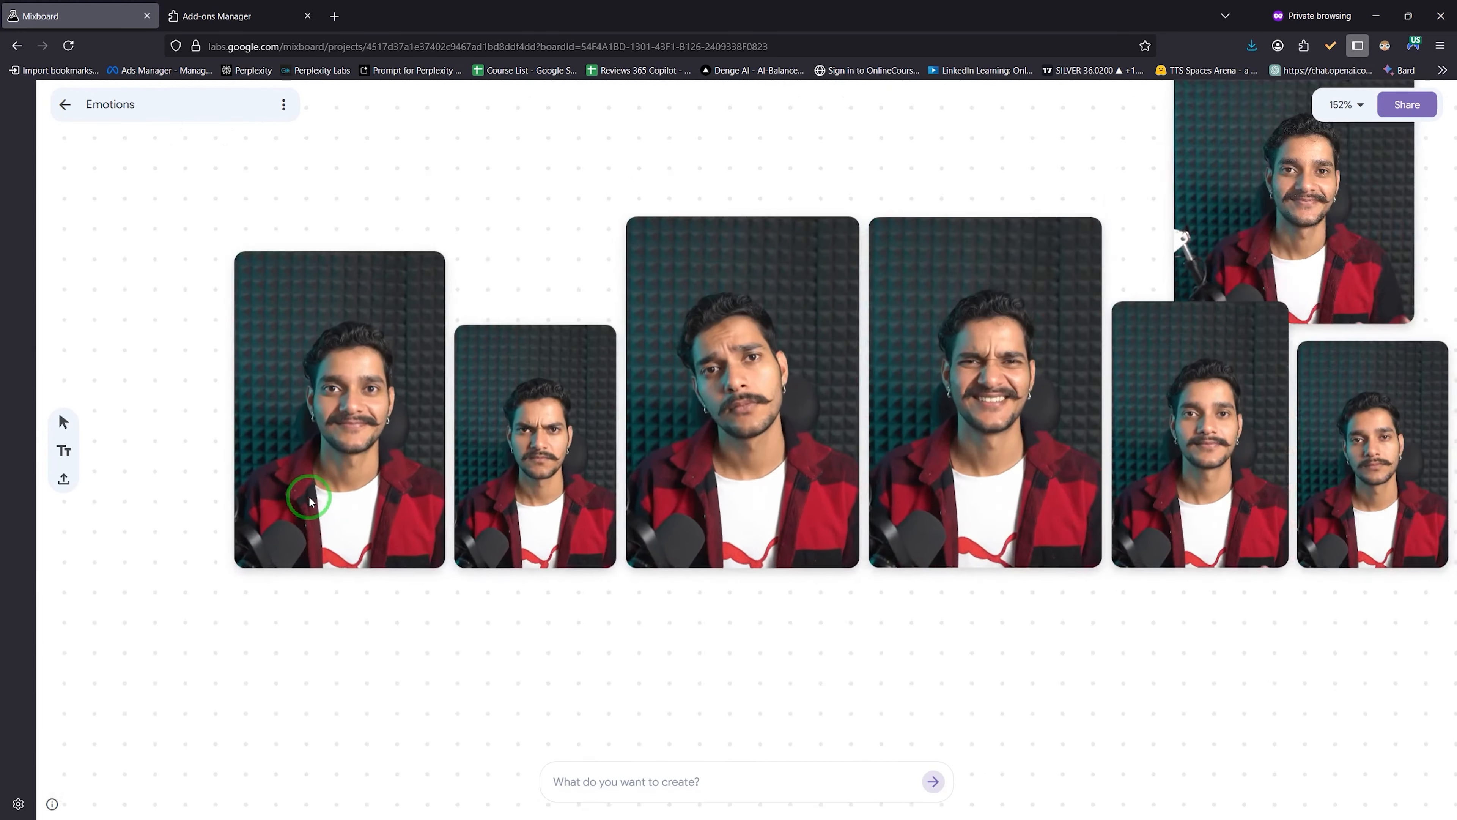
left_click(780, 393)
Step: Pan along the row of neutral, surprised, smiling and open-mouthed face photos
left_click_drag(1052, 695, 721, 783)
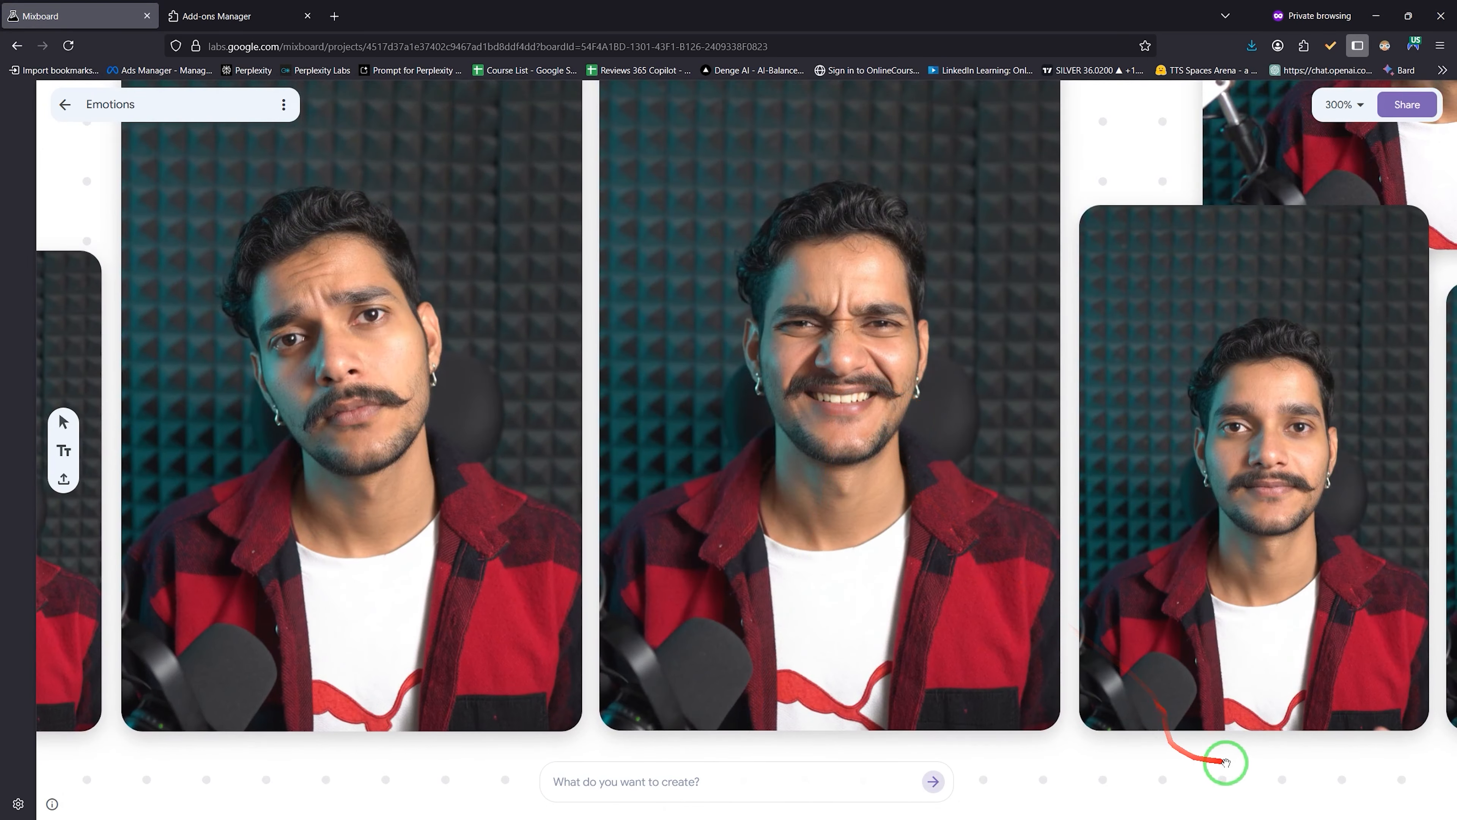
left_click_drag(1236, 762, 833, 770)
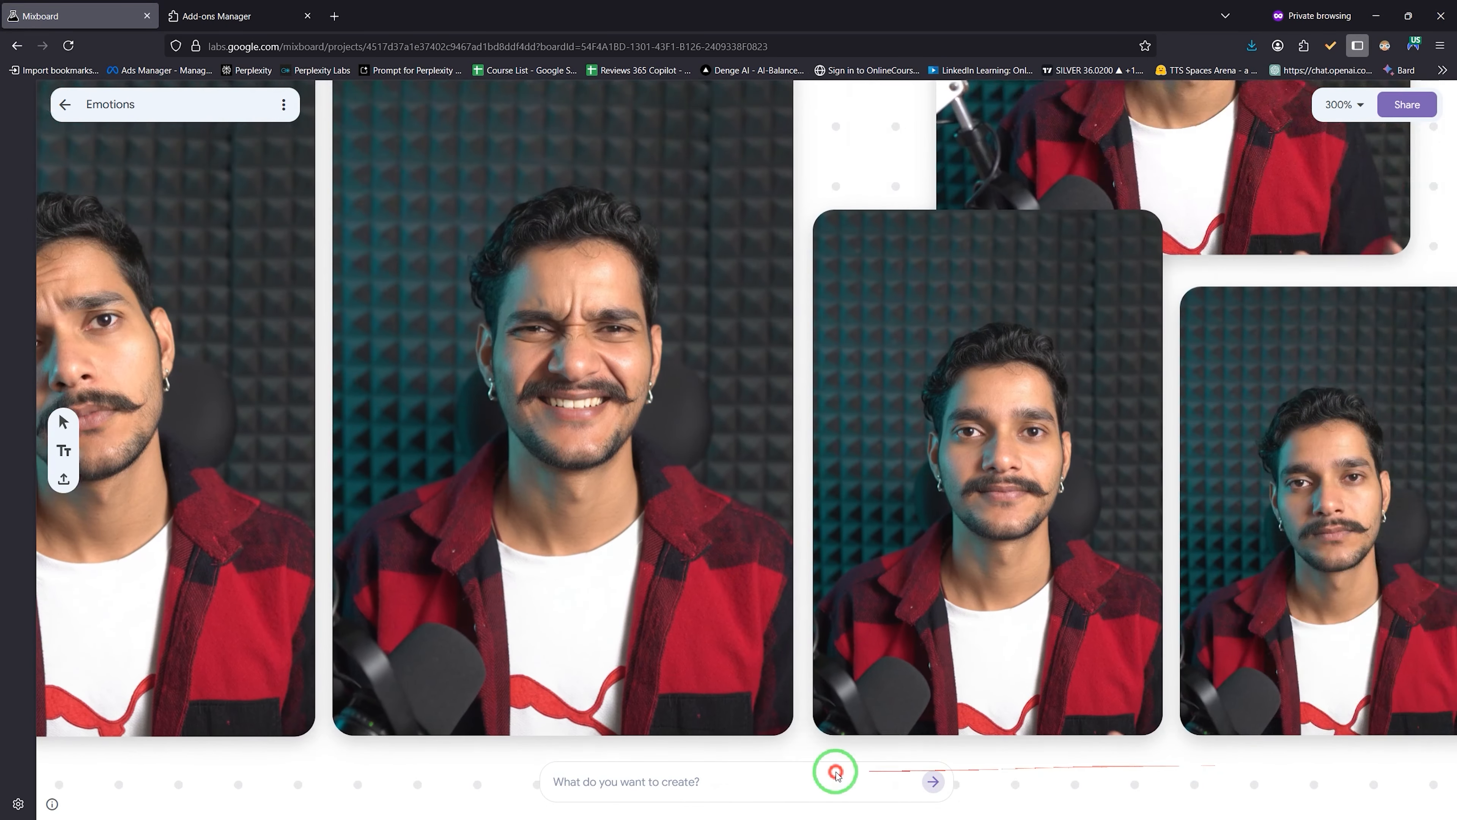
left_click_drag(1235, 777, 953, 781)
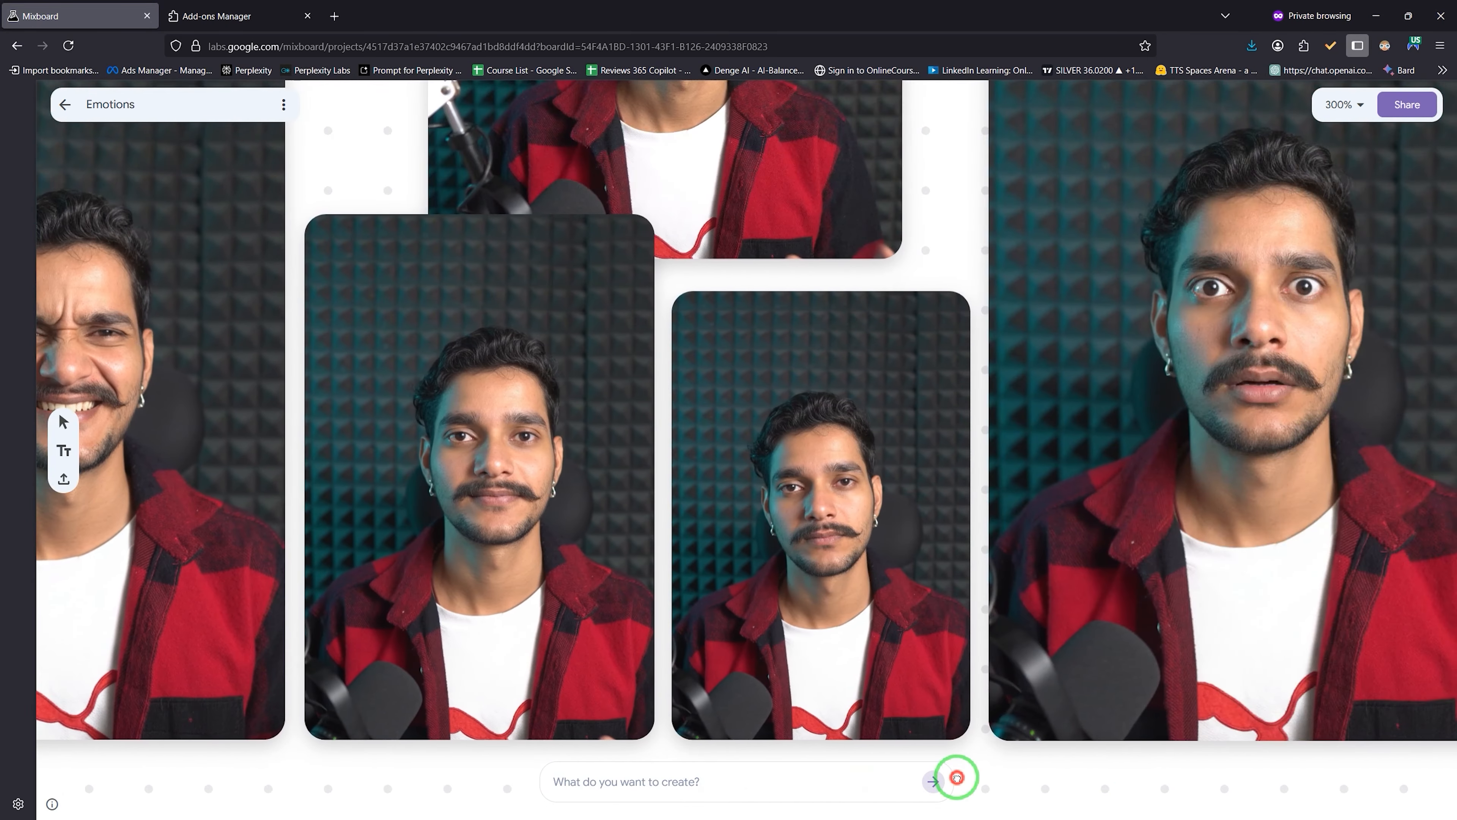
left_click_drag(1311, 779, 859, 795)
left_click_drag(1277, 791, 813, 804)
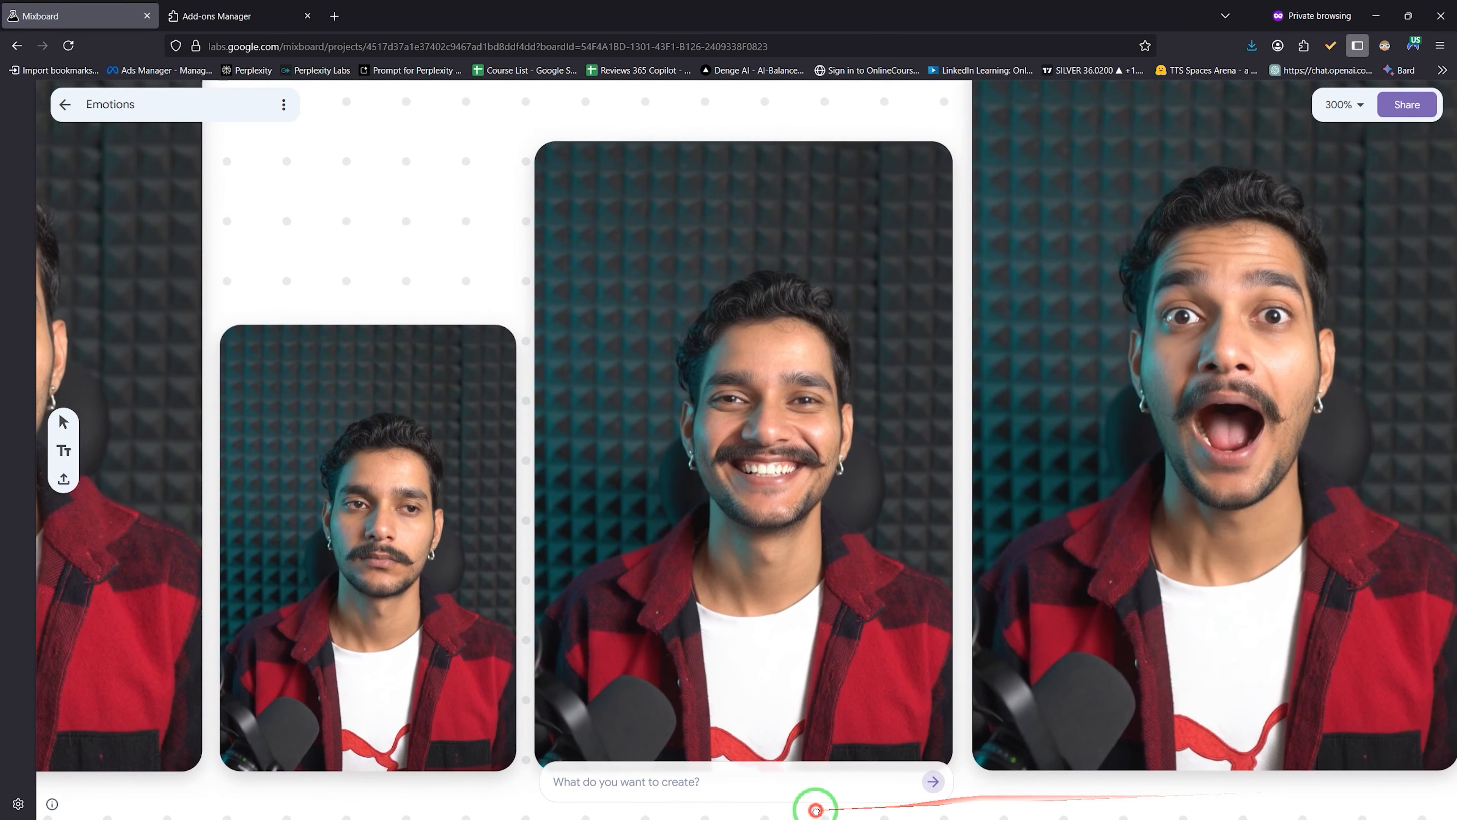
left_click_drag(1161, 790, 914, 792)
scroll(1262, 560, "down", 3)
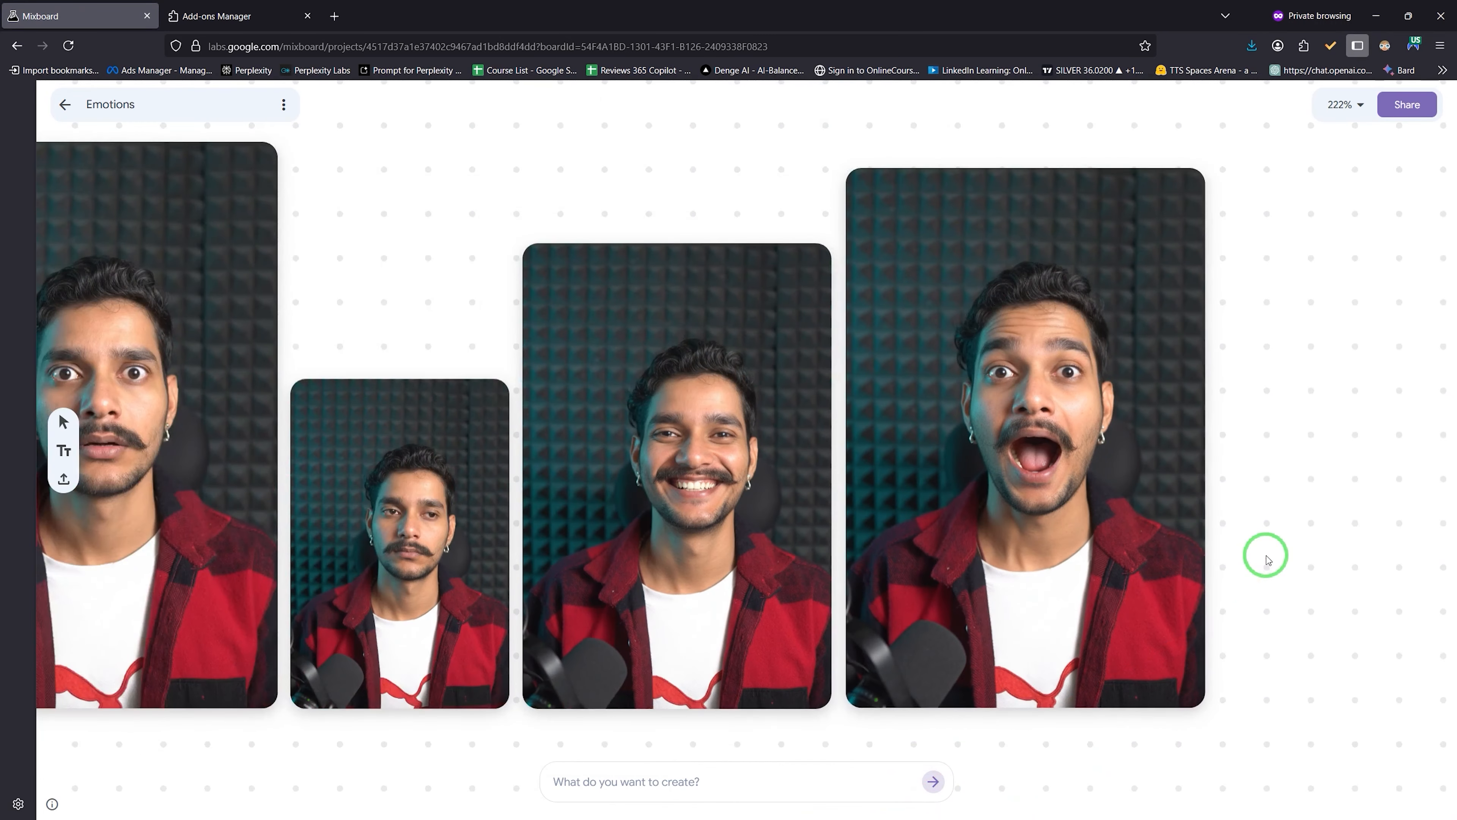